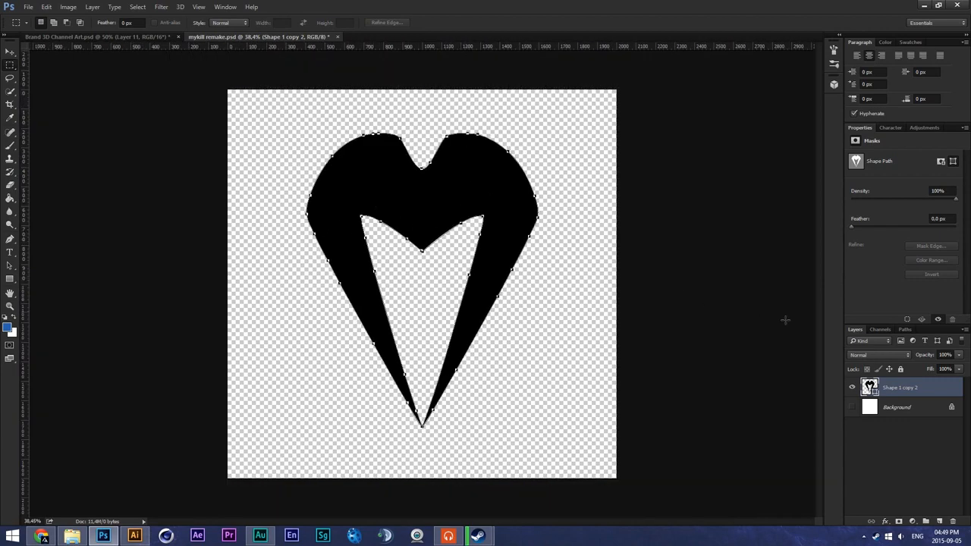
click(28, 6)
mouse_move(60, 154)
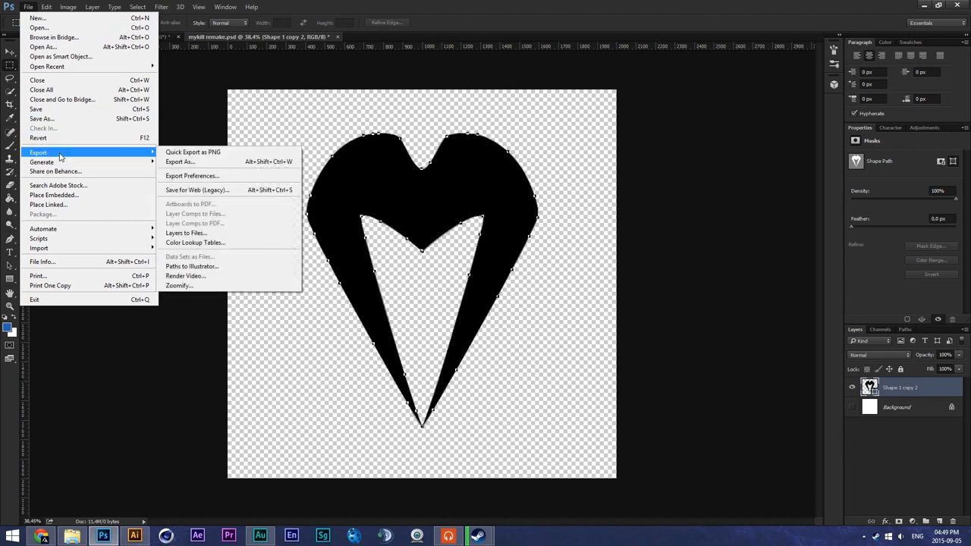
click(193, 267)
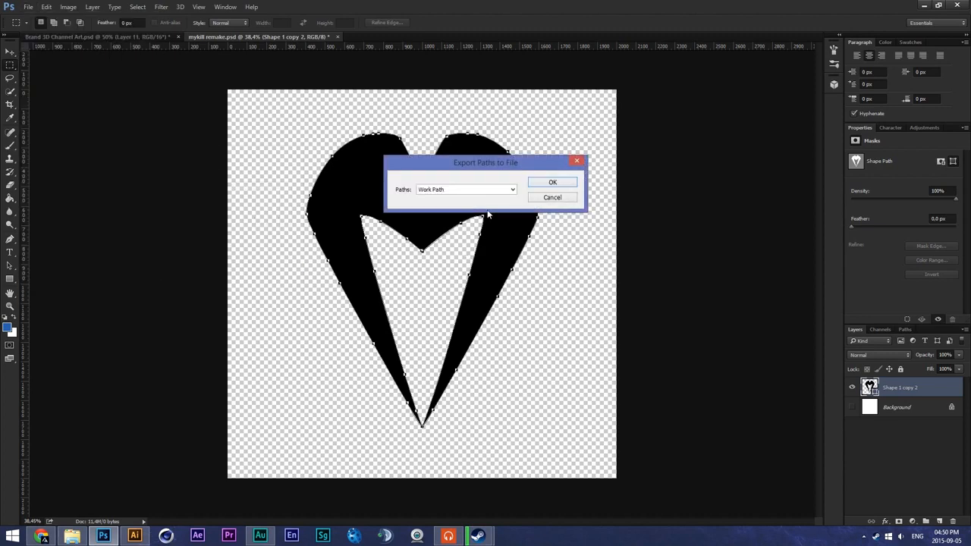
click(551, 183)
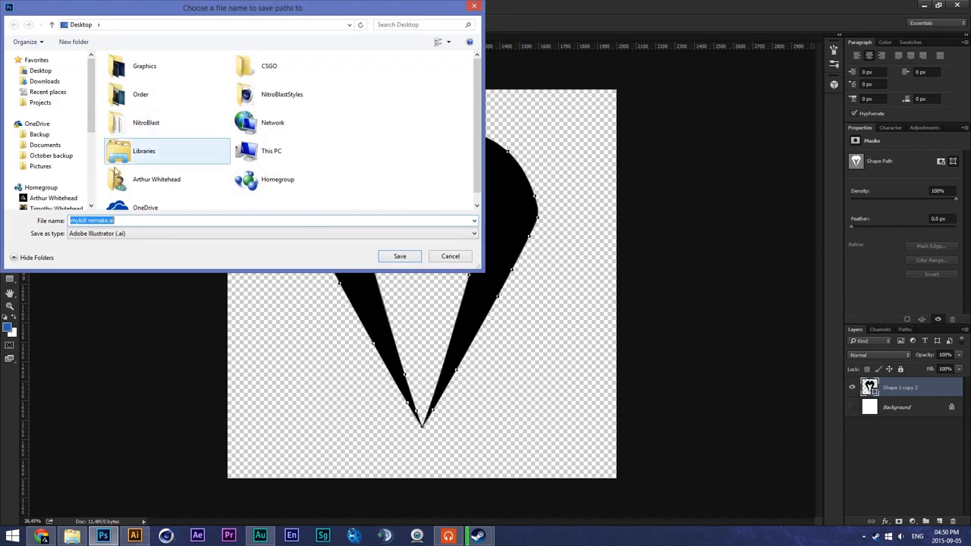
click(104, 220)
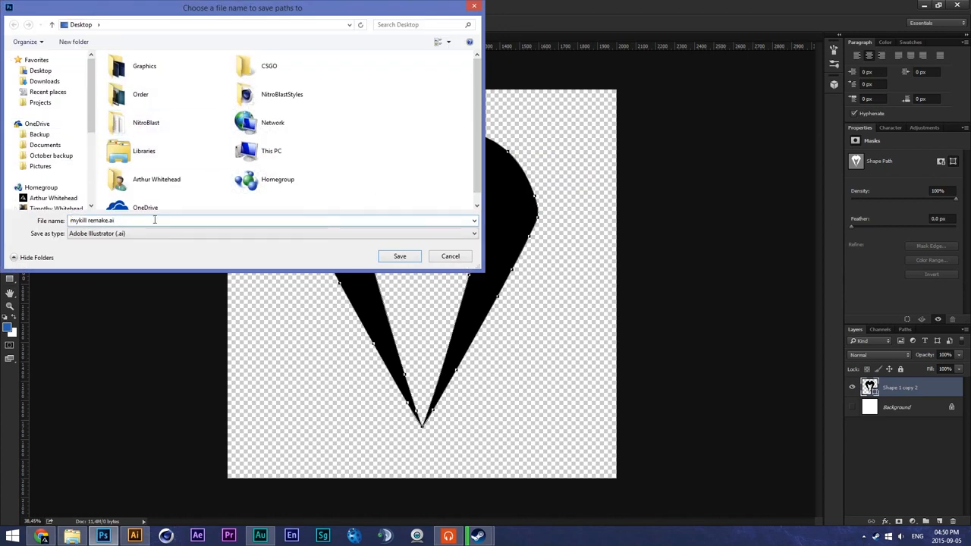
click(451, 256)
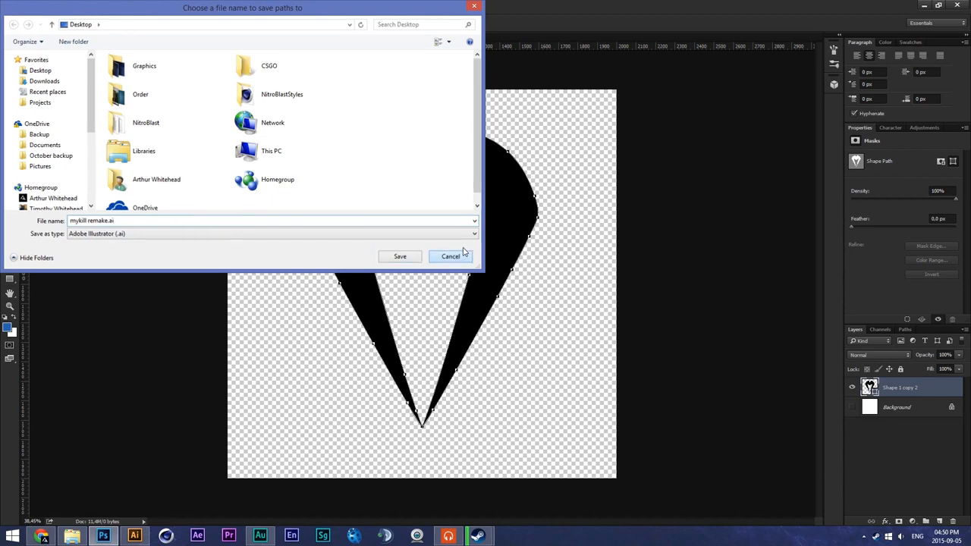
- Switch to Illustrator and save a copy of the logo to the Desktop under the name My logo vectorssss.ai
click(134, 535)
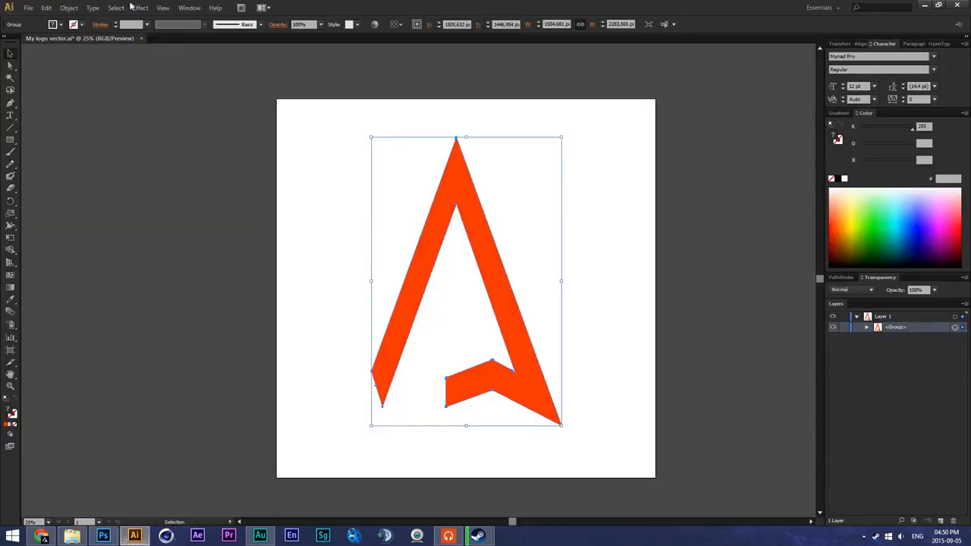
click(28, 7)
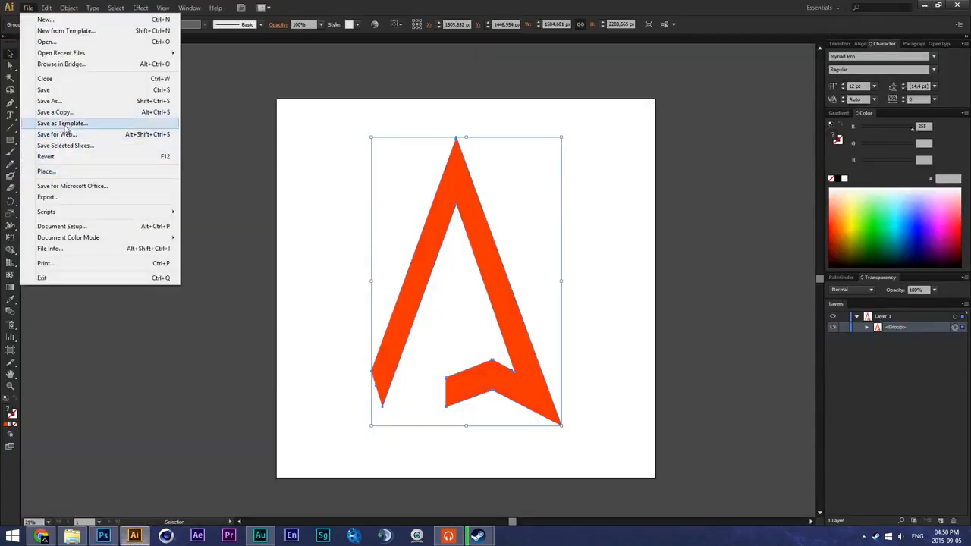
click(61, 103)
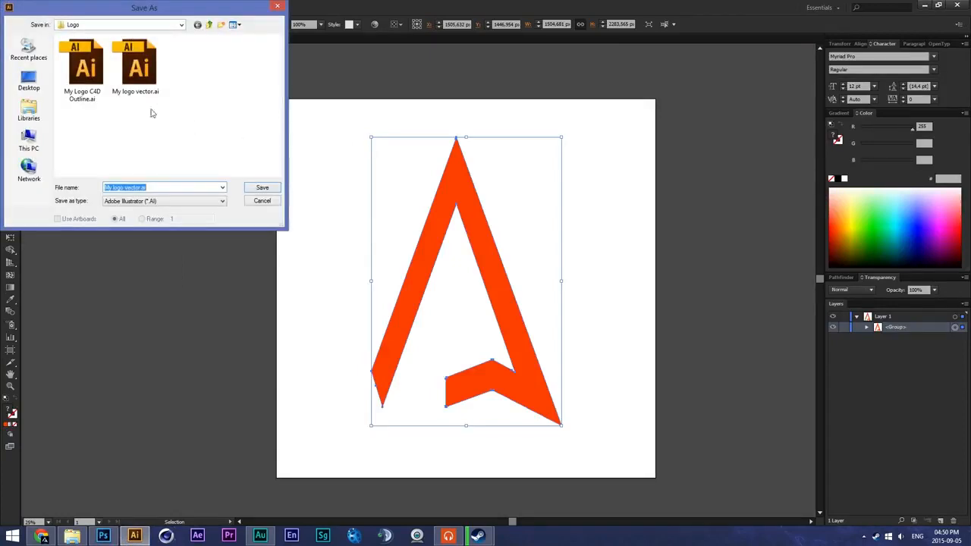
click(139, 187)
text(ssss)
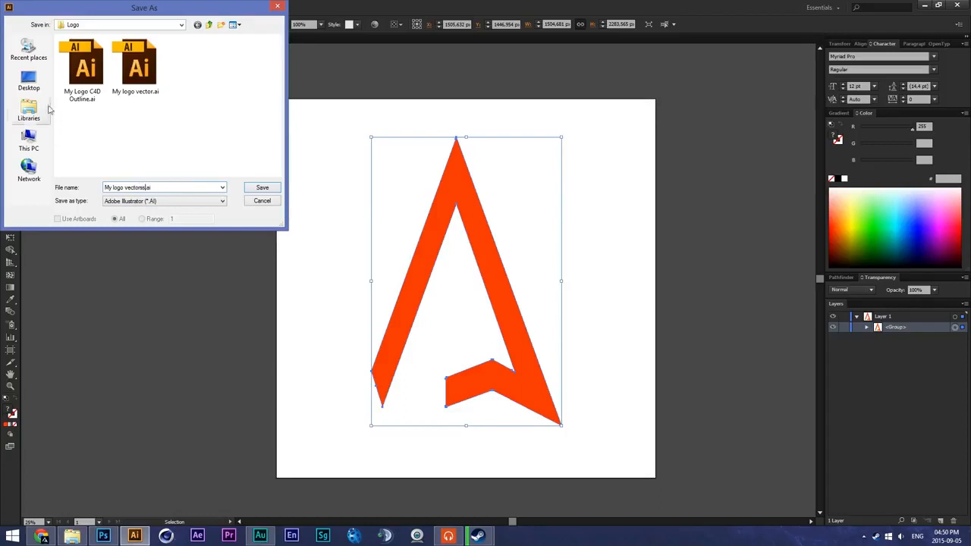
click(29, 82)
click(262, 188)
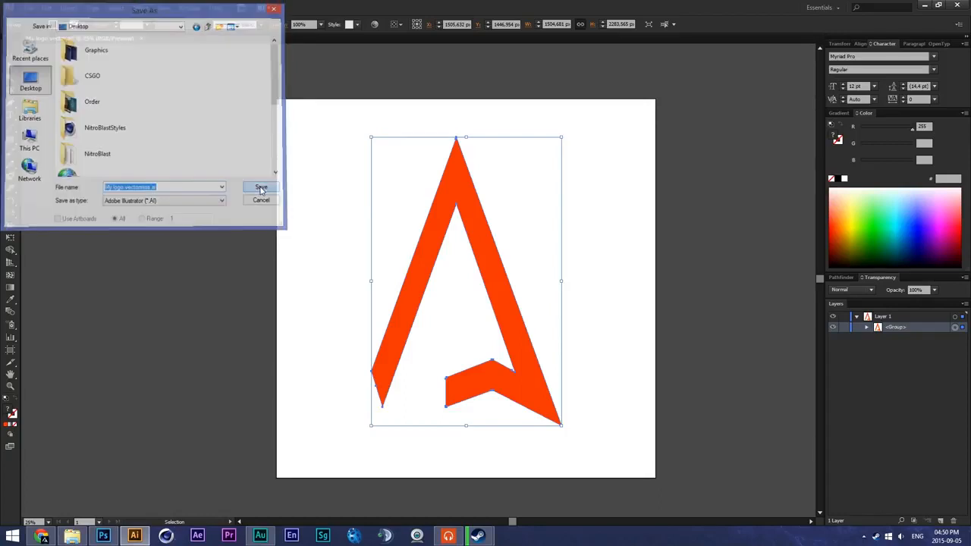
- Set the saved file's version to Illustrator 8 and accept conversion to the older format
click(438, 123)
click(451, 232)
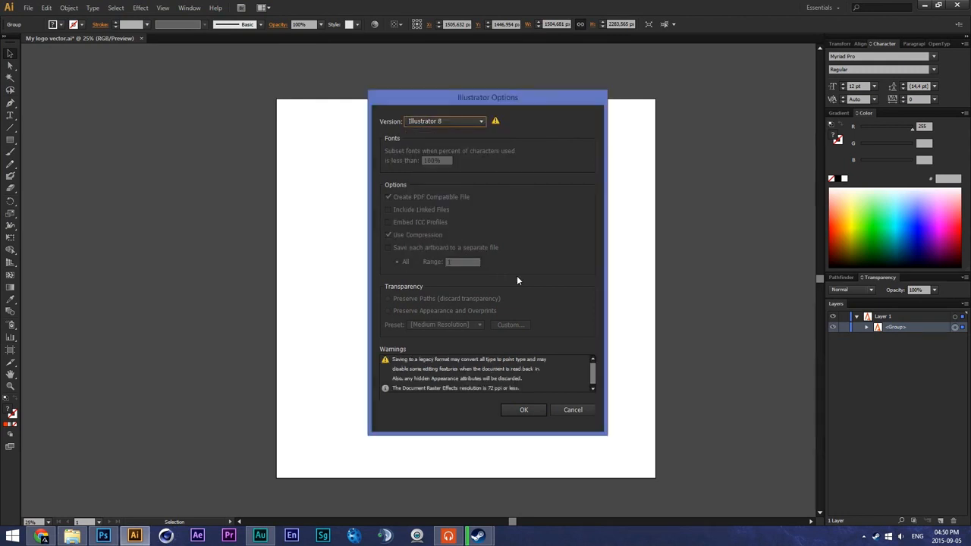
click(527, 409)
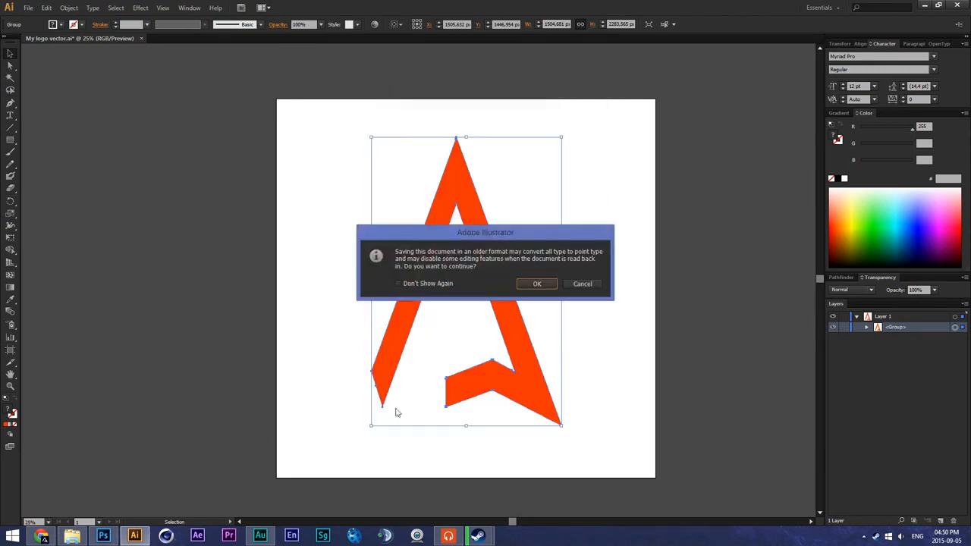
click(540, 287)
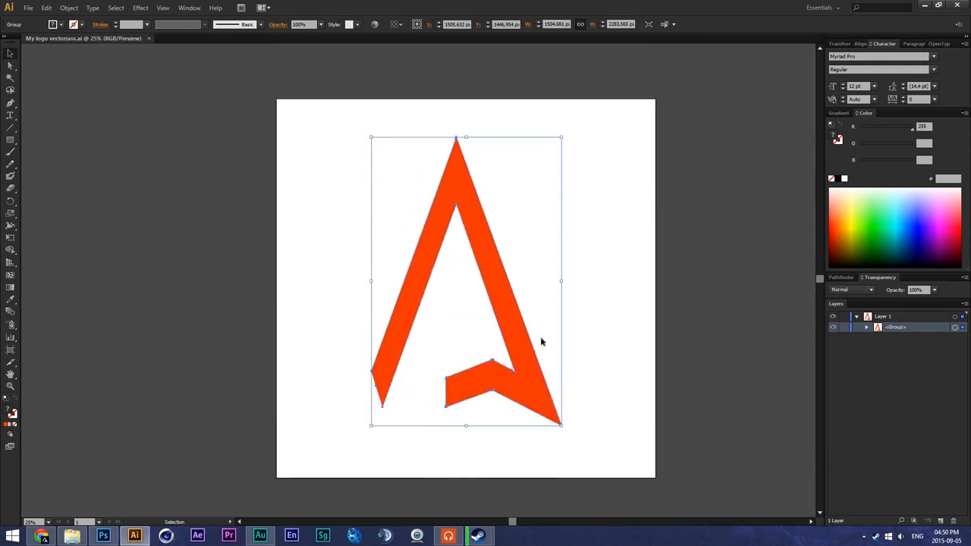
drag(818, 285, 820, 284)
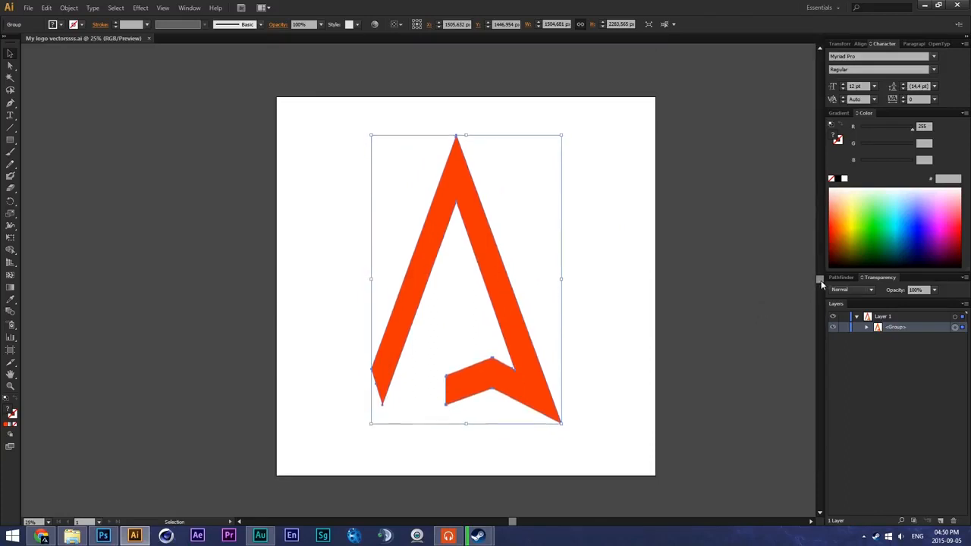
- Start Cinema 4D, look through the Desktop and its Graphics folder in File Explorer, and return to Cinema 4D
click(173, 536)
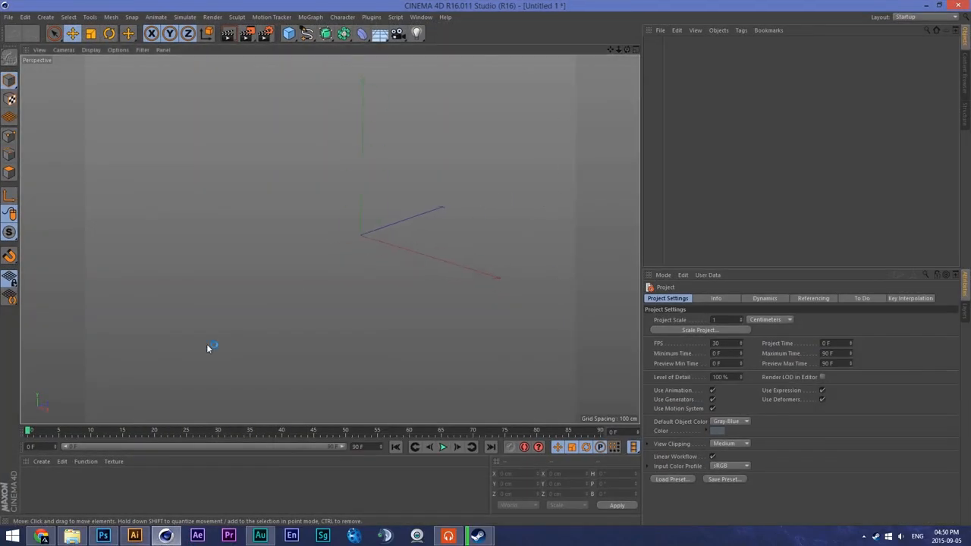
click(72, 537)
click(109, 127)
click(184, 140)
drag(263, 25, 481, 25)
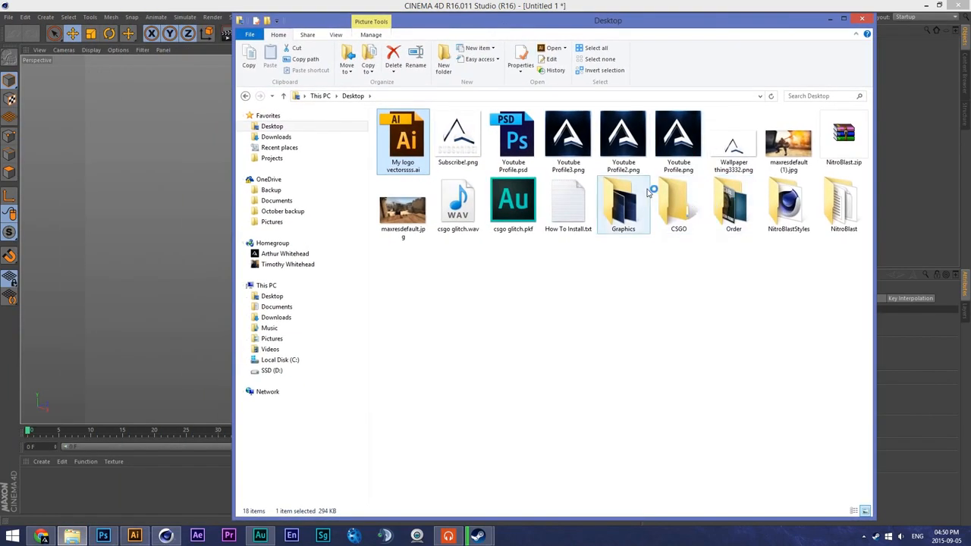
double_click(623, 205)
click(501, 5)
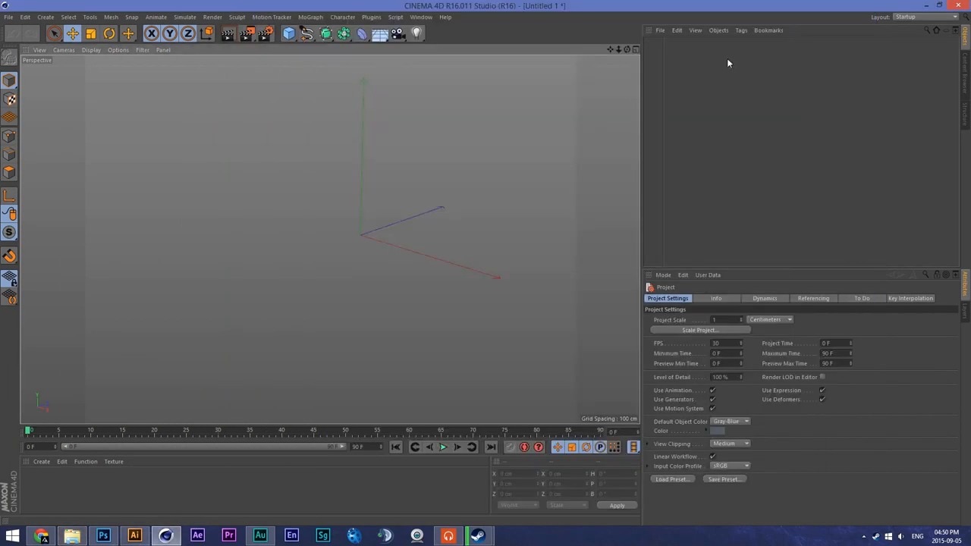
- Load the "mykill remake" object preset to view its spline, and delete it from the scene
click(660, 30)
mouse_move(742, 69)
mouse_move(781, 69)
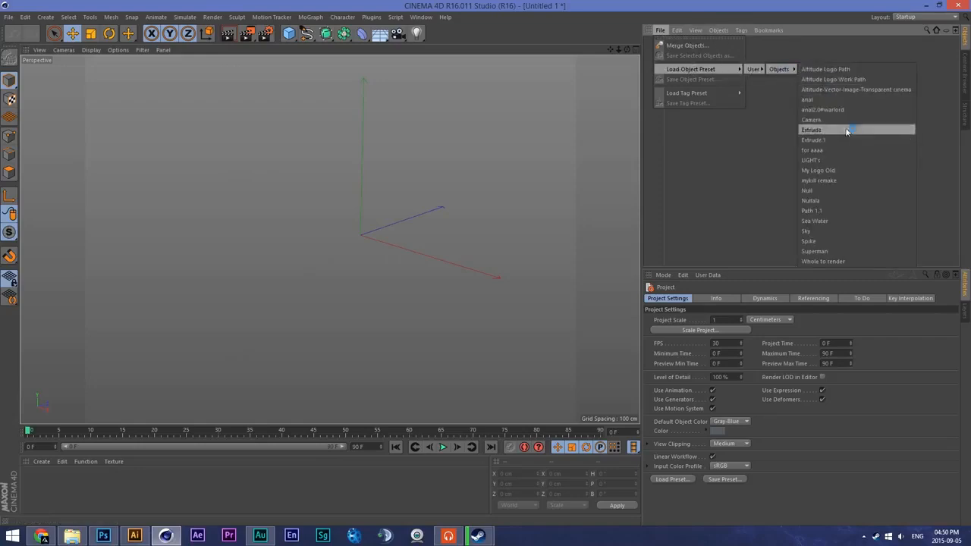
click(840, 181)
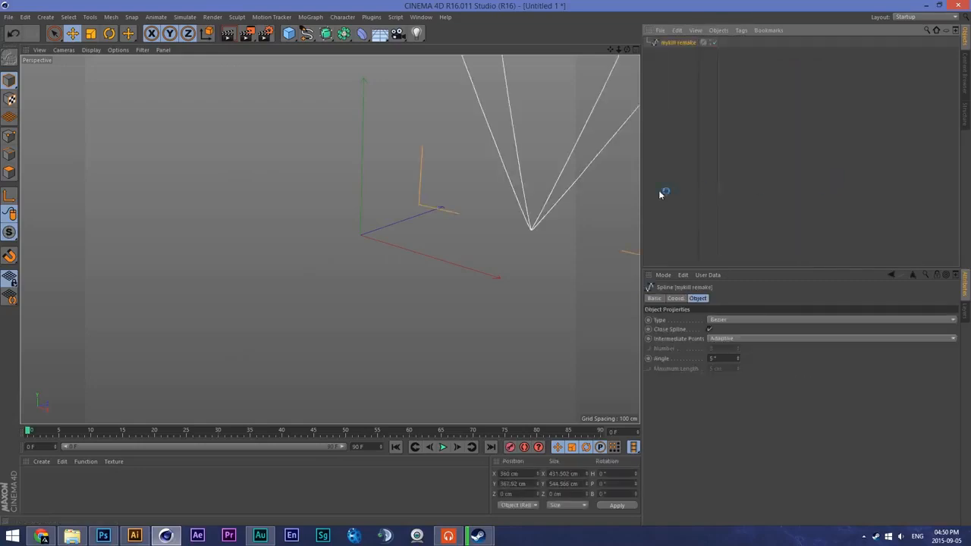
drag(610, 51, 419, 219)
scroll(570, 106, down, 5)
scroll(524, 142, down, 1)
scroll(557, 117, up, 2)
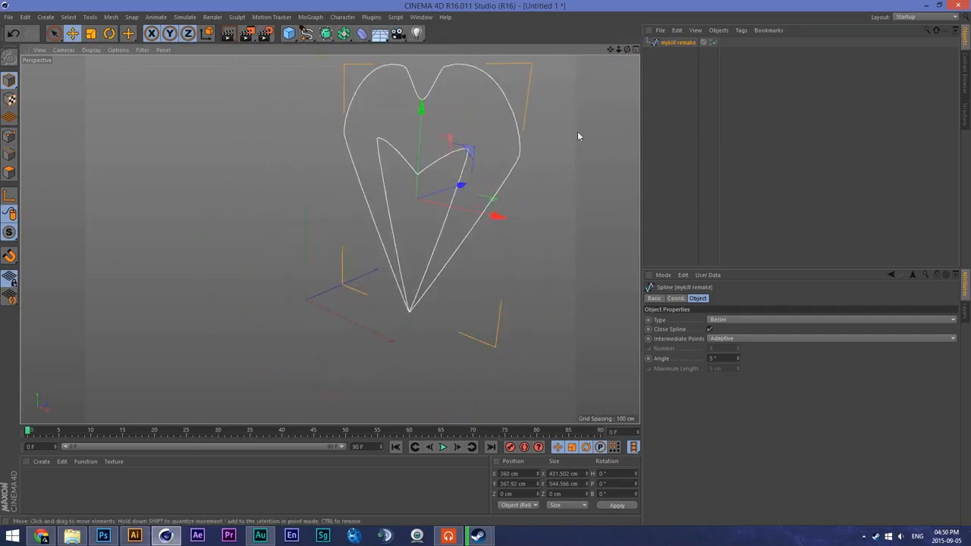
key(Delete)
- Import My logo vectorssss.ai from the Desktop into Cinema 4D
click(72, 534)
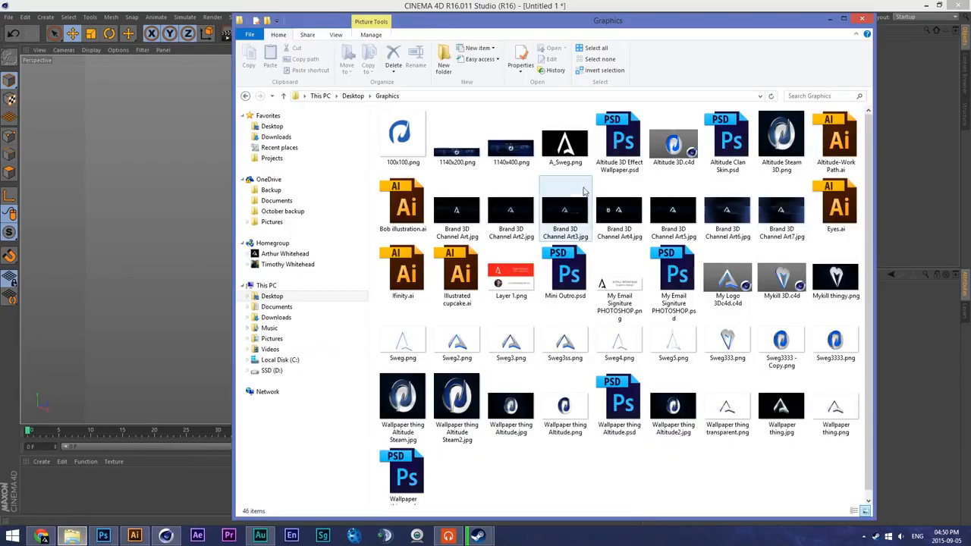
click(311, 126)
click(408, 163)
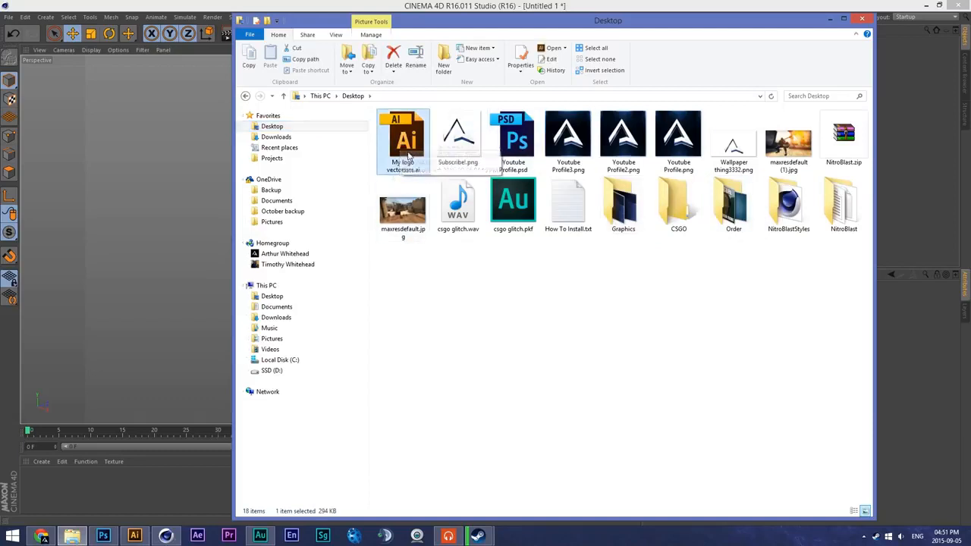
drag(405, 136, 135, 148)
click(129, 240)
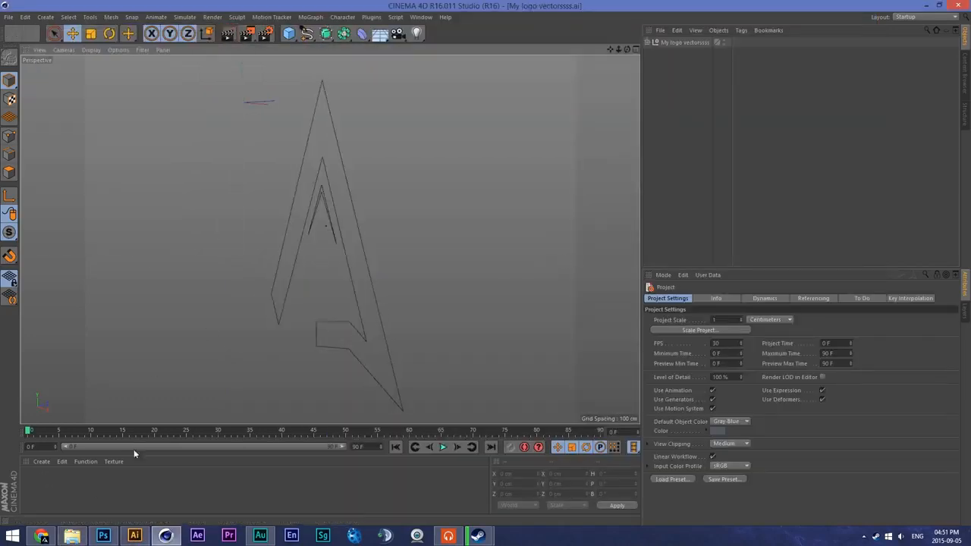
click(74, 536)
click(442, 3)
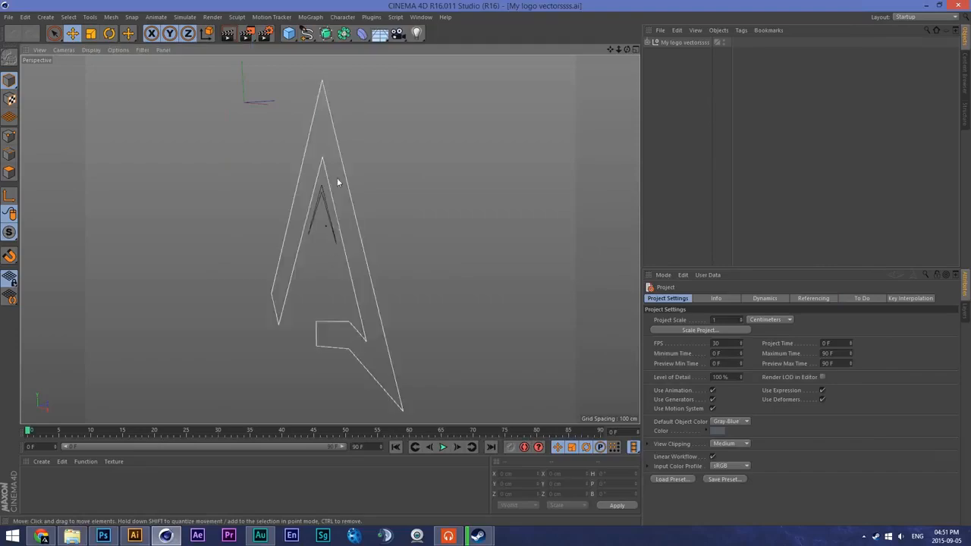
- Select the small inner spline, and in Illustrator expand the logo group and hide the upper path in it
click(330, 224)
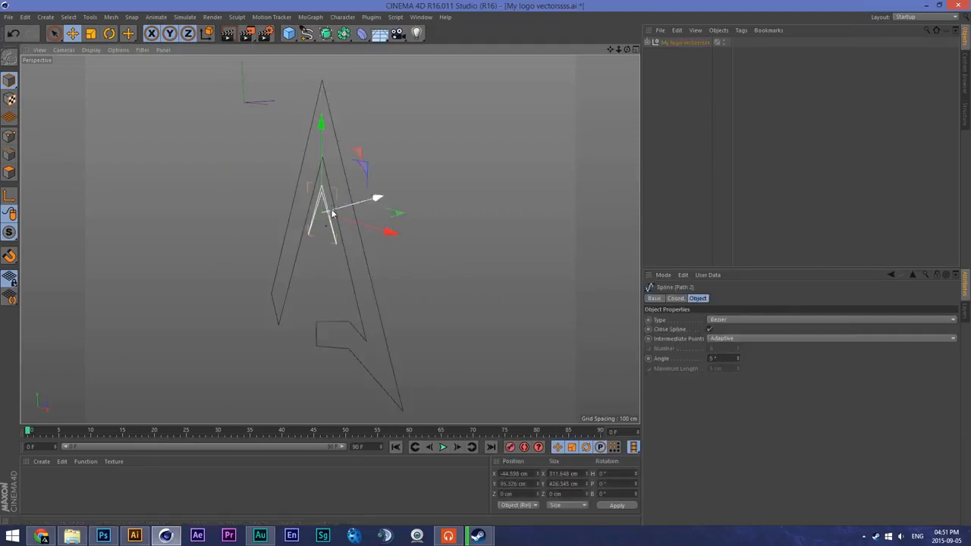
click(135, 536)
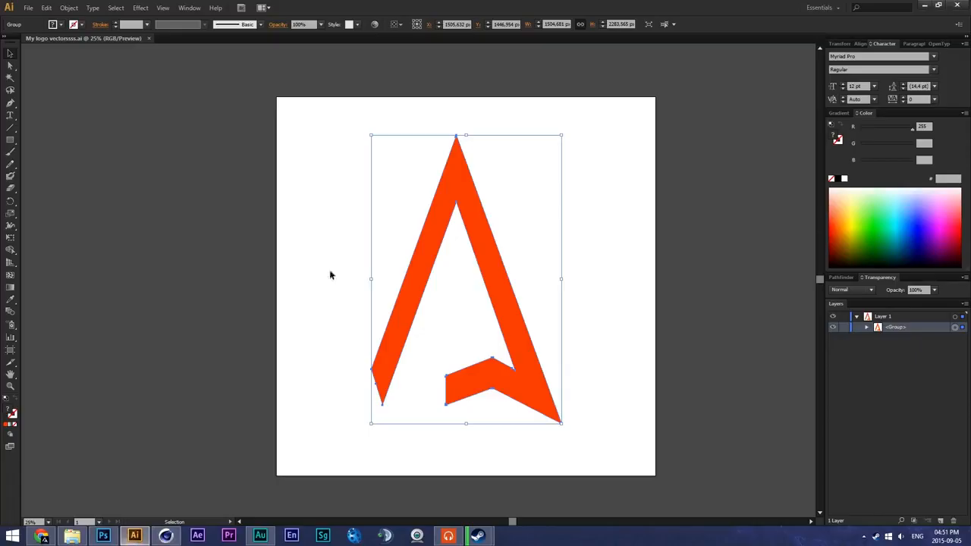
click(867, 326)
click(834, 338)
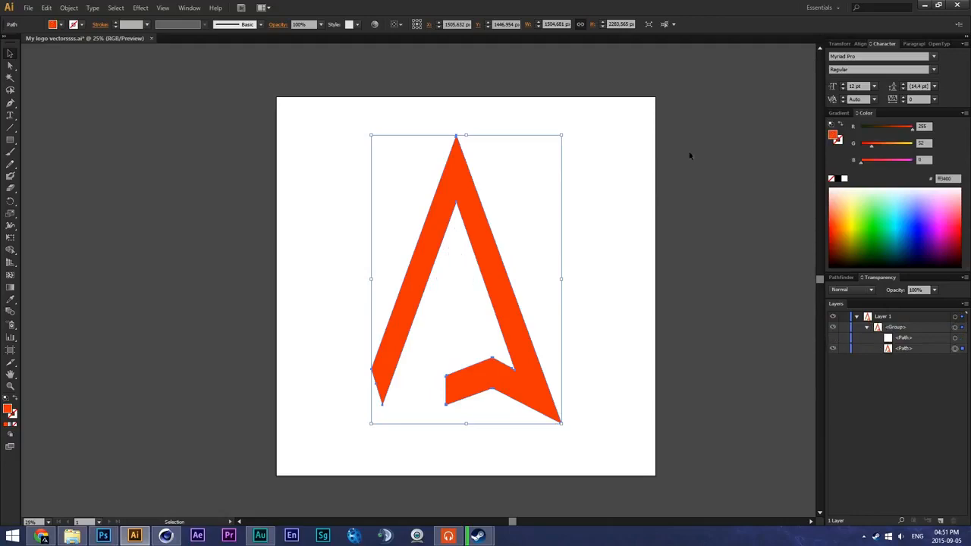
- Close Illustrator and quit Photoshop, discarding the changes to the open Photoshop documents
click(957, 5)
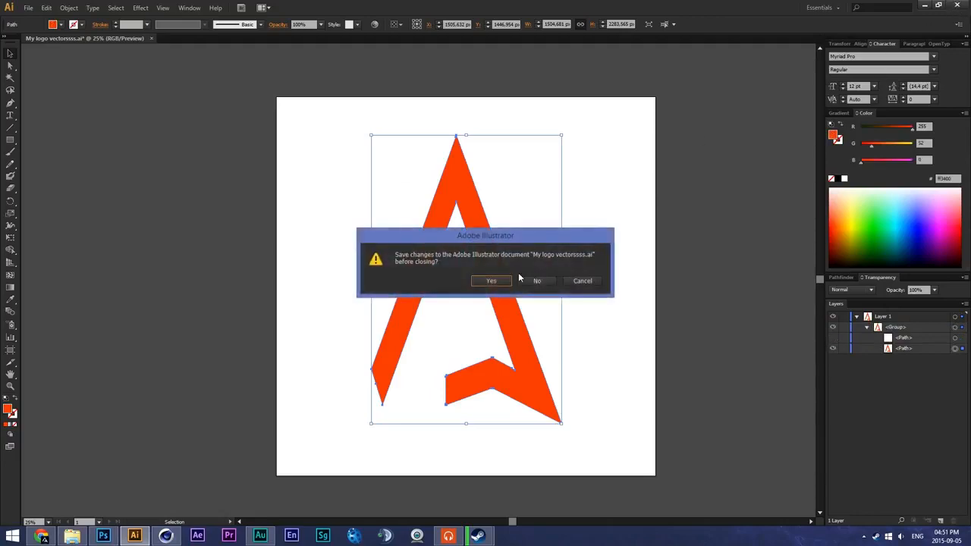
click(103, 535)
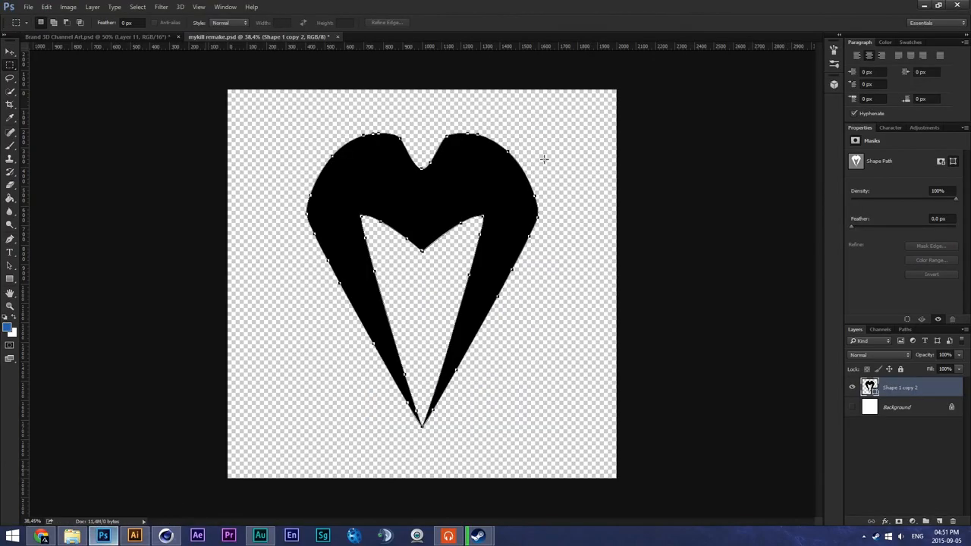
click(957, 6)
click(489, 205)
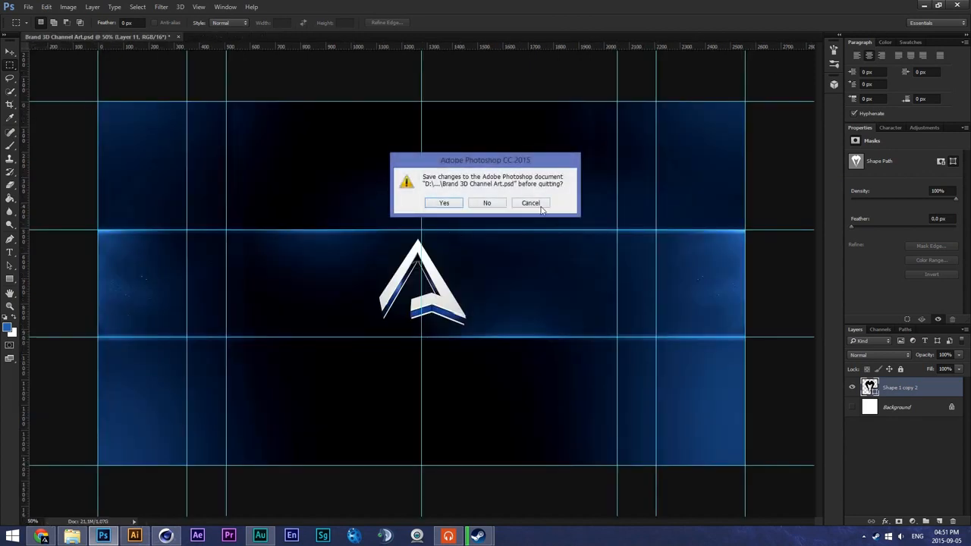
click(489, 204)
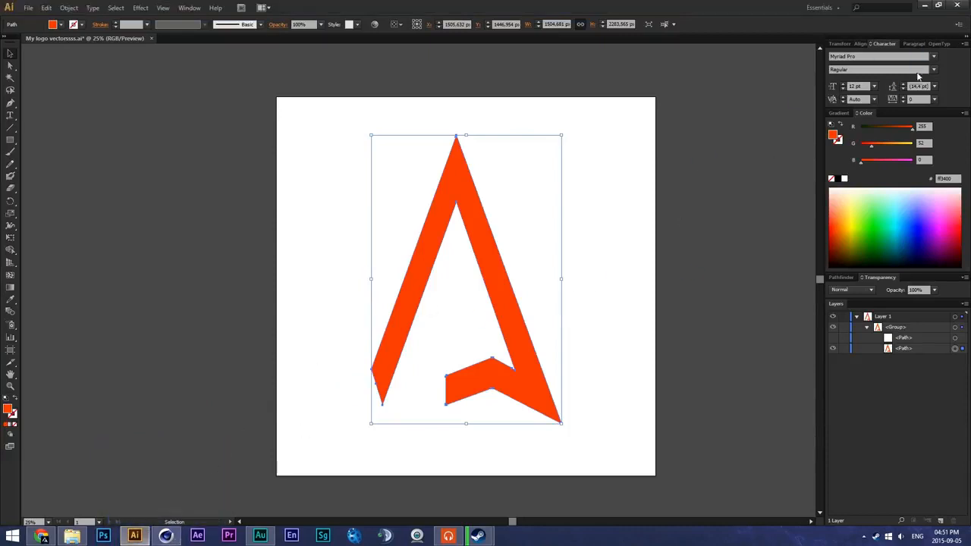
- Return to Cinema 4D, expand the imported My logo vectorssss null and select its Path 1 and Path 2 splines
click(166, 536)
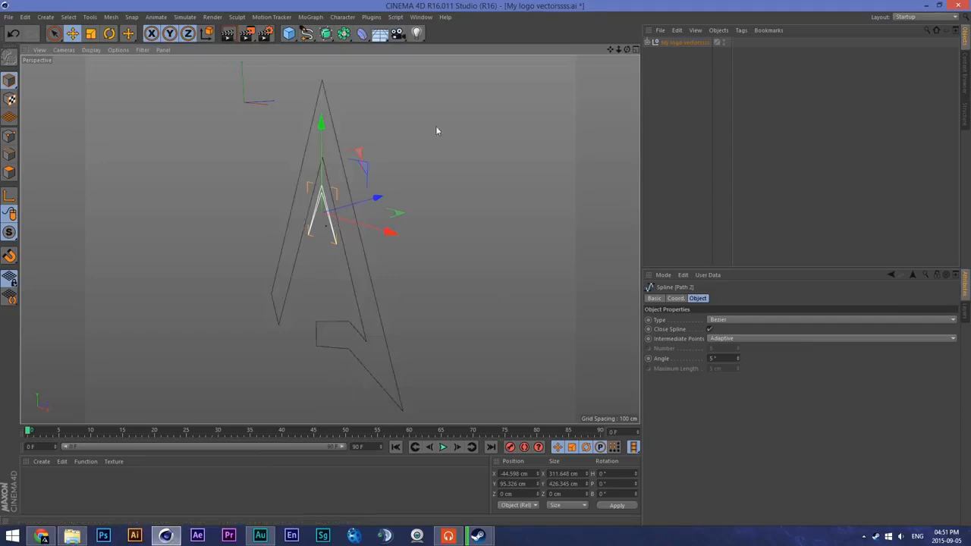
click(678, 43)
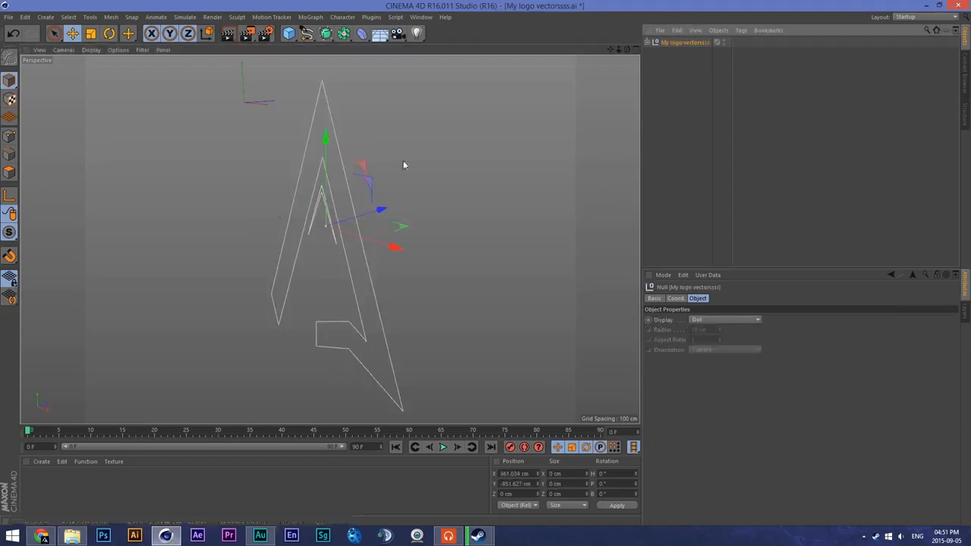
click(649, 42)
click(674, 52)
ctrl+click(676, 66)
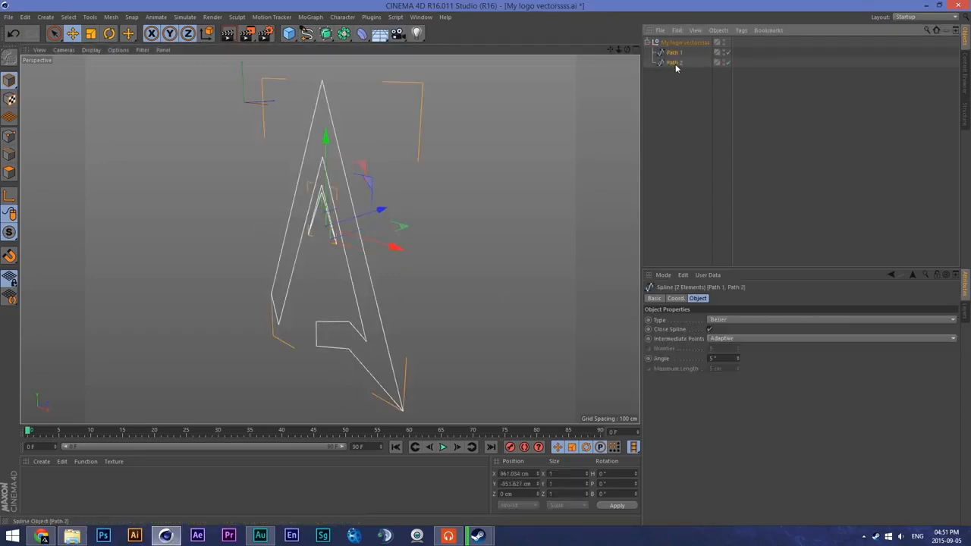
- Select Path 1 and Path 2 in turn to examine which part of the logo each spline forms
right_click(673, 65)
click(676, 56)
ctrl+click(676, 63)
click(677, 63)
right_click(676, 62)
click(679, 56)
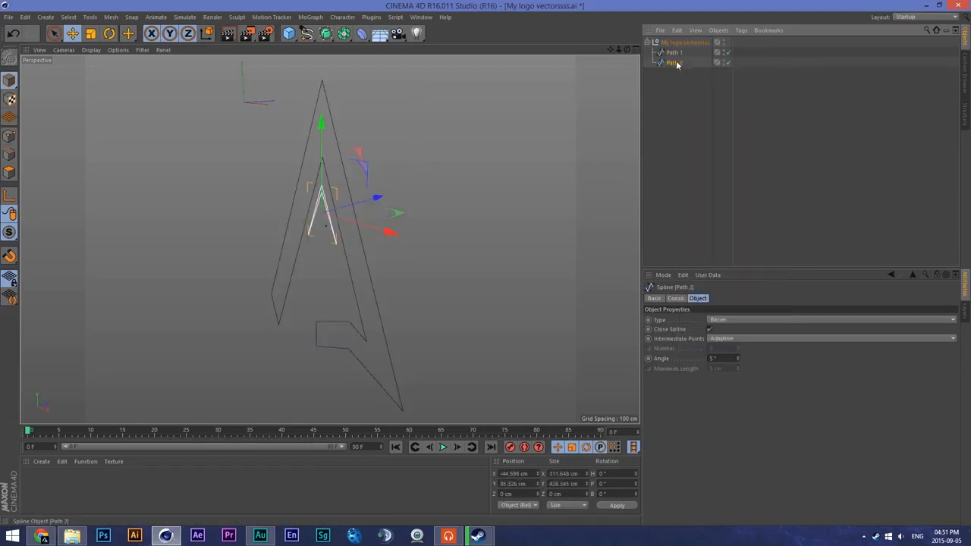
- Merge the Path 1 and Path 2 splines into a single spline with Connect Objects + Delete
ctrl+click(677, 52)
right_click(679, 59)
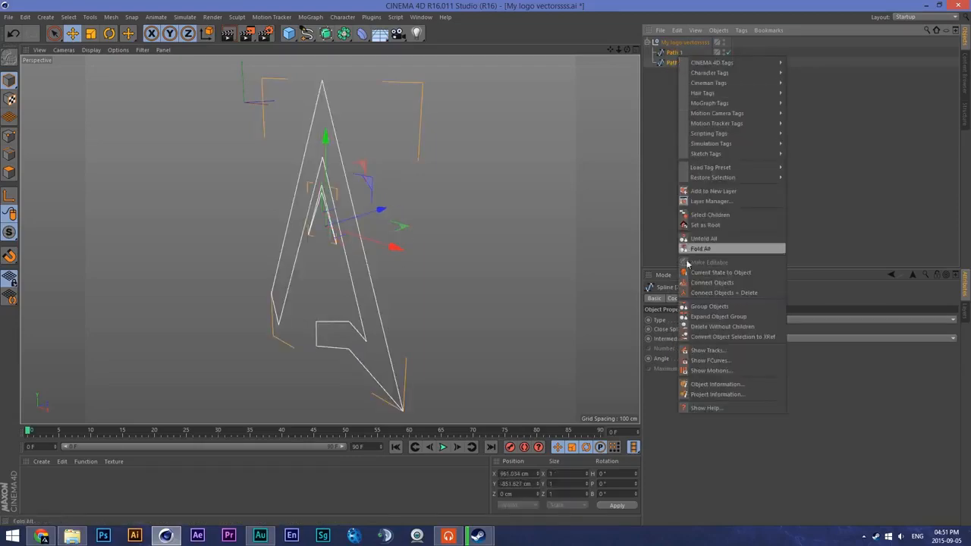
click(713, 294)
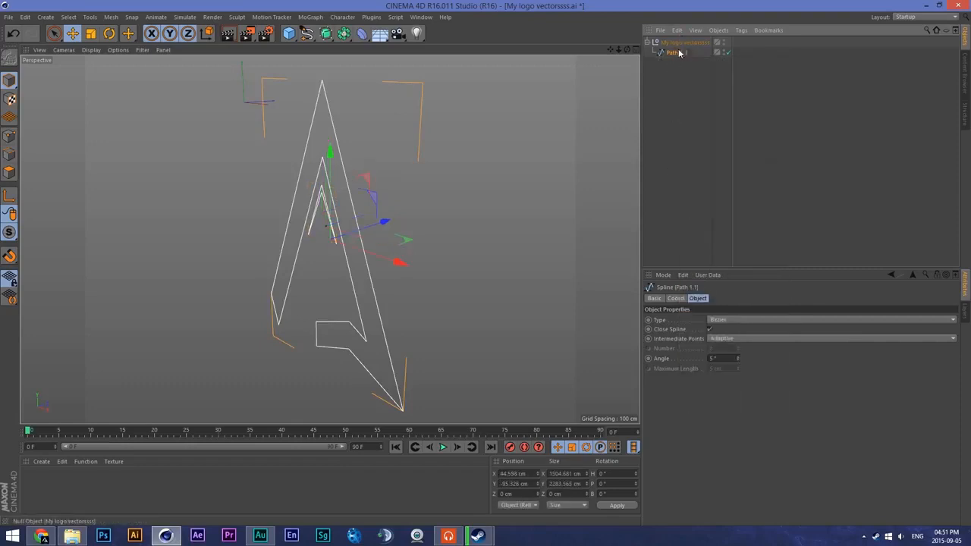
- Delete the merged logo spline and its parent My logo vectorssss null from the scene
drag(681, 46, 673, 40)
click(675, 54)
key(Delete)
click(673, 44)
key(Delete)
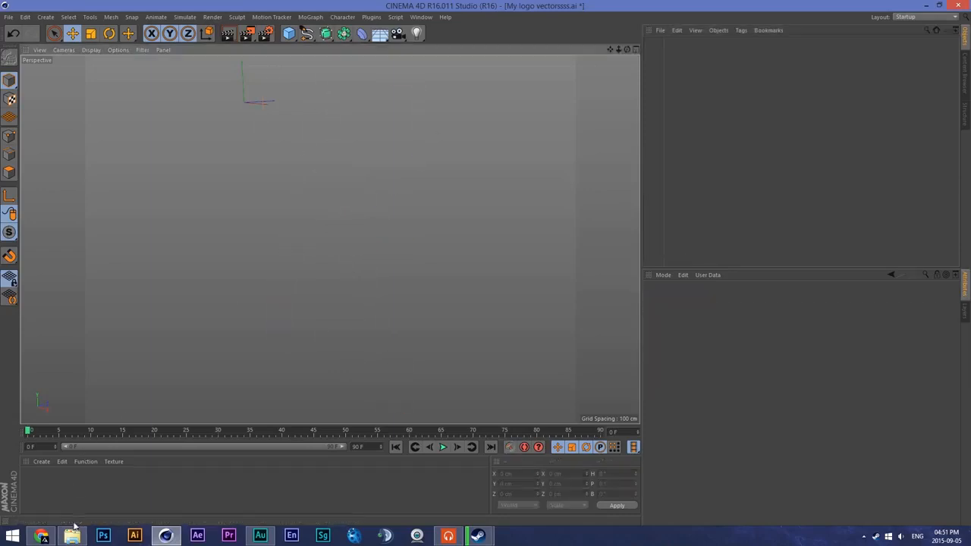
click(73, 534)
click(418, 183)
drag(404, 144, 179, 182)
click(560, 305)
- Load the saved object preset "mykill remake" into the empty scene
click(660, 30)
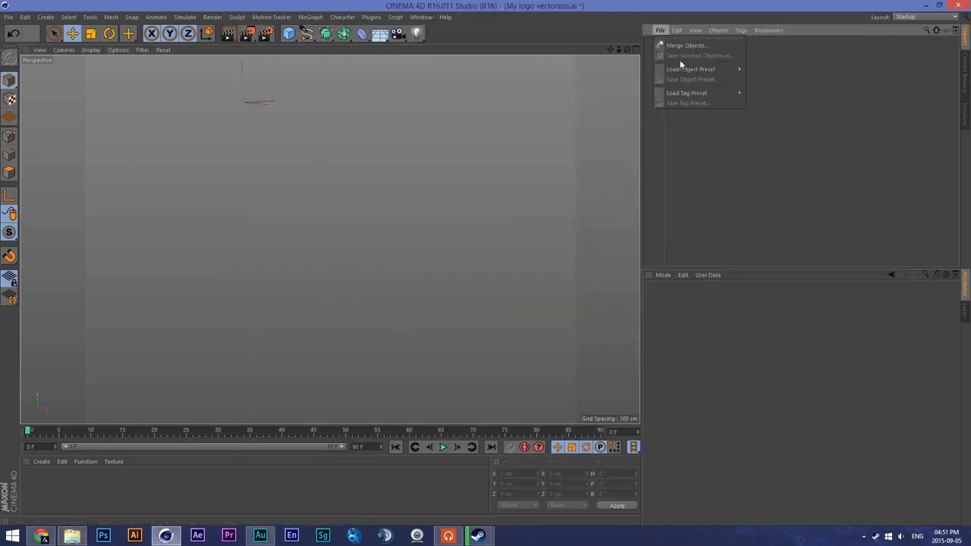
mouse_move(753, 69)
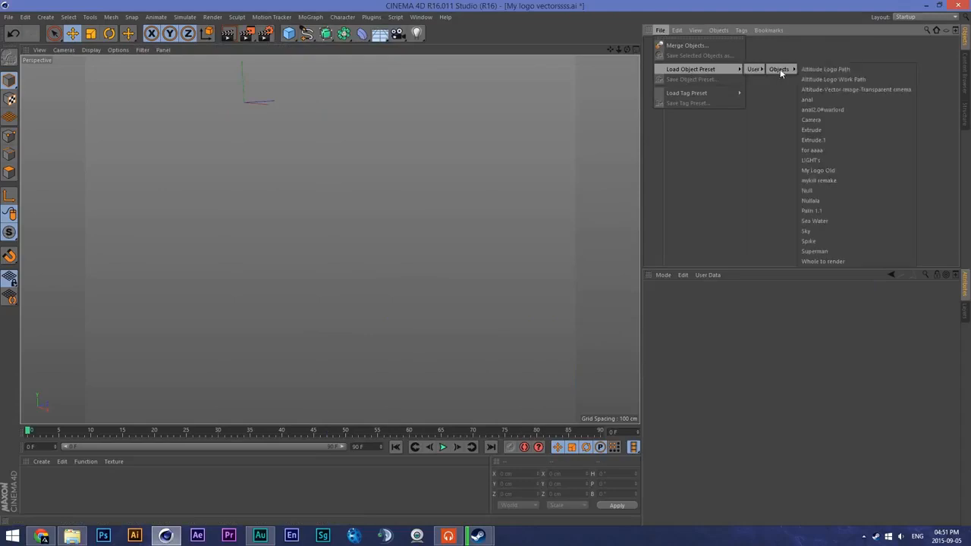
click(830, 181)
- Place the mykill remake spline inside a new Extrude object and set the Extrude's Z movement to 220 cm
drag(612, 51, 391, 51)
click(326, 33)
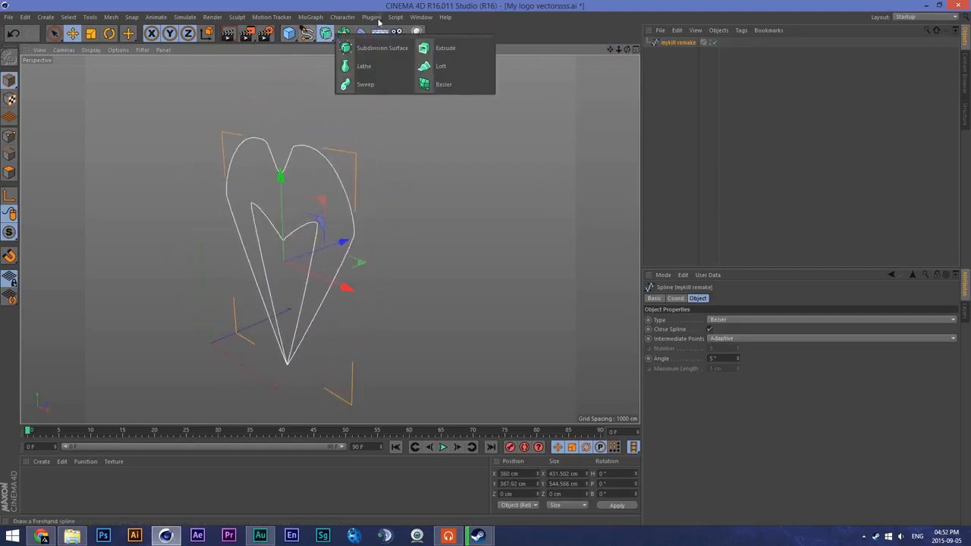
click(445, 48)
drag(677, 53, 672, 47)
click(673, 44)
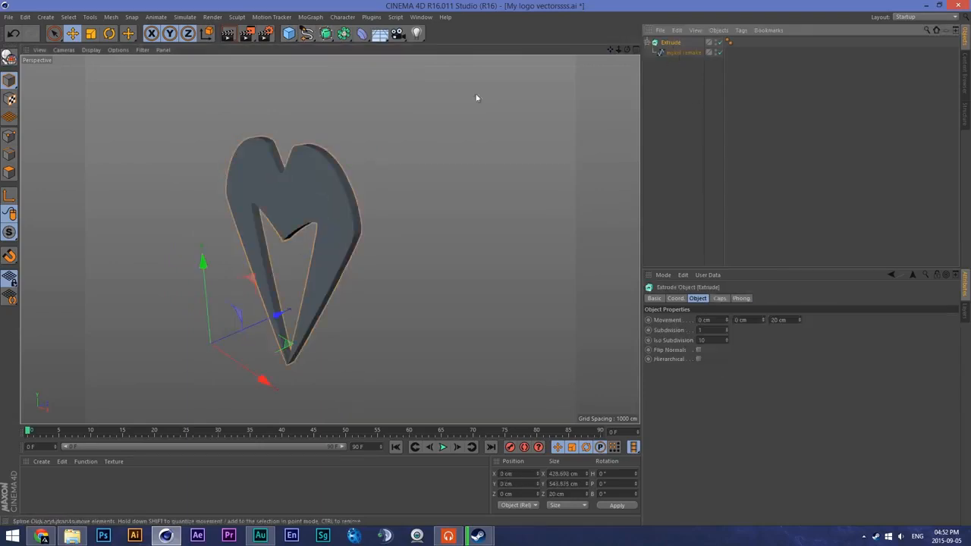
scroll(303, 181, up, 2)
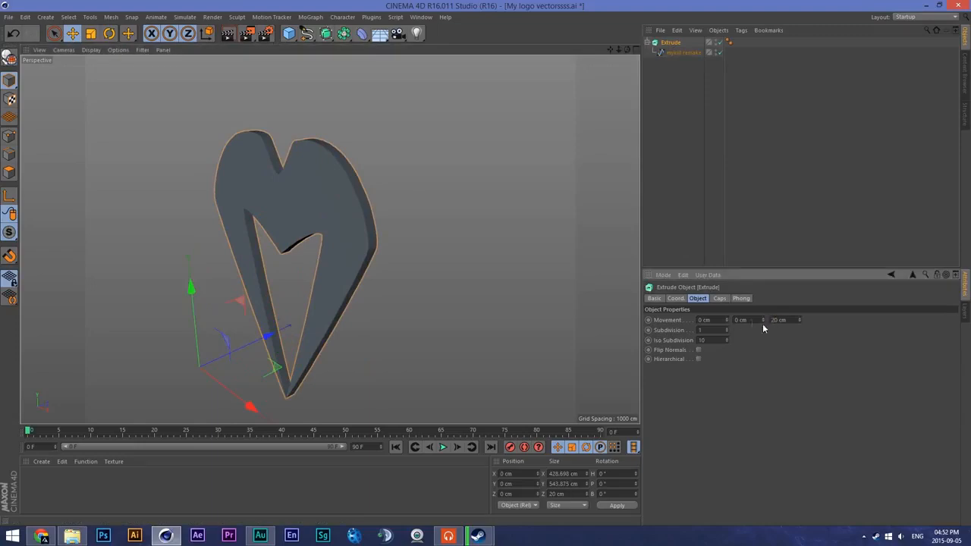
key(Return)
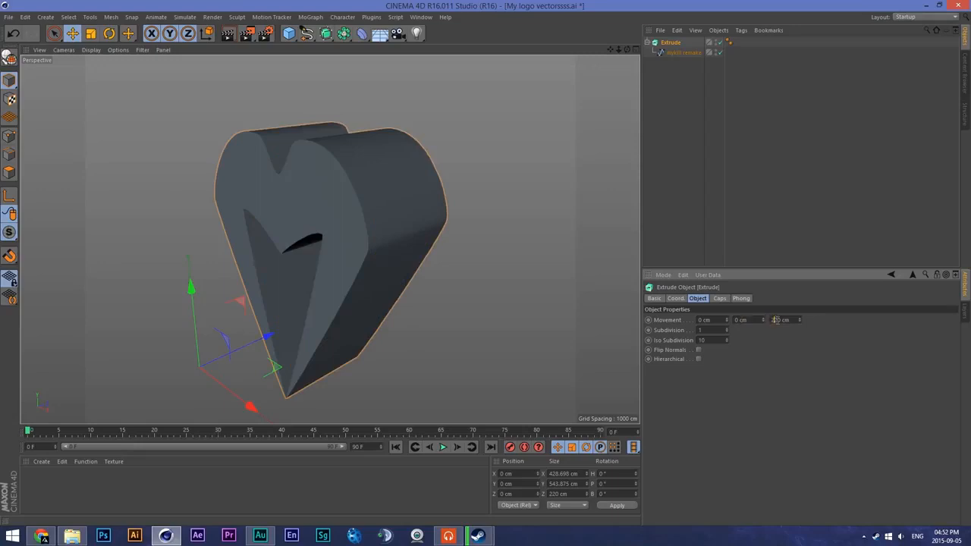
- Set the render output size to 1920 × 1080 pixels in the render settings
click(265, 33)
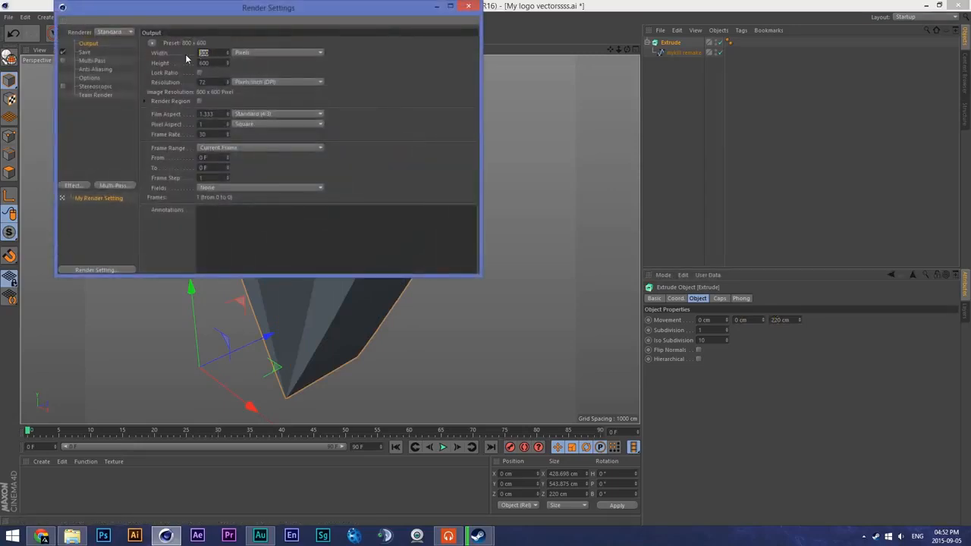
text(19220)
drag(213, 63, 186, 65)
text(1080)
click(214, 81)
click(106, 61)
click(103, 51)
click(109, 44)
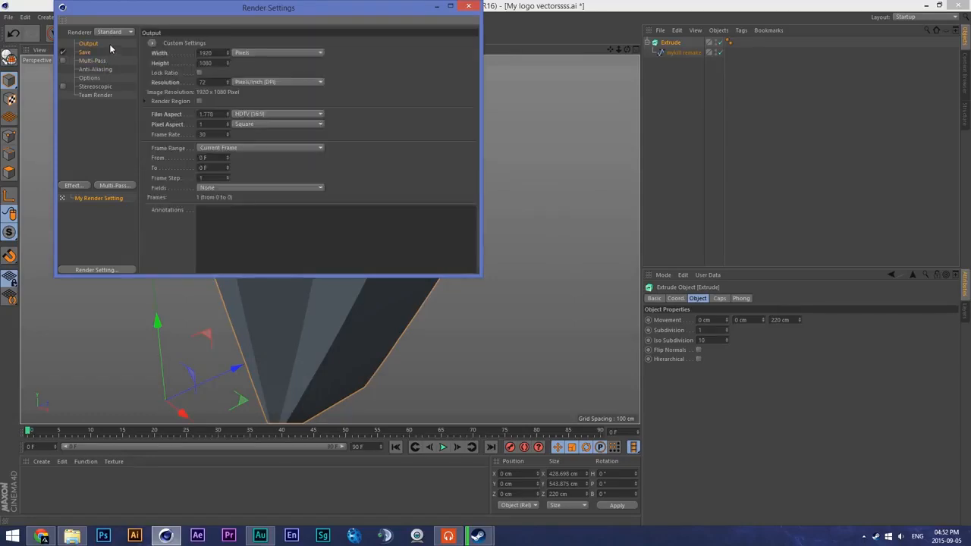
click(468, 6)
- Reduce the Extrude's Z movement in stages to 70 cm and set its X movement to 1 cm
scroll(464, 156, down, 4)
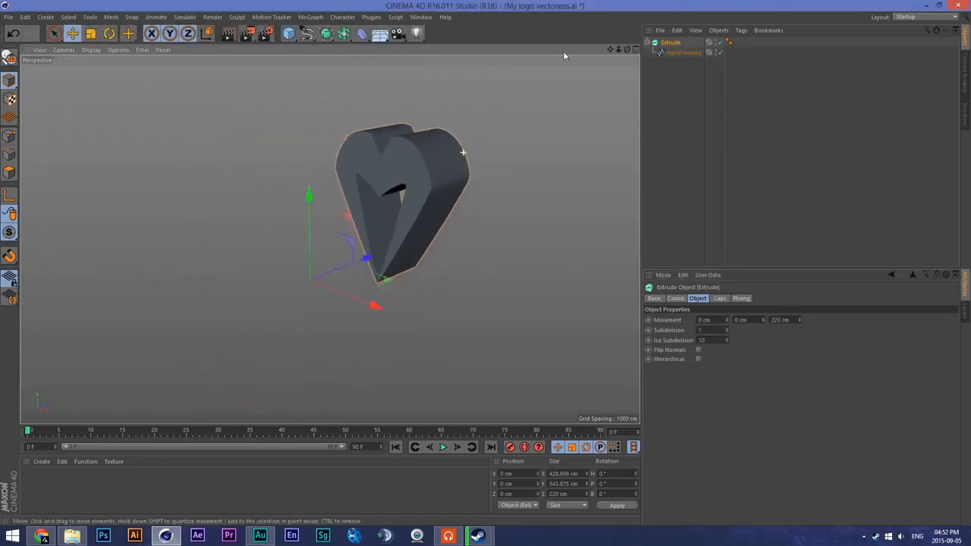
drag(610, 49, 558, 67)
scroll(431, 159, up, 2)
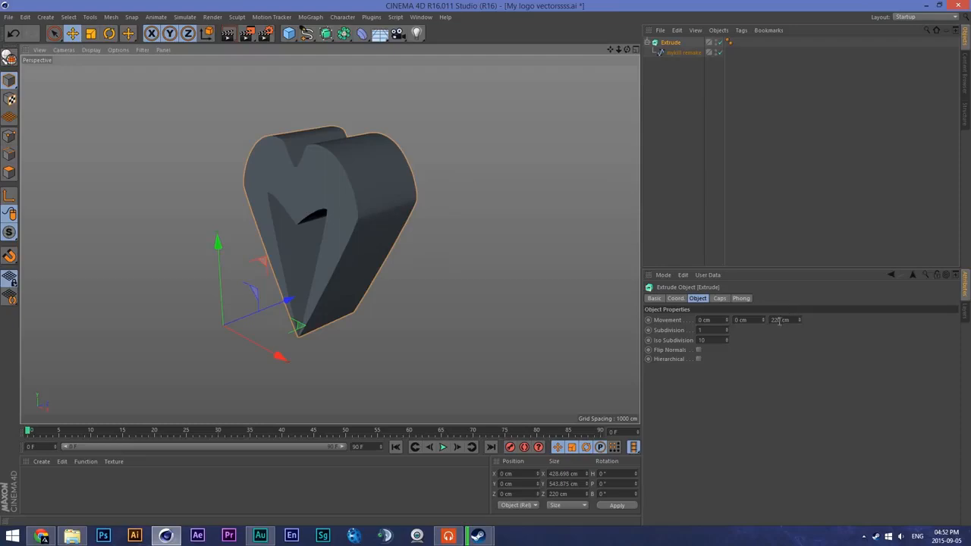
drag(777, 320, 768, 320)
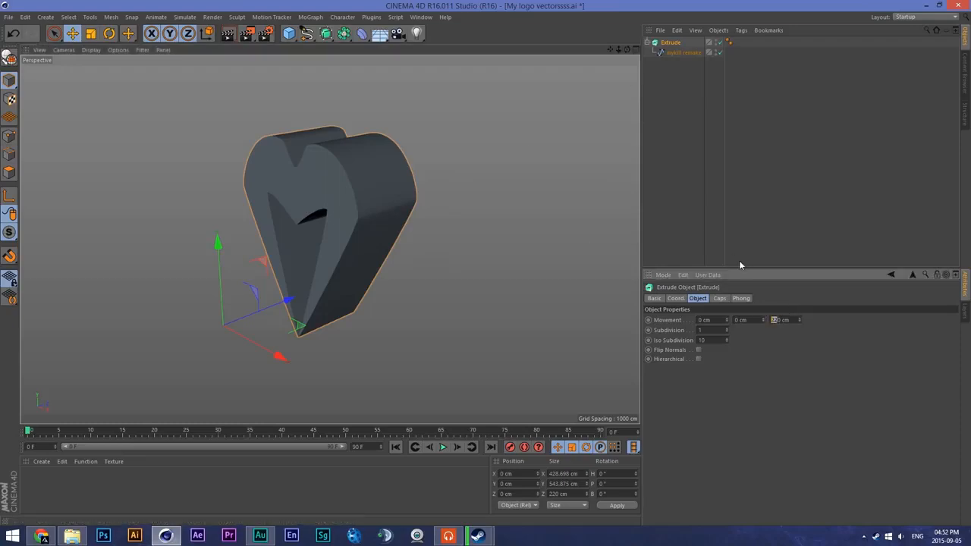
key(Return)
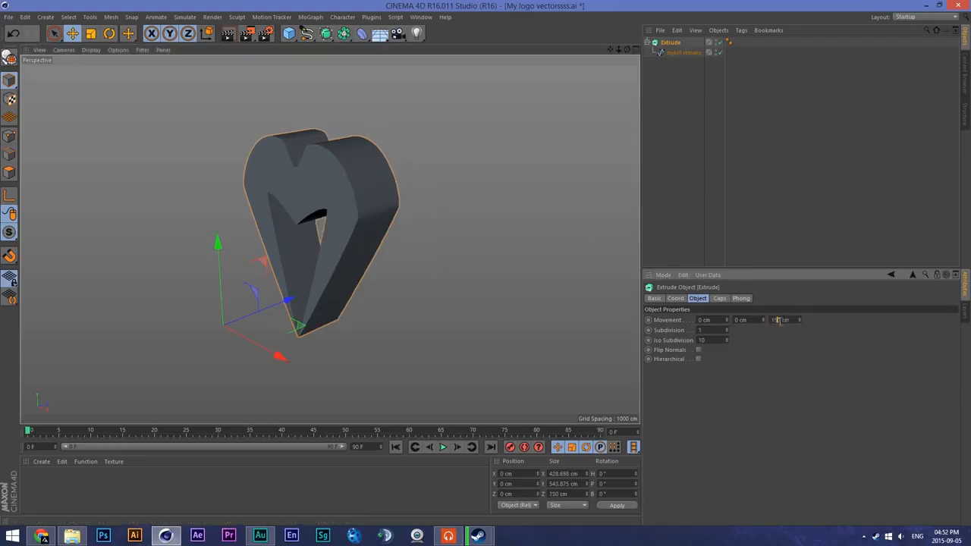
click(753, 322)
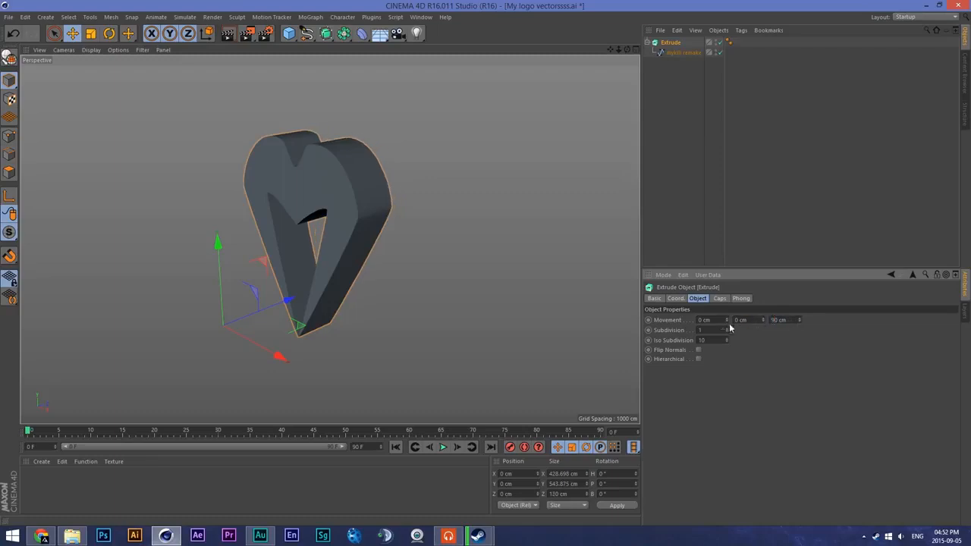
click(772, 320)
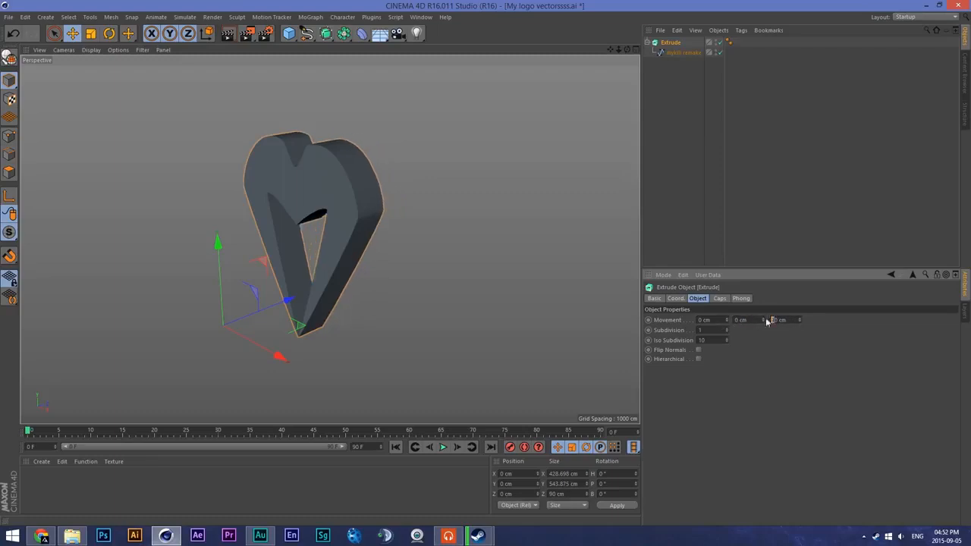
text(8)
click(728, 320)
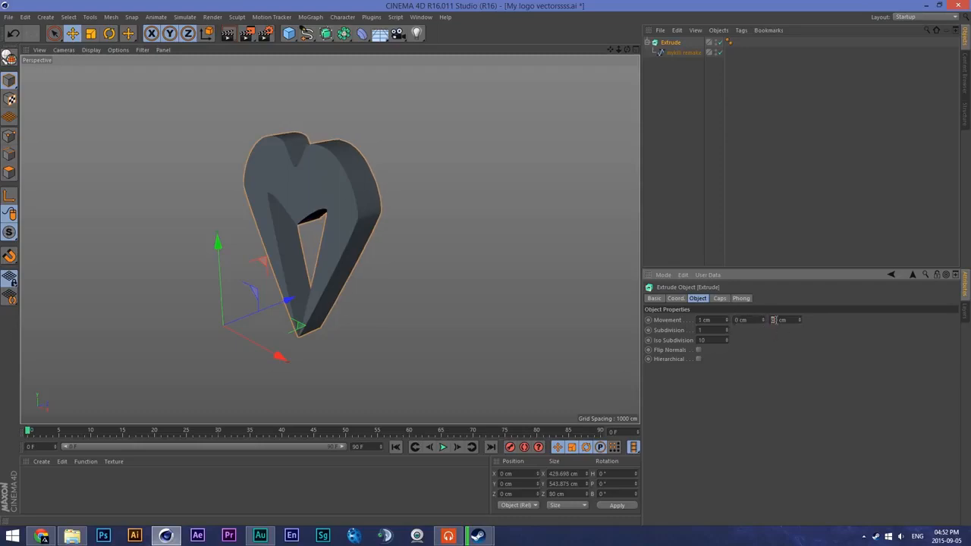
scroll(467, 219, up, 2)
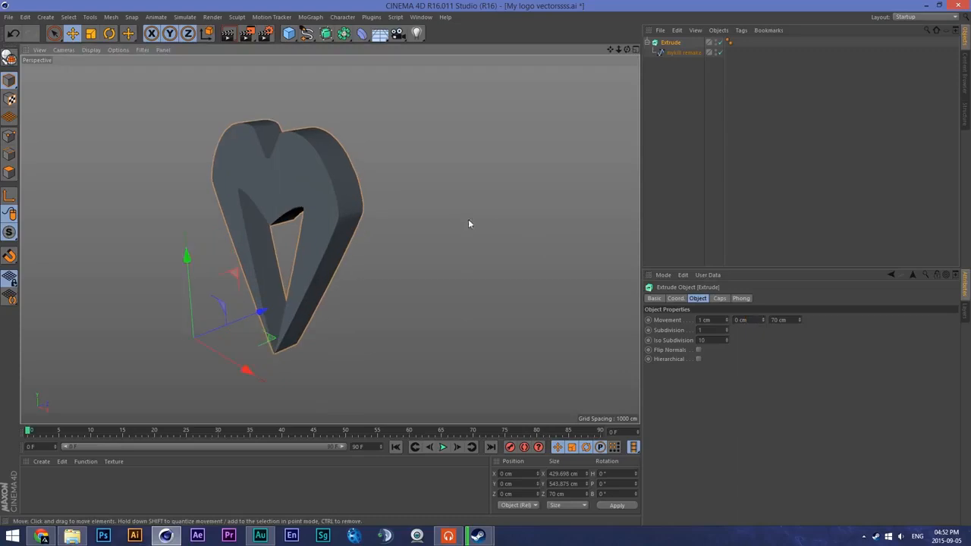
- Change both the start and end caps of the Extrude object to Fillet Cap
click(671, 52)
click(680, 43)
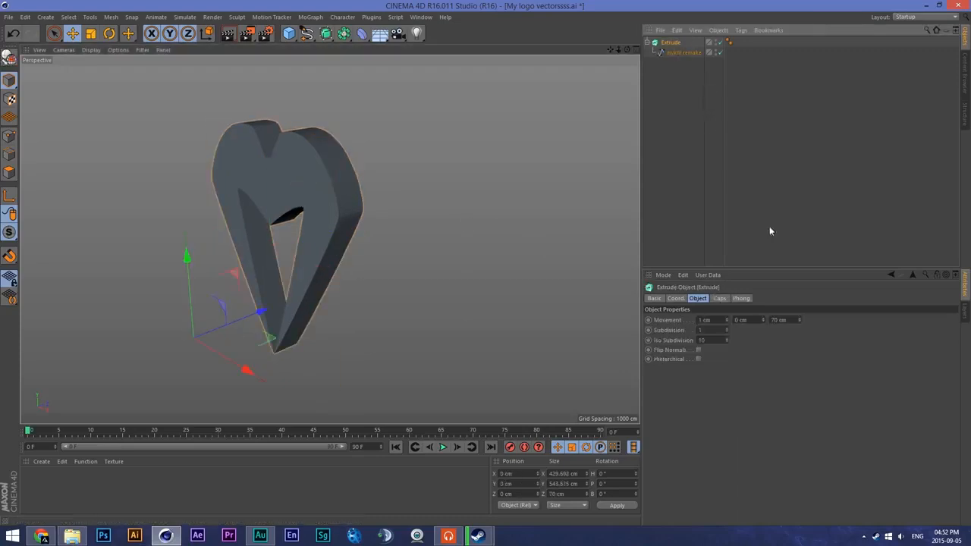
click(719, 298)
click(752, 319)
click(759, 358)
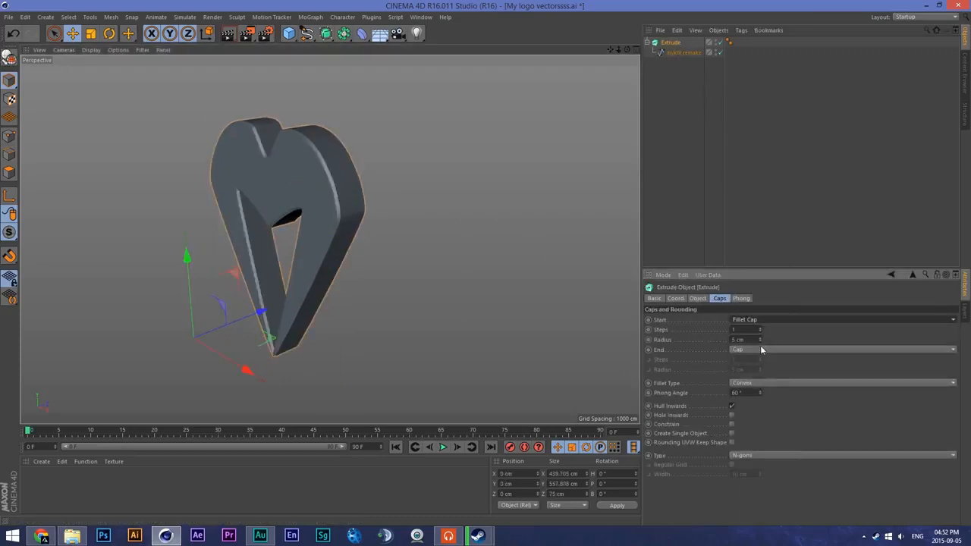
click(759, 349)
click(761, 390)
scroll(288, 191, up, 3)
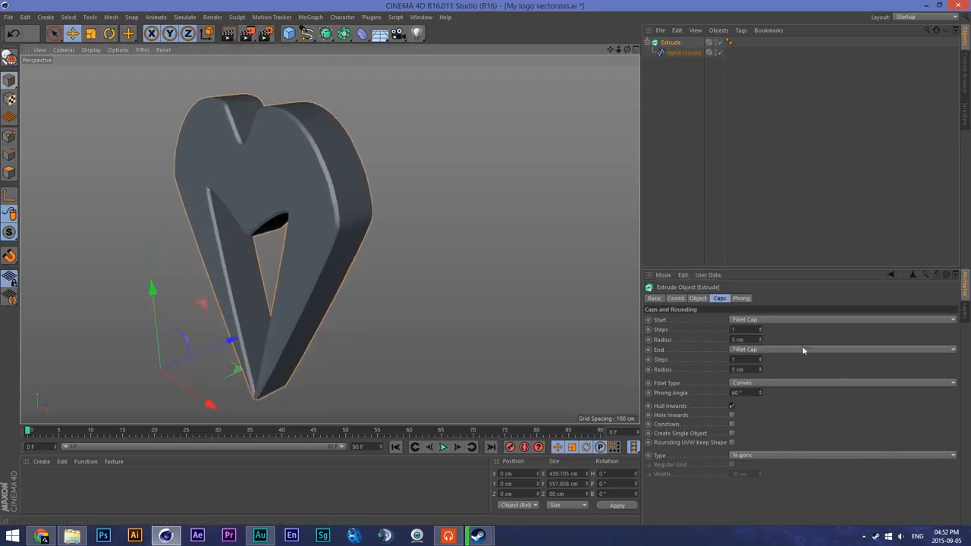
- Adjust the Extrude's fillet radii to 5 cm for the start cap and 4 cm for the end cap
click(740, 339)
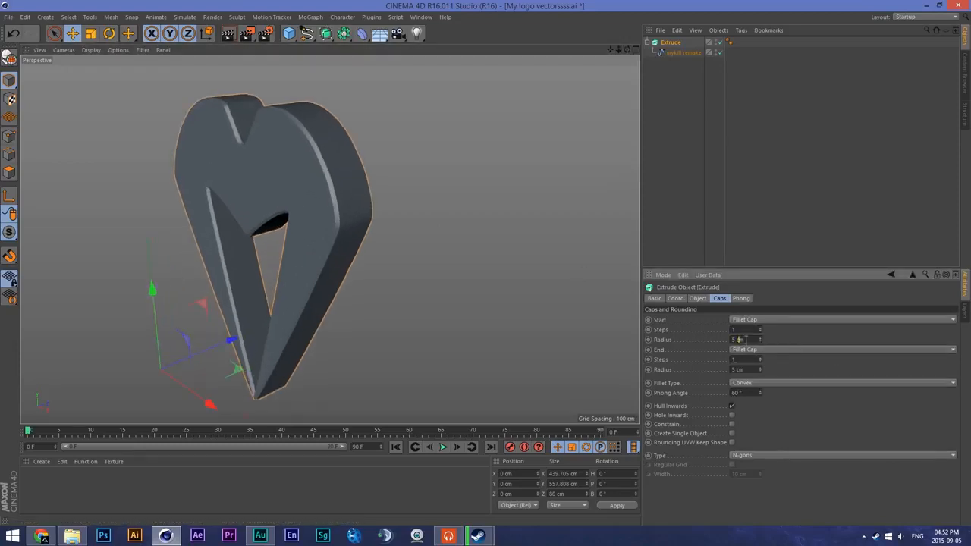
scroll(745, 339, down, 2)
scroll(745, 340, up, 2)
scroll(746, 340, down, 1)
scroll(746, 340, up, 1)
scroll(747, 369, down, 1)
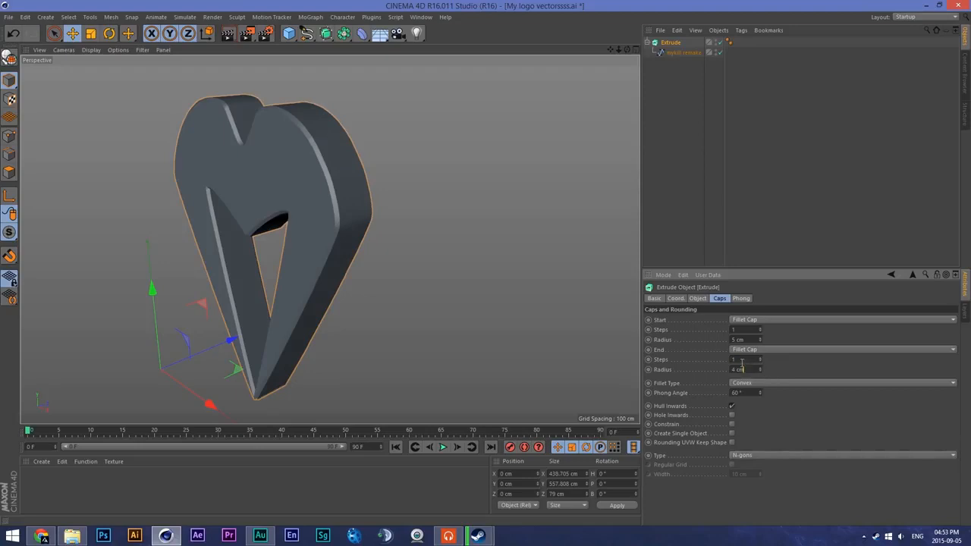
click(688, 53)
click(681, 44)
click(691, 54)
click(686, 43)
click(691, 53)
click(689, 46)
click(690, 55)
click(685, 46)
click(679, 53)
click(675, 43)
- Collapse and duplicate the Extrude object, and set the original's start cap radius to 4 cm
click(647, 42)
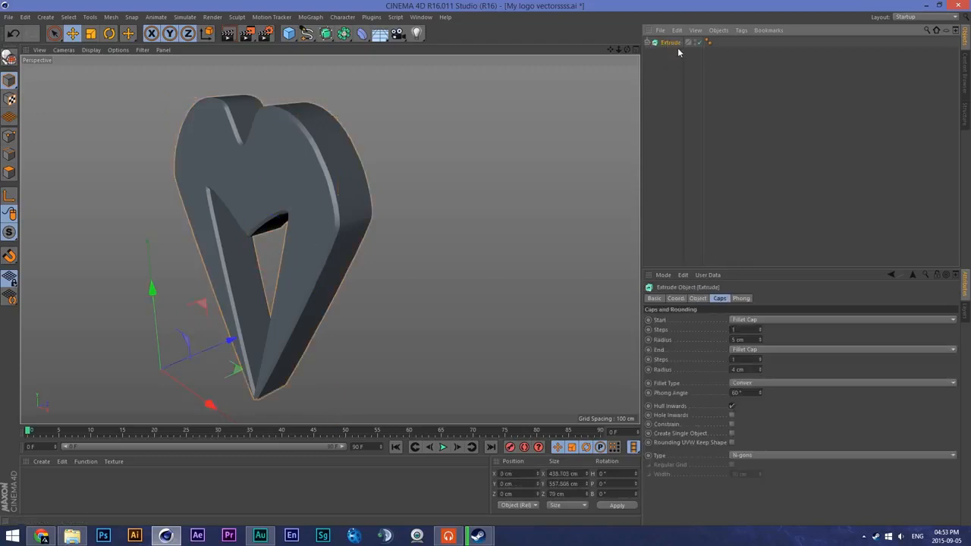
ctrl+drag(678, 46, 679, 97)
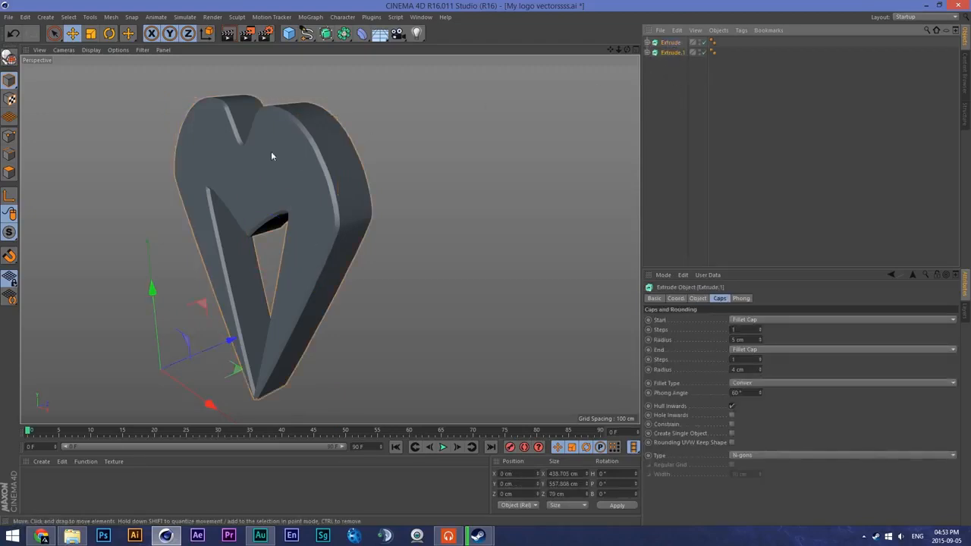
click(741, 339)
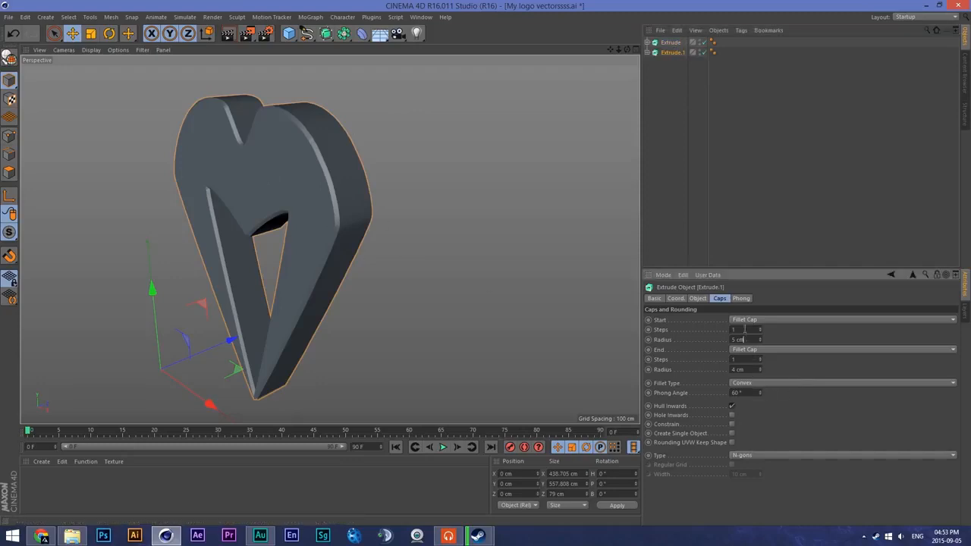
click(670, 42)
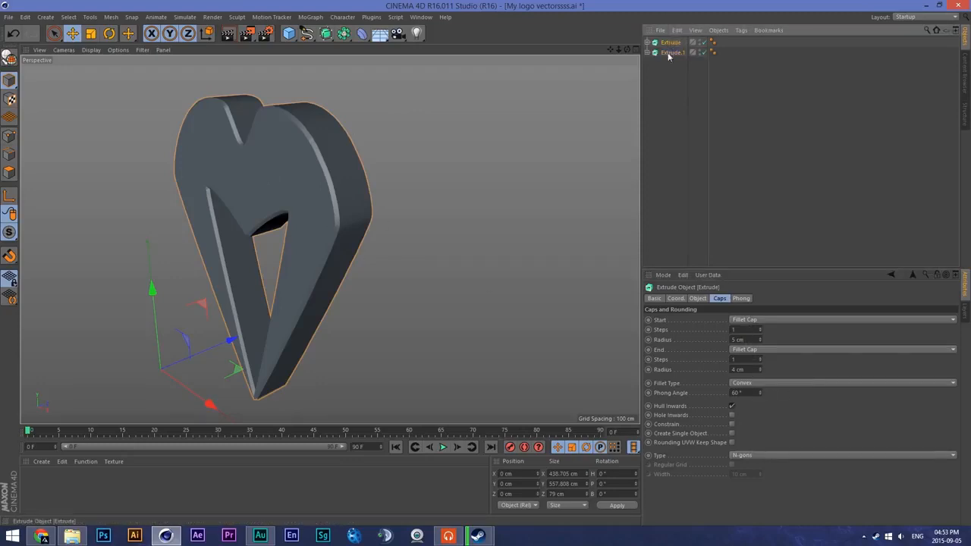
click(671, 53)
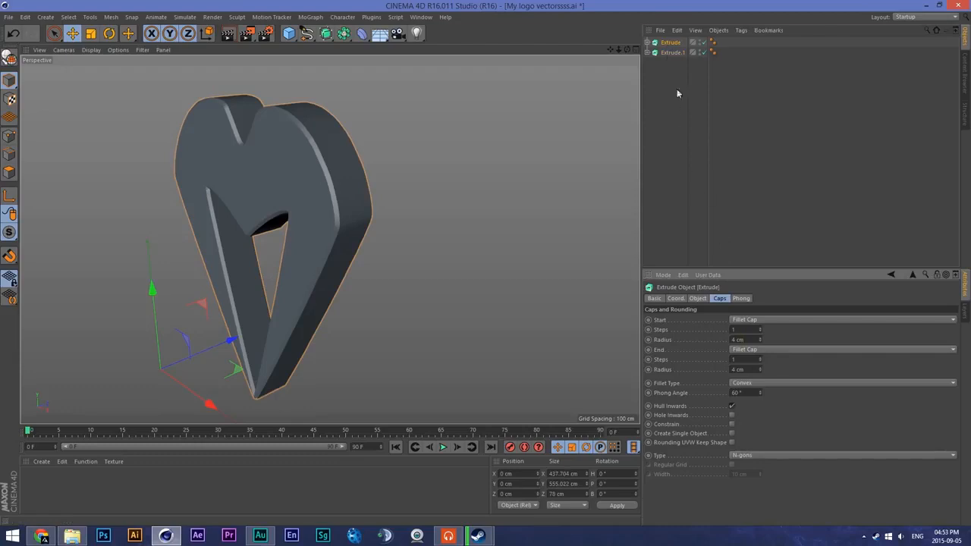
- Set the duplicate Extrude's start and end cap fillet radii to 15 cm
click(749, 340)
scroll(748, 339, up, 8)
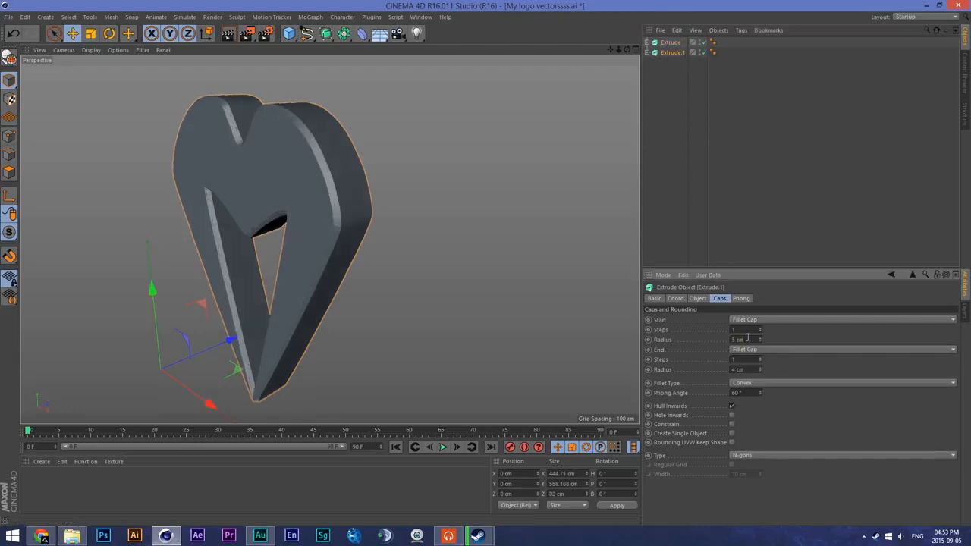
scroll(748, 339, up, 2)
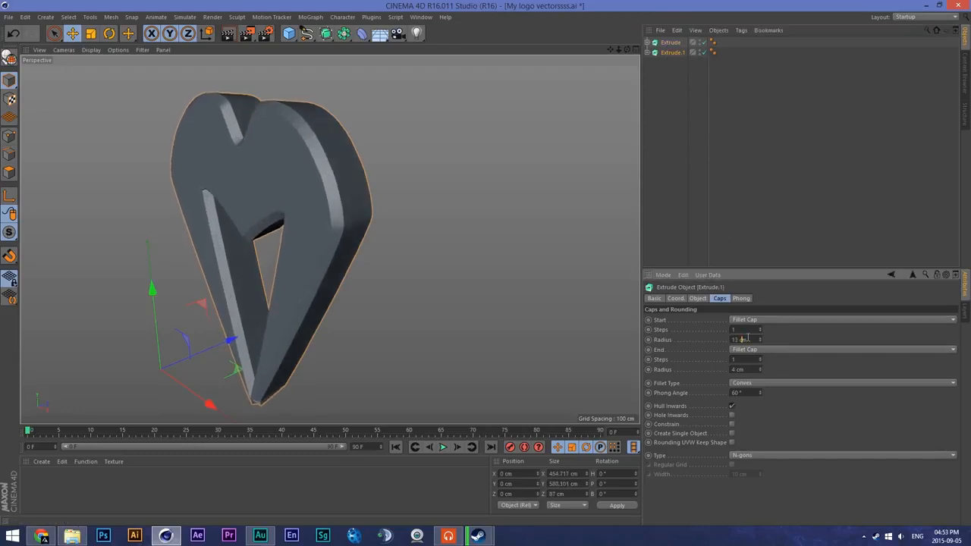
scroll(750, 370, up, 11)
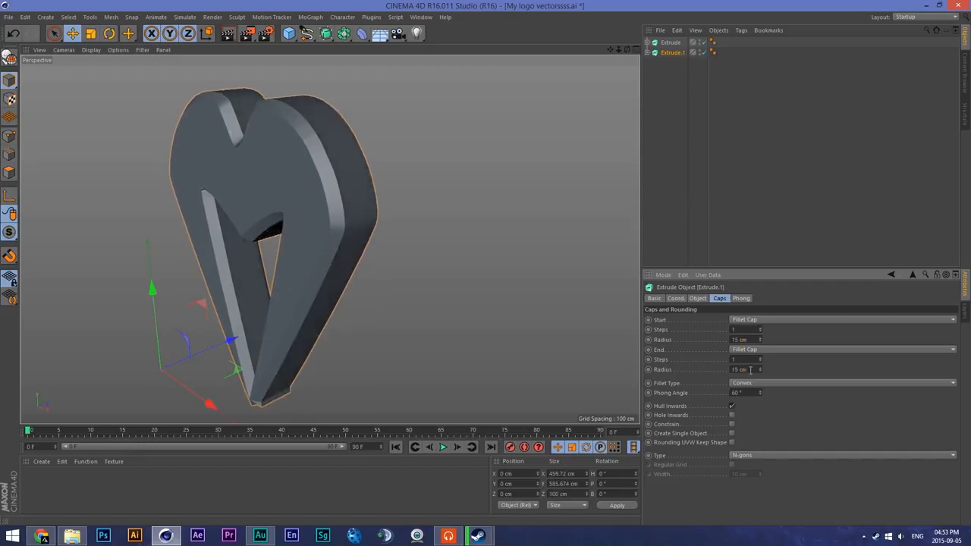
- Set the duplicate Extrude's Z movement to 30 cm and shift the object about 20.5 cm along the Z axis
click(697, 298)
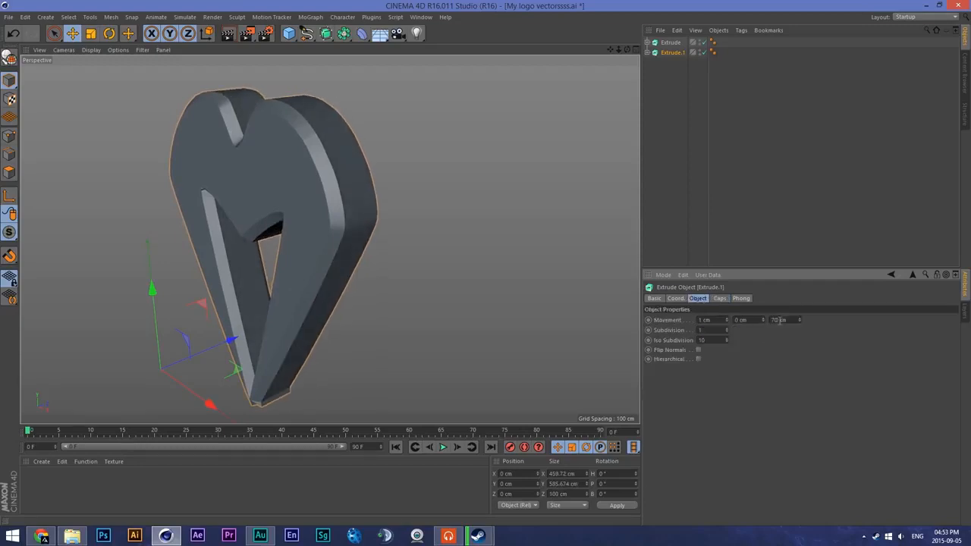
key(Return)
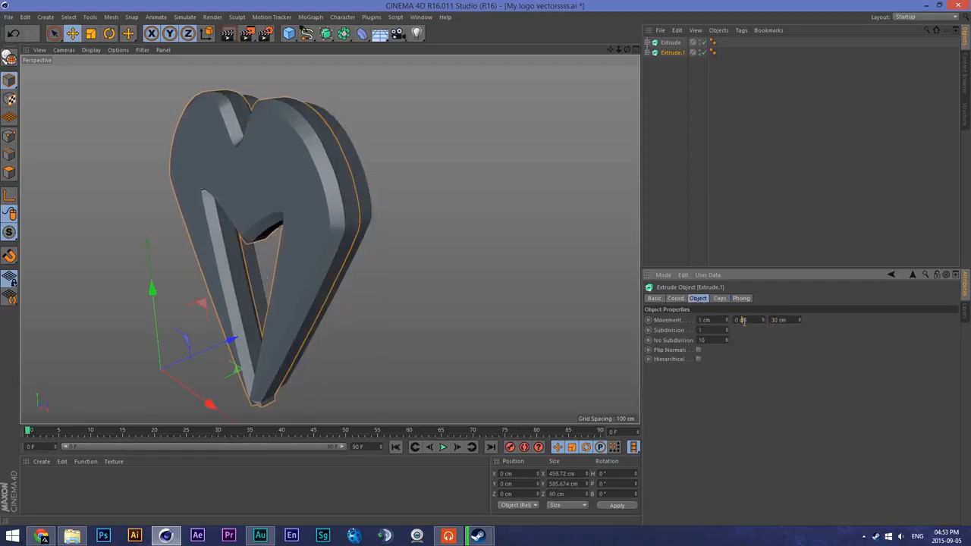
click(301, 154)
drag(239, 327, 244, 326)
click(741, 298)
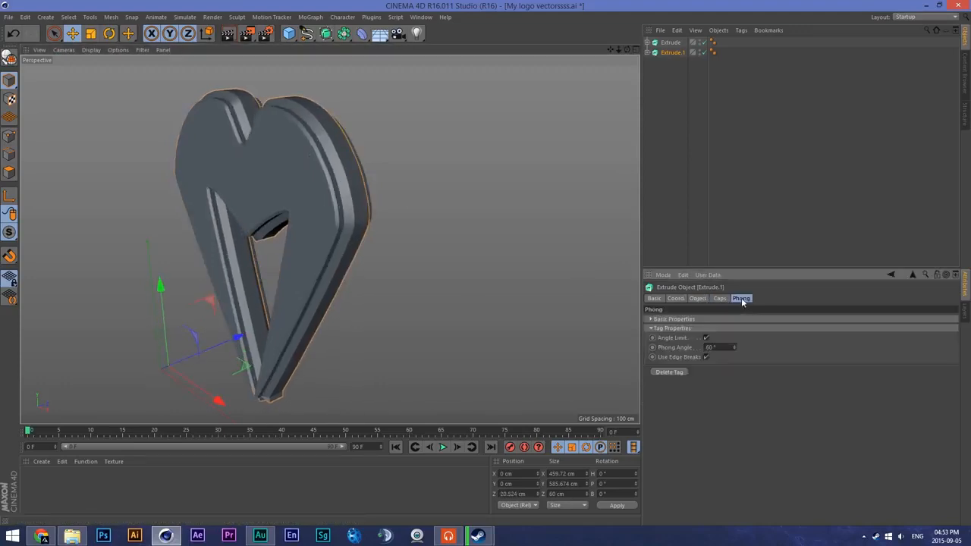
- Set the duplicate Extrude's fillet radii to 10 cm for the start cap and 9 cm for the end cap
click(719, 299)
drag(743, 339, 745, 377)
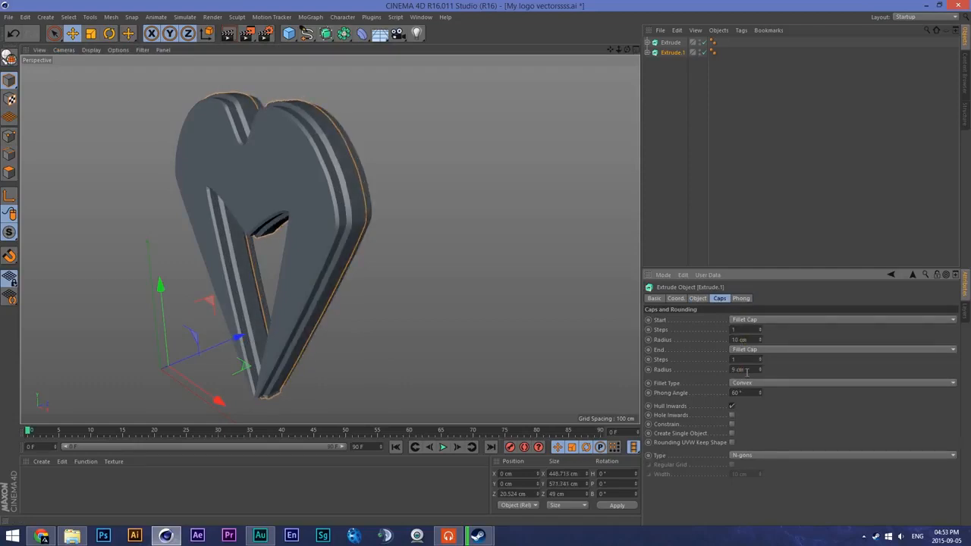
drag(627, 49, 534, 51)
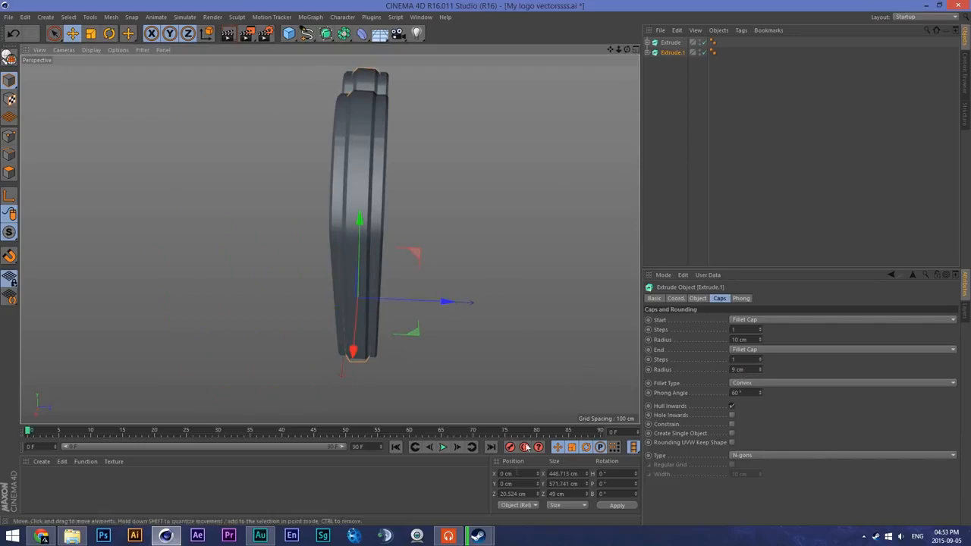
- Reset the duplicate Extrude's Z position to 0 cm and shift it to about 21.2 cm along the Z axis
click(667, 45)
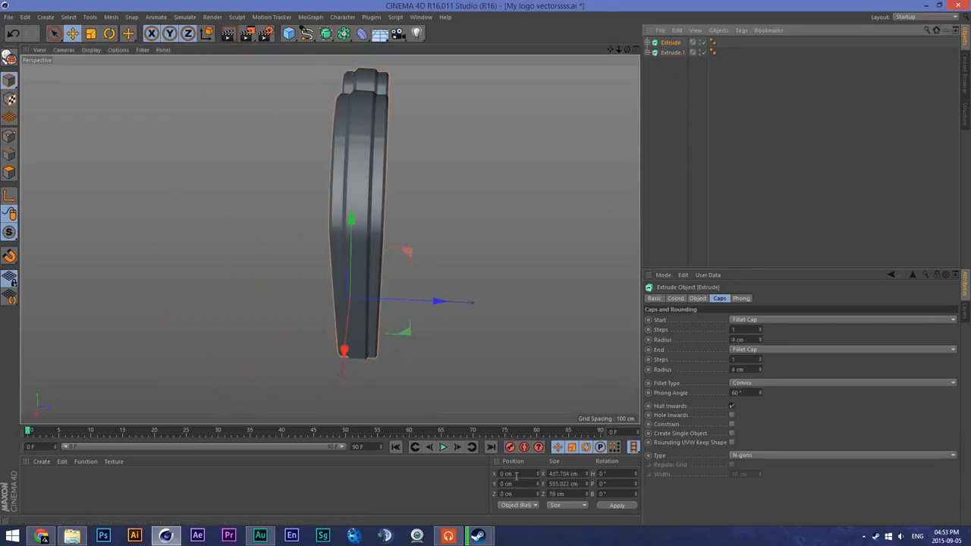
click(508, 473)
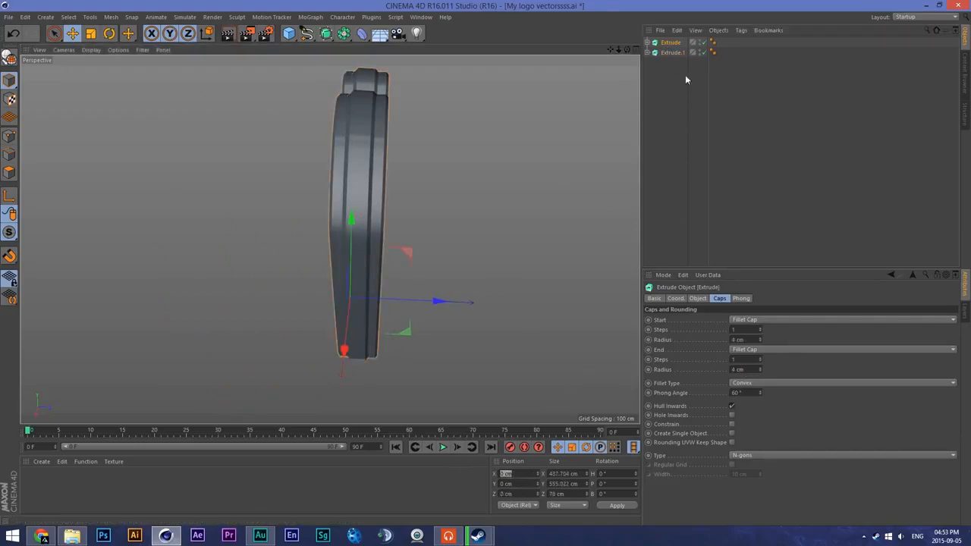
click(671, 52)
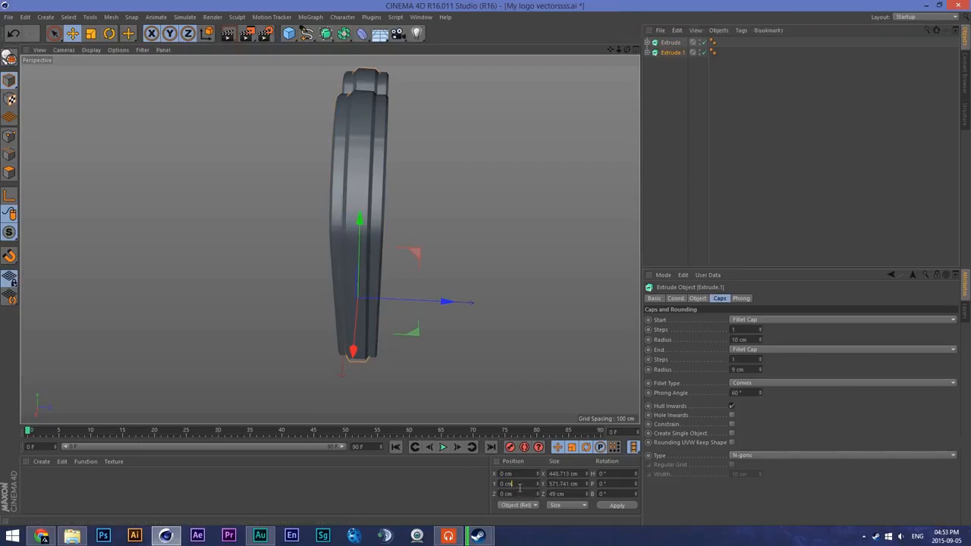
click(462, 296)
click(350, 196)
double_click(526, 494)
text(0)
key(Return)
drag(447, 302, 438, 304)
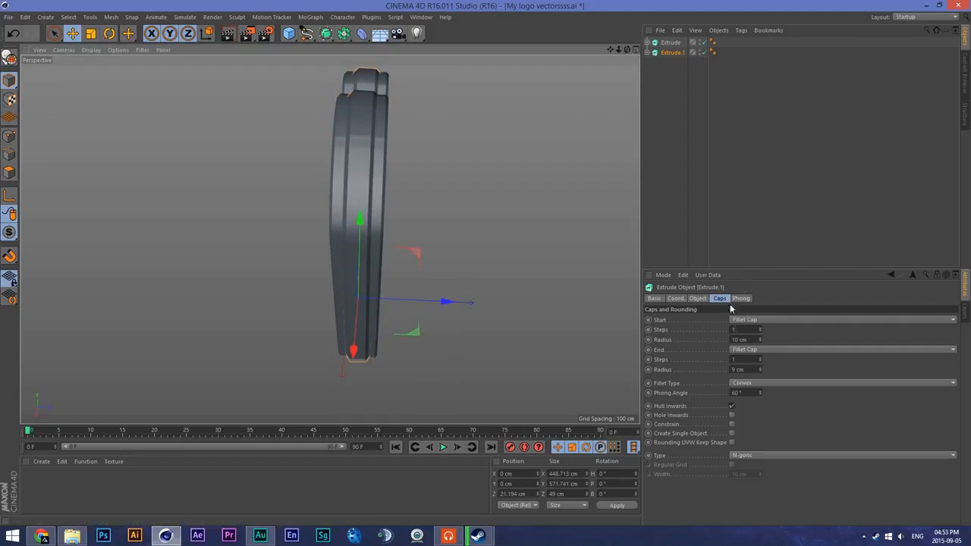
- Try Z movements of 40 cm and 50 cm on the duplicate Extrude, shifting it to about 9.3 cm along Z
click(697, 298)
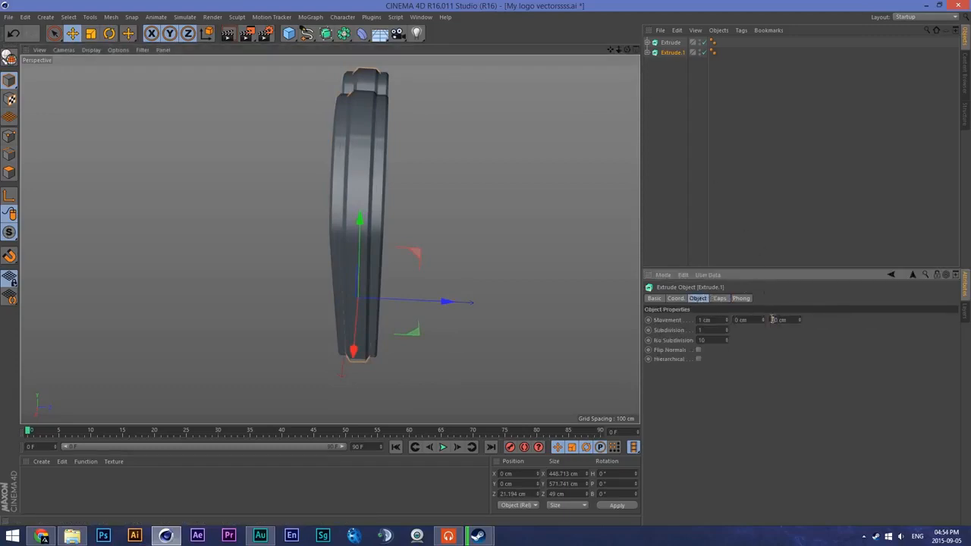
text(4)
key(Return)
drag(448, 303, 445, 303)
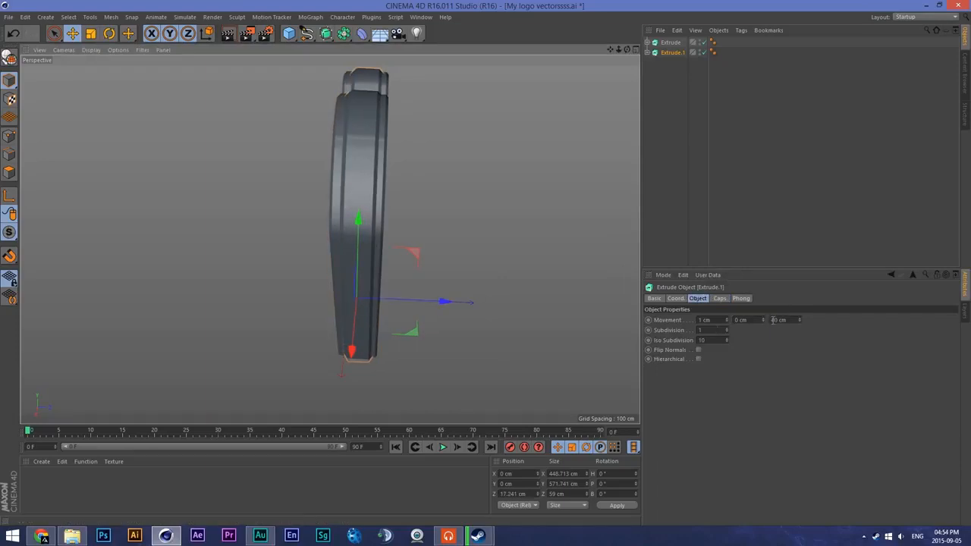
key(Return)
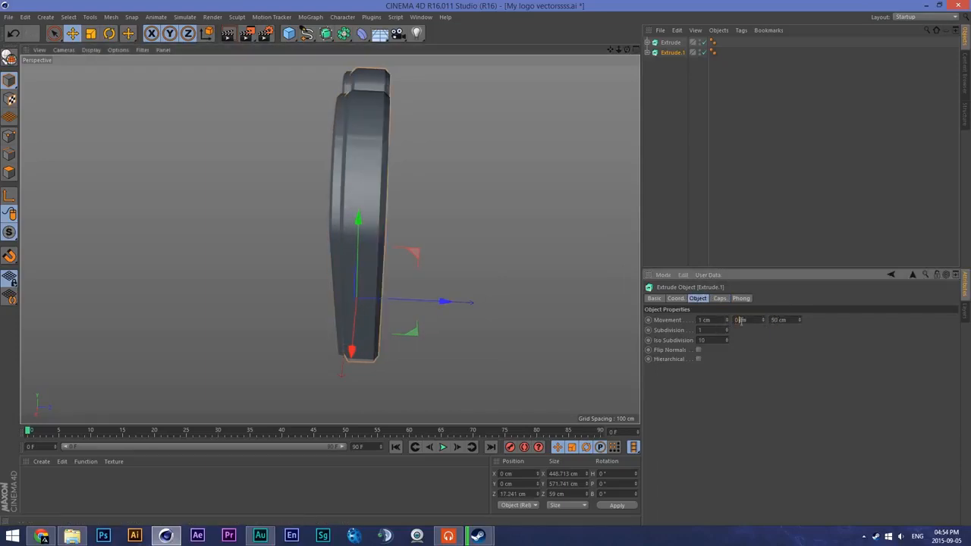
drag(445, 301, 445, 306)
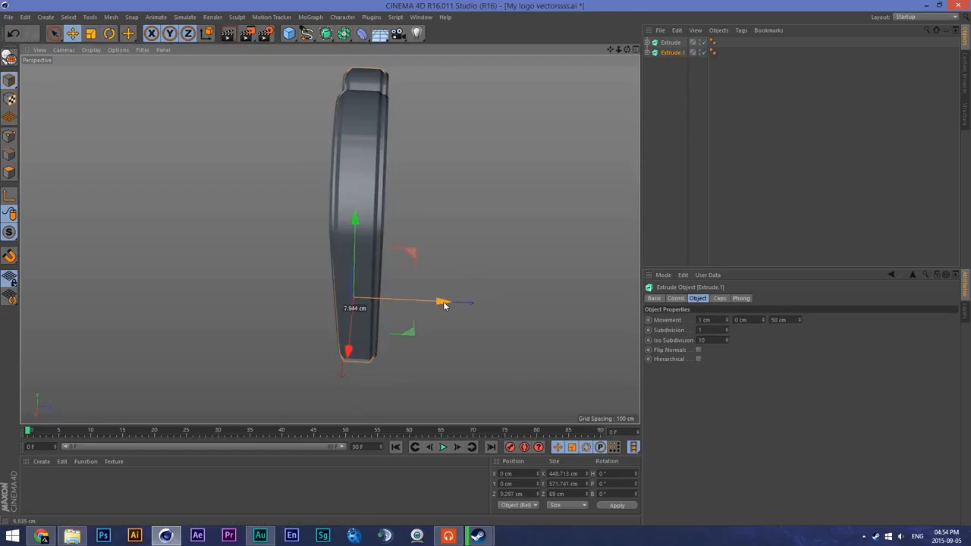
- Set the duplicate Extrude's Z movement to 45 cm and recentre it along the Z axis around the original
text(45)
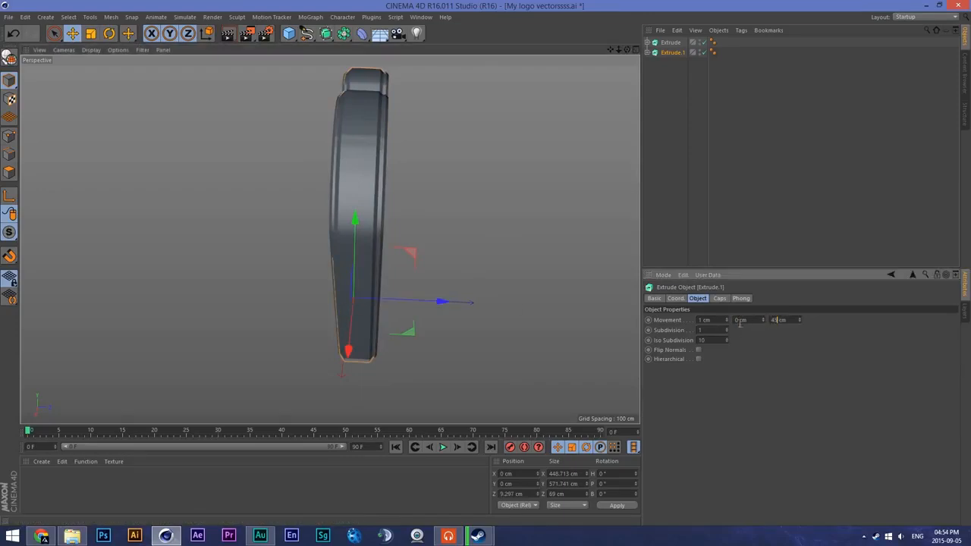
key(Return)
drag(440, 302, 444, 301)
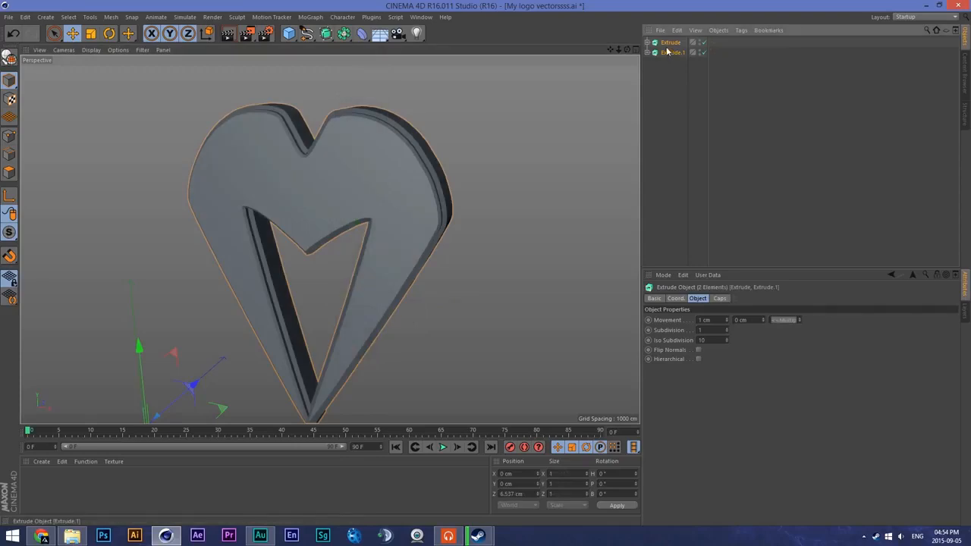
- Group the original and duplicate Extrude objects under one null
click(667, 50)
click(675, 111)
click(674, 43)
shift+click(674, 54)
right_click(674, 52)
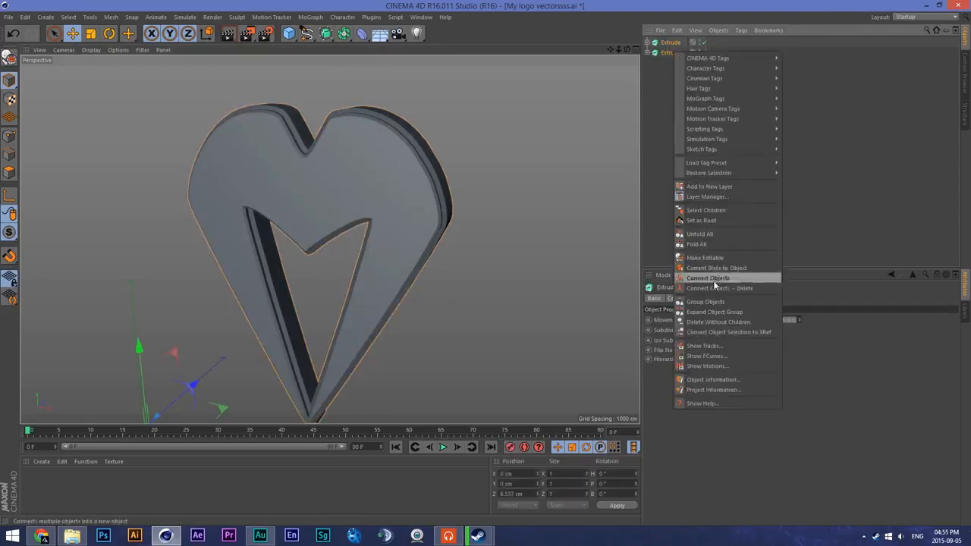
click(713, 302)
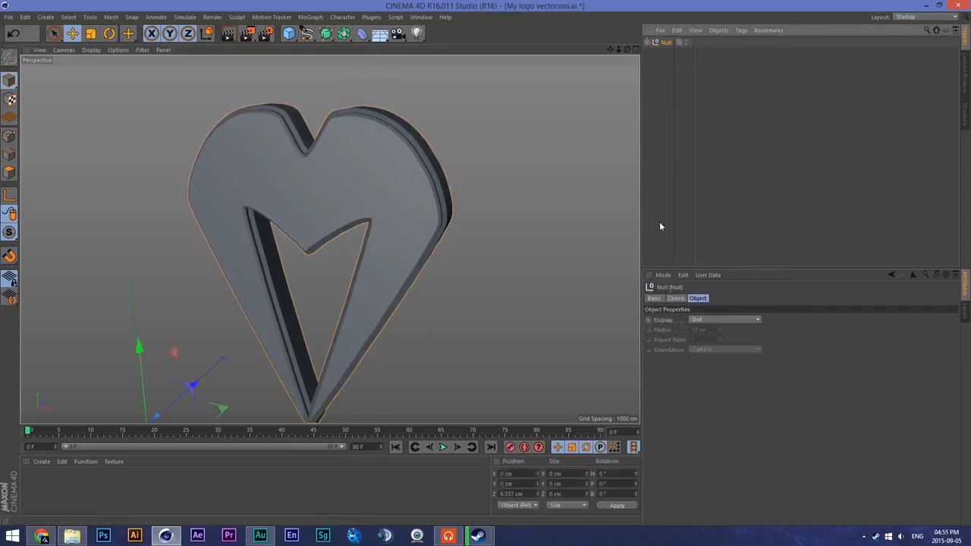
- Rename the new null as Mykill Logo
double_click(665, 43)
text(s)
text(y log)
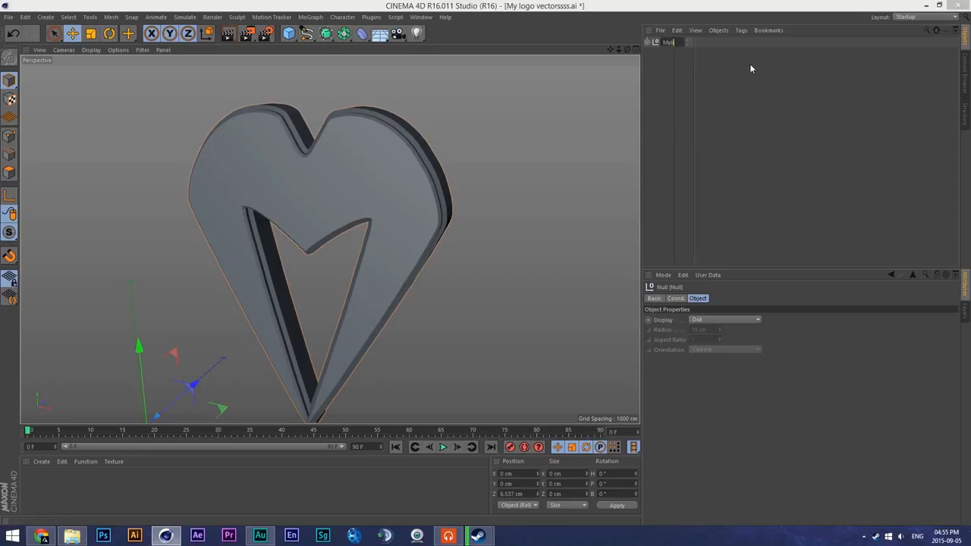
text( Logo)
key(Return)
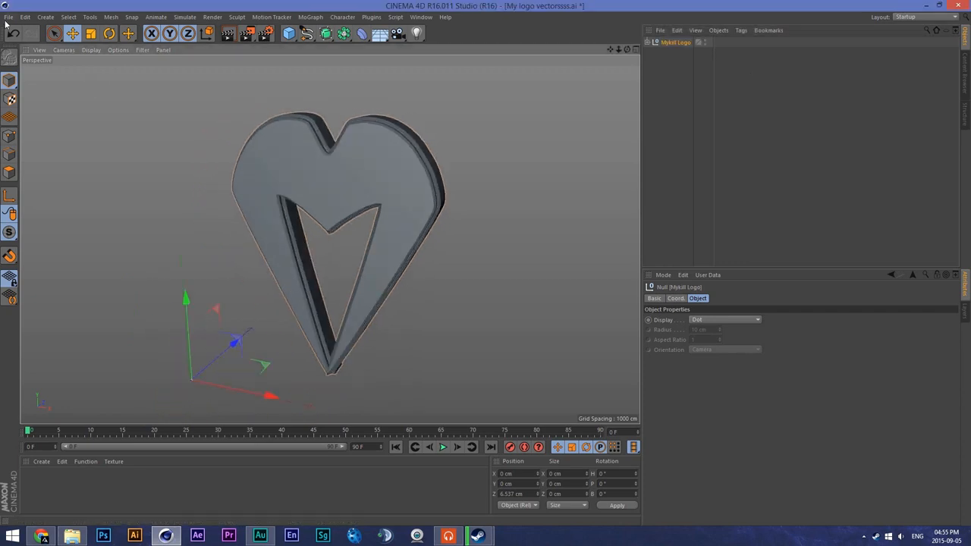
- Save the project to the Desktop as My logo vectorssss.c4d
click(8, 17)
click(24, 110)
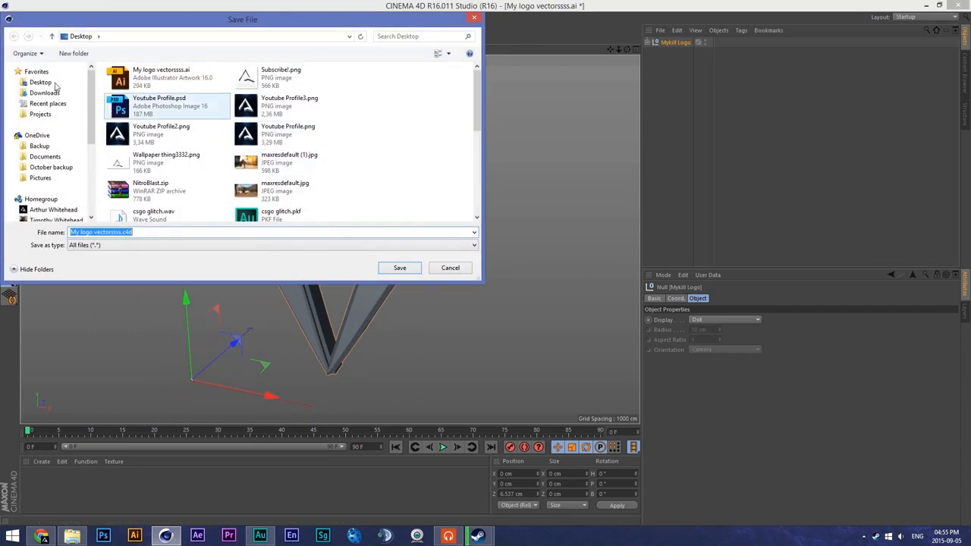
click(401, 269)
- Create a new material and set its colour to pure white (RGB 255, 255, 255)
alt+middle_drag(362, 238, 327, 239)
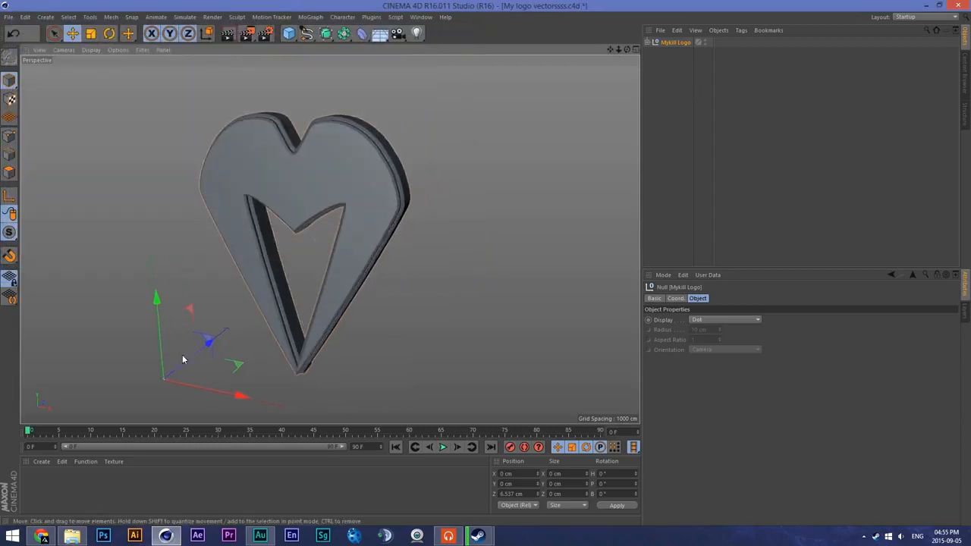
double_click(57, 483)
double_click(31, 480)
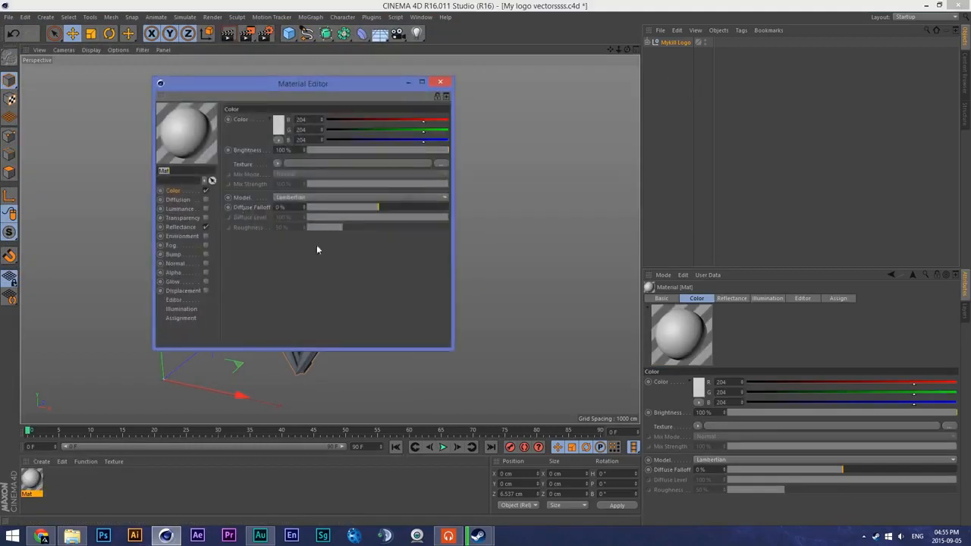
click(278, 125)
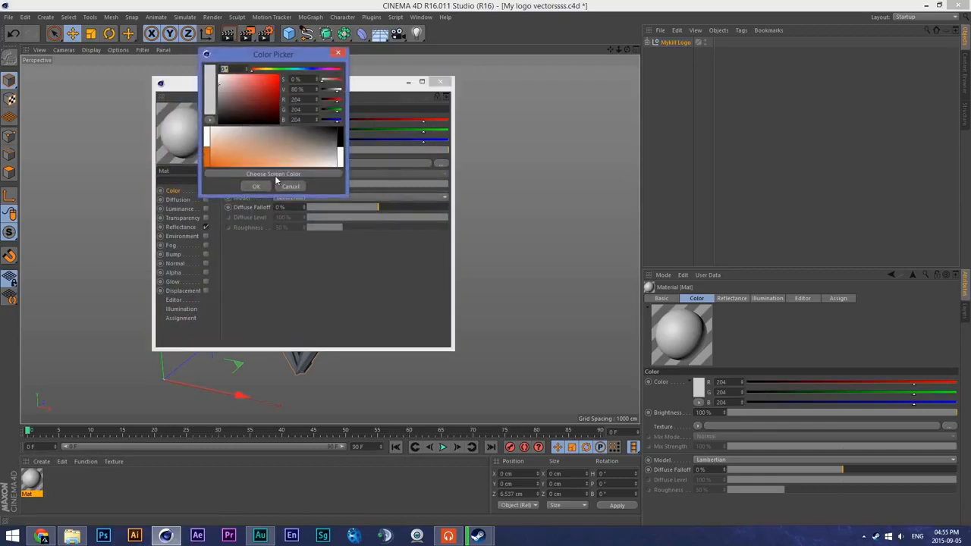
click(220, 75)
click(256, 186)
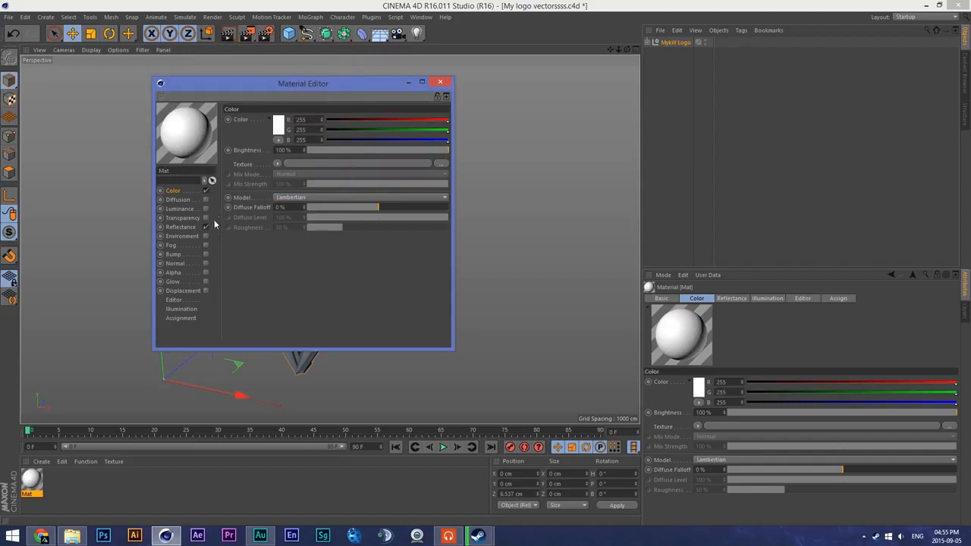
- Add a Reflection (Legacy) layer to the white material's reflectance and set its layer colour brightness to 80%
click(182, 226)
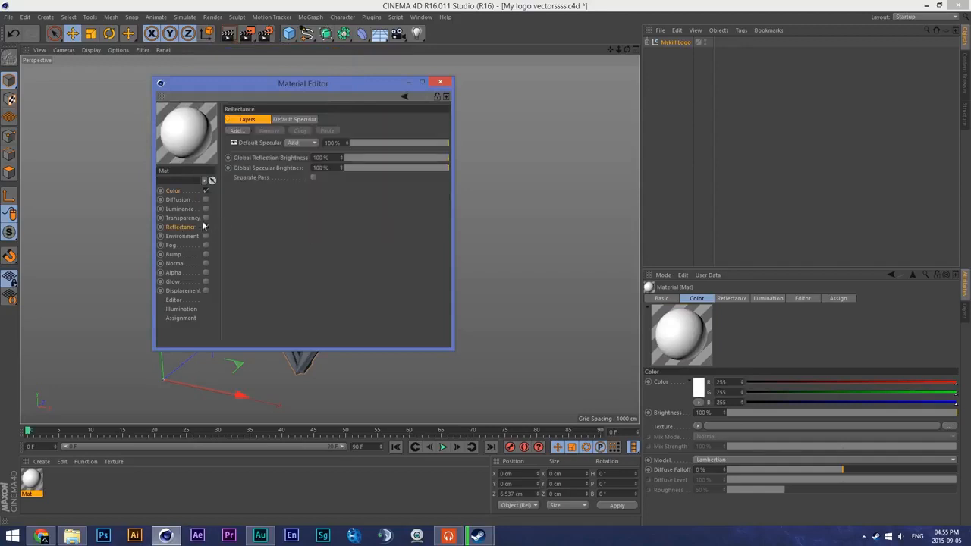
click(235, 131)
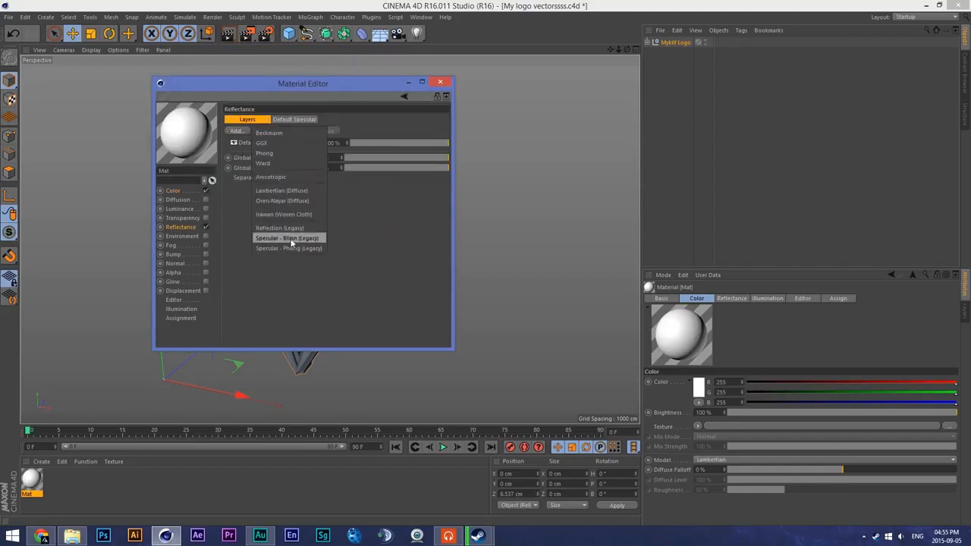
click(235, 131)
click(236, 132)
click(276, 228)
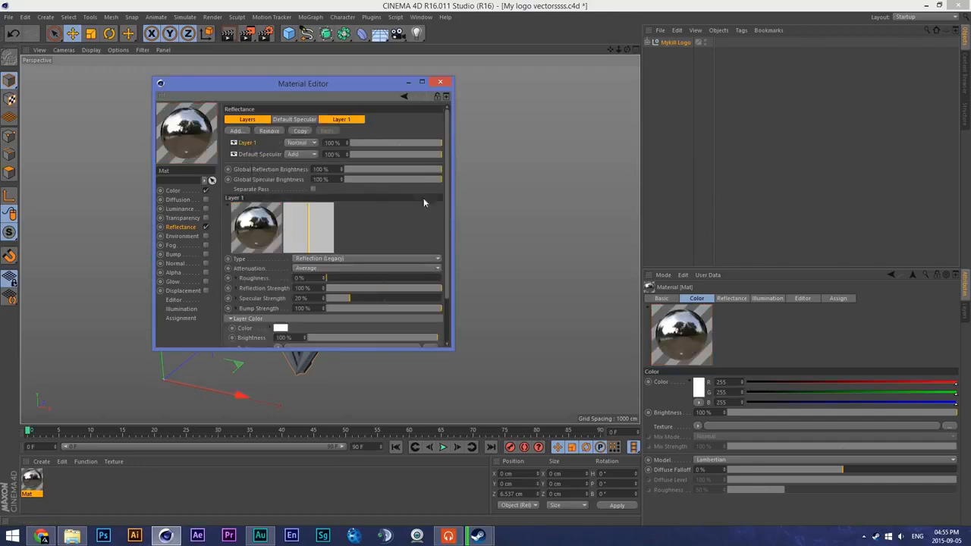
scroll(441, 277, down, 3)
scroll(441, 271, up, 2)
drag(415, 323, 413, 323)
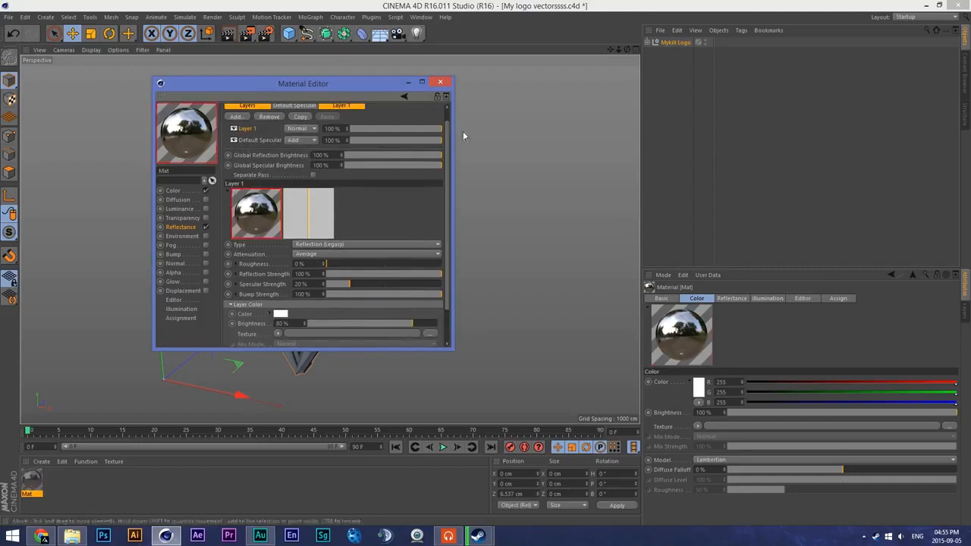
click(440, 81)
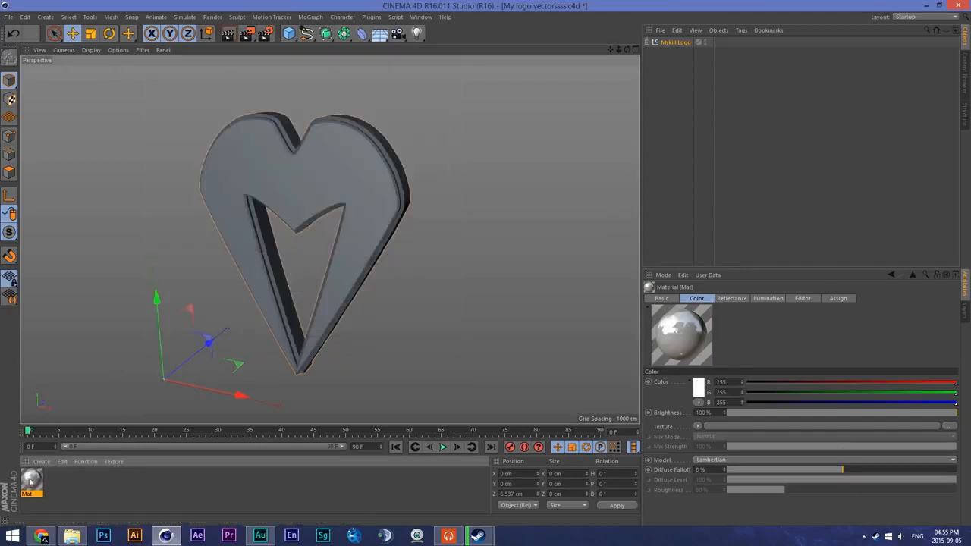
- Load the white logo and blue outline materials from the user material presets, including Outline.1
click(41, 461)
mouse_move(75, 391)
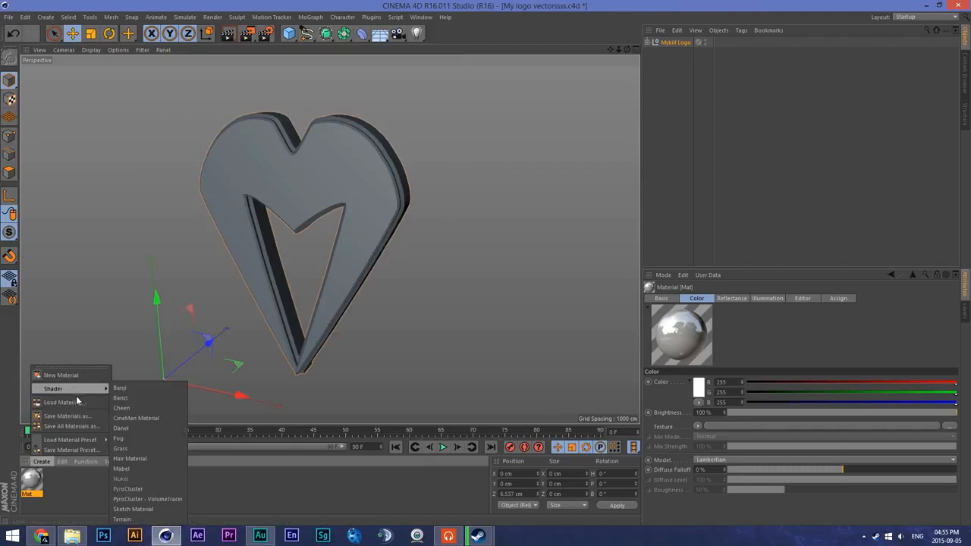
mouse_move(156, 442)
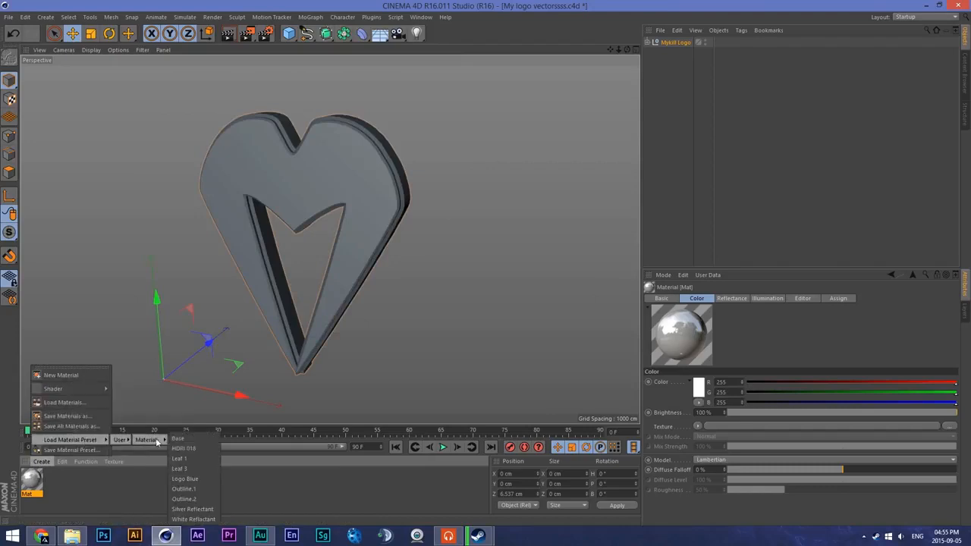
click(202, 490)
click(41, 462)
mouse_move(98, 437)
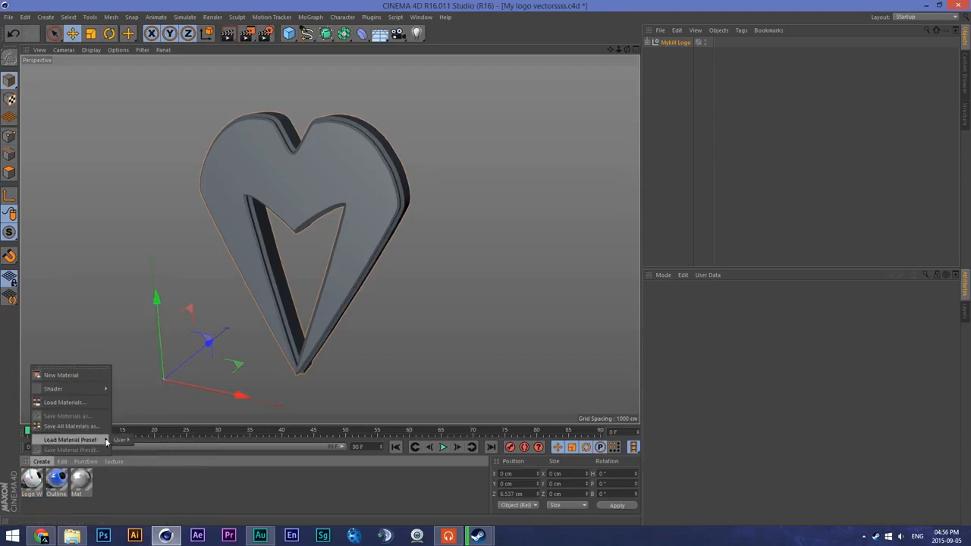
mouse_move(152, 440)
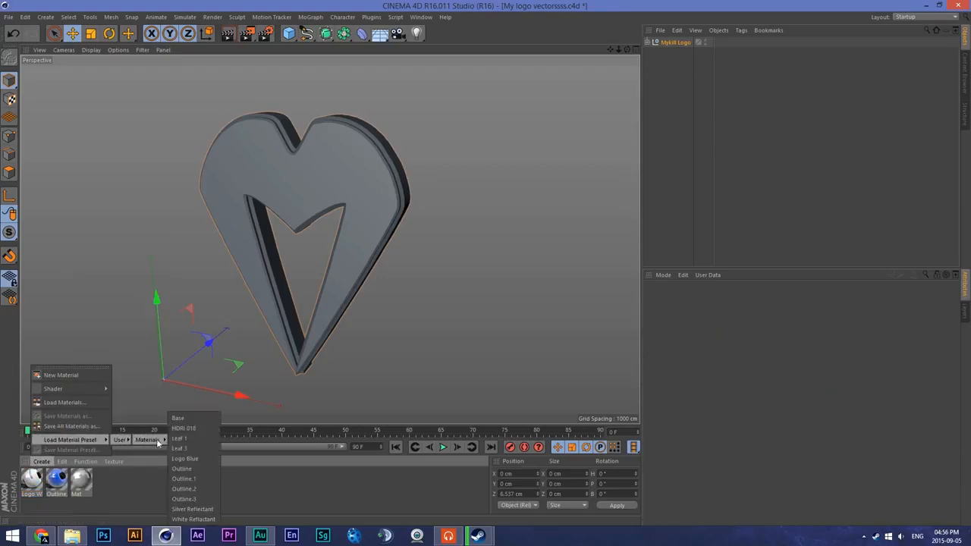
click(197, 479)
- Load the Outline.2 and Outline.3 user material presets
click(41, 461)
mouse_move(106, 440)
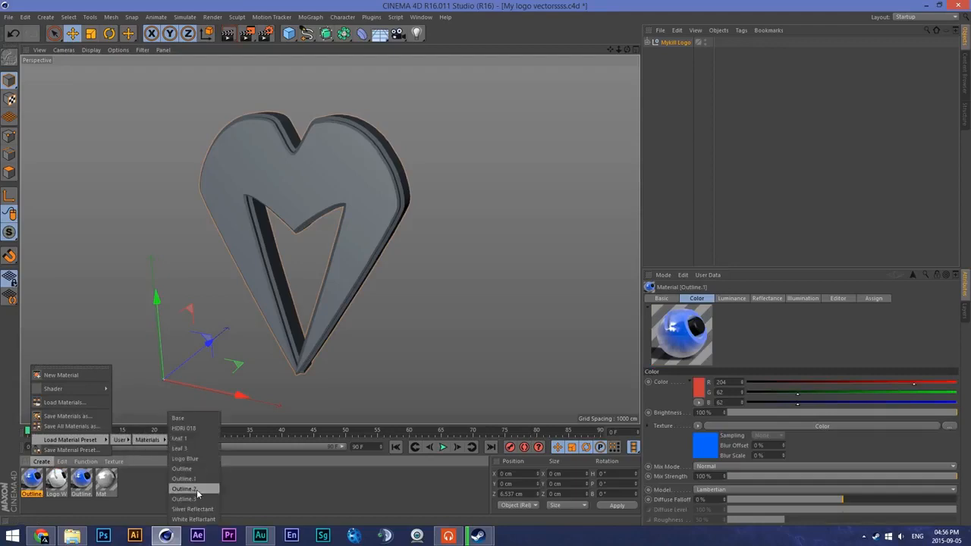
click(196, 493)
click(41, 461)
mouse_move(76, 440)
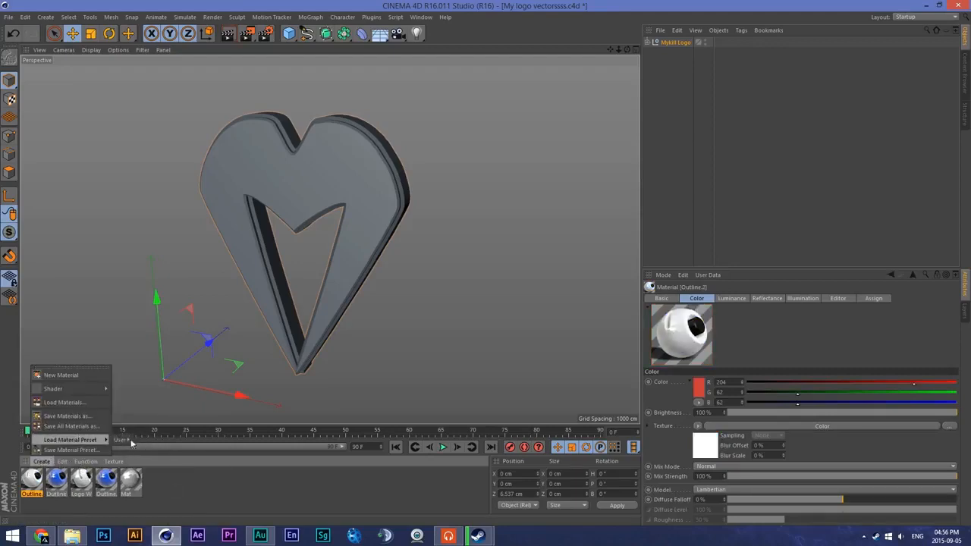
mouse_move(119, 440)
mouse_move(157, 441)
click(196, 501)
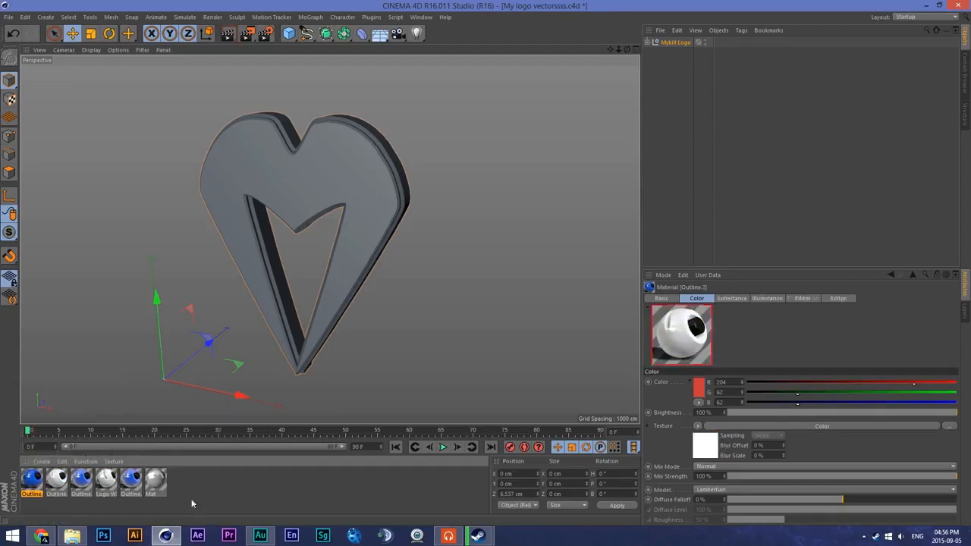
- Delete the white logo material, the two earlier blue outline materials and the plain Mat material
click(113, 488)
key(Delete)
click(114, 478)
key(Delete)
click(113, 477)
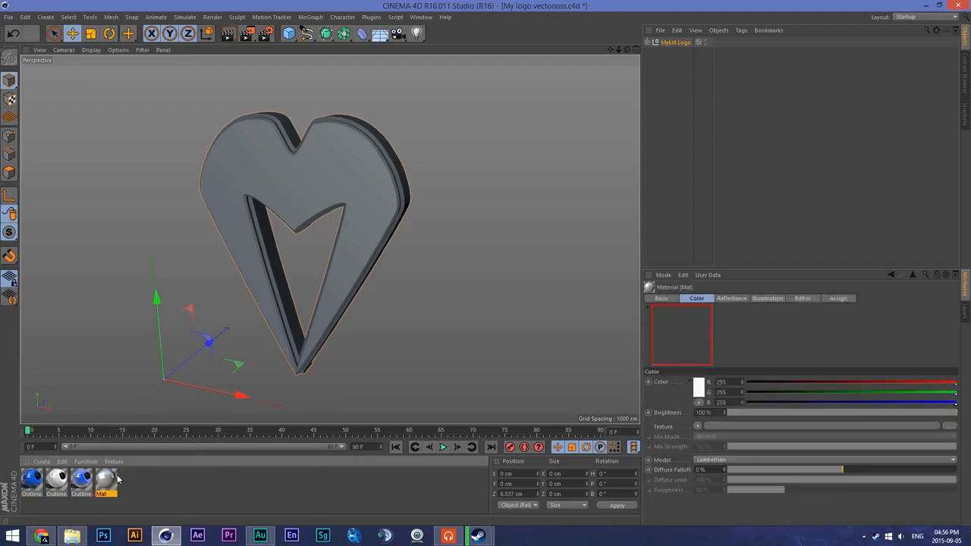
key(Delete)
click(81, 478)
key(Delete)
- Examine the colour and luminance channel settings of the white Outline.2 material
double_click(57, 478)
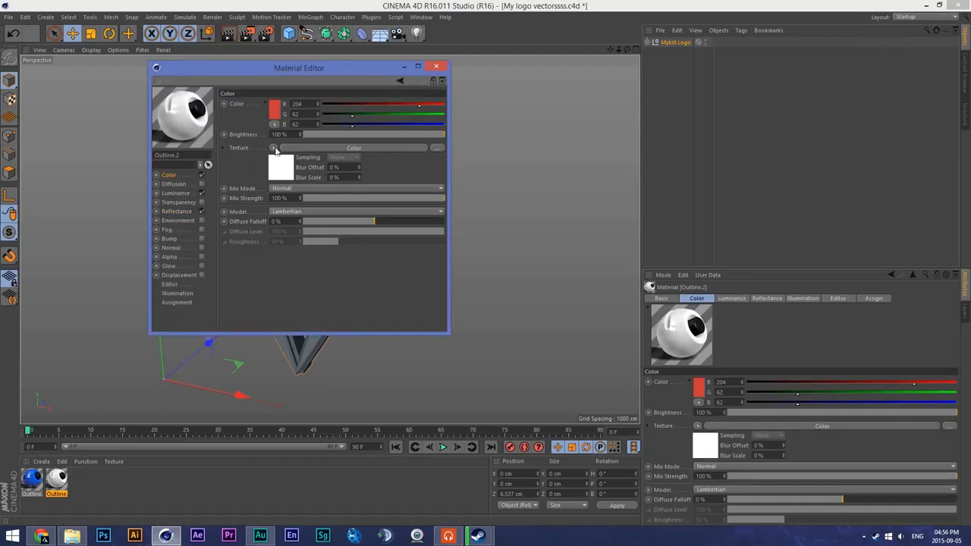
click(279, 106)
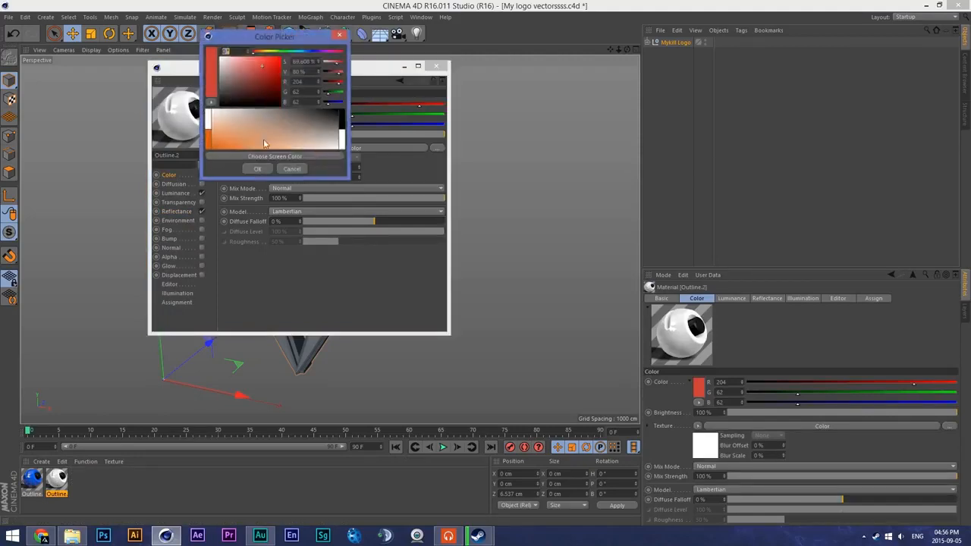
click(292, 173)
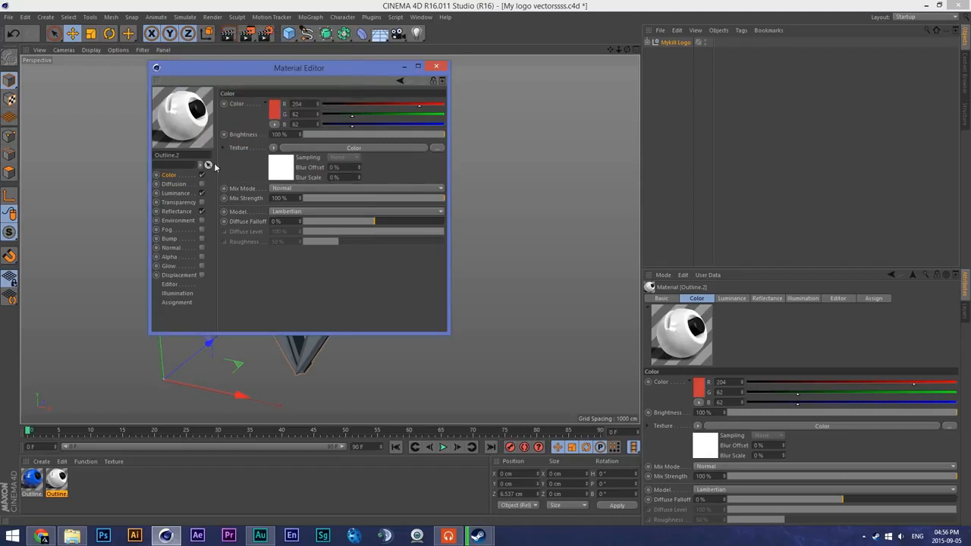
click(181, 194)
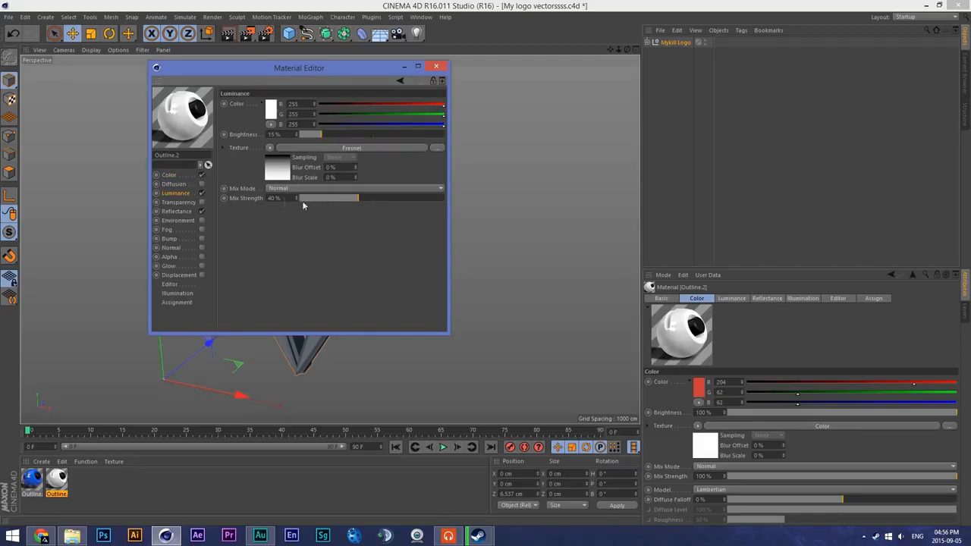
click(271, 147)
click(241, 225)
- Examine the reflectance layers, Default Reflection and Default Specular settings of the white Outline.2 material
click(174, 211)
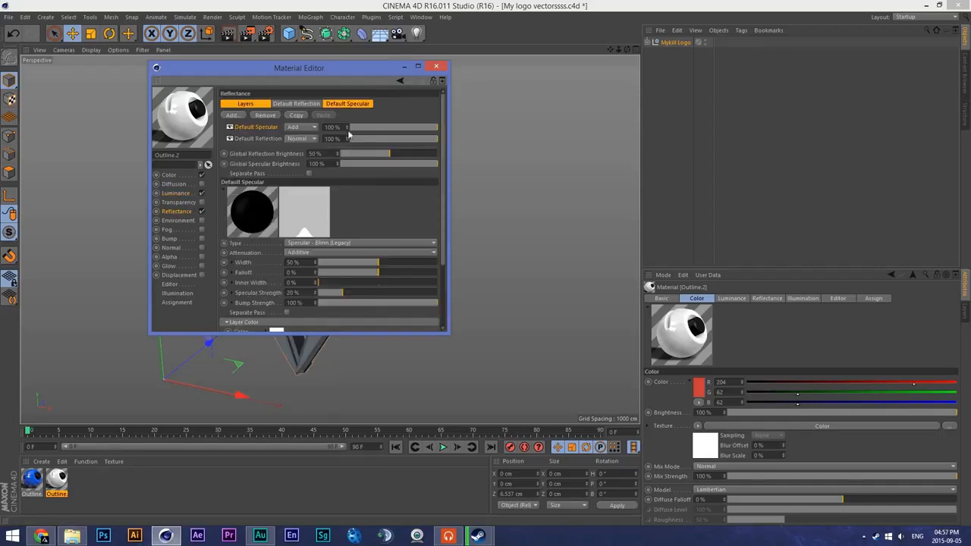
click(347, 104)
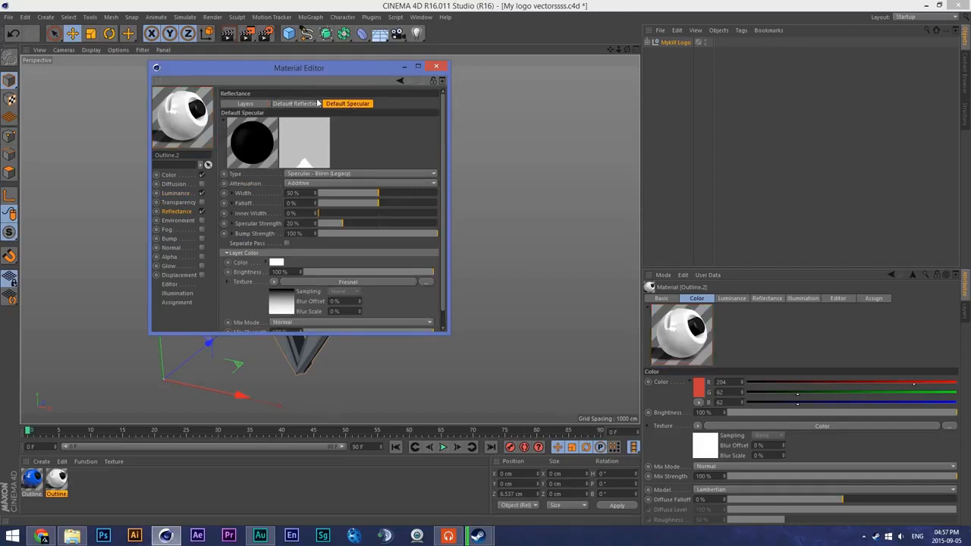
click(295, 104)
click(347, 104)
click(245, 104)
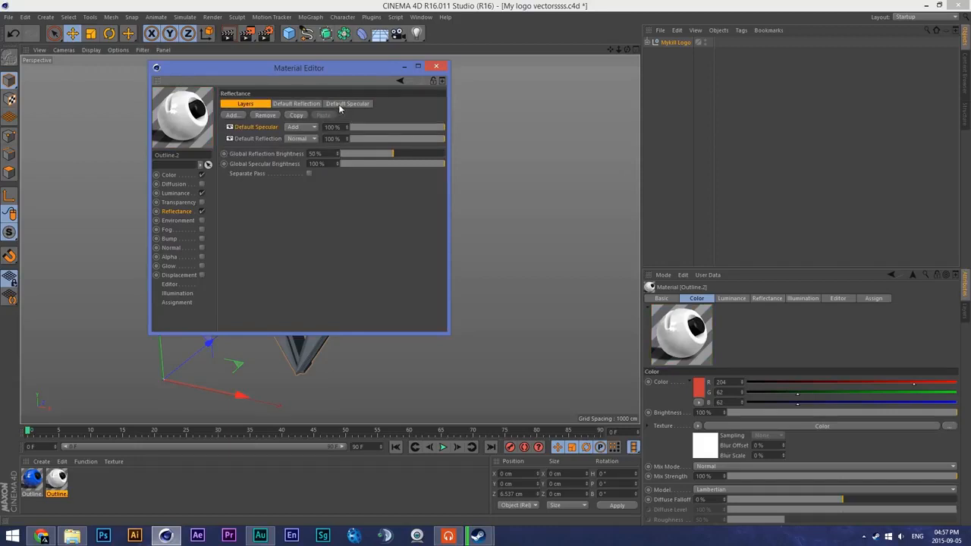
click(314, 103)
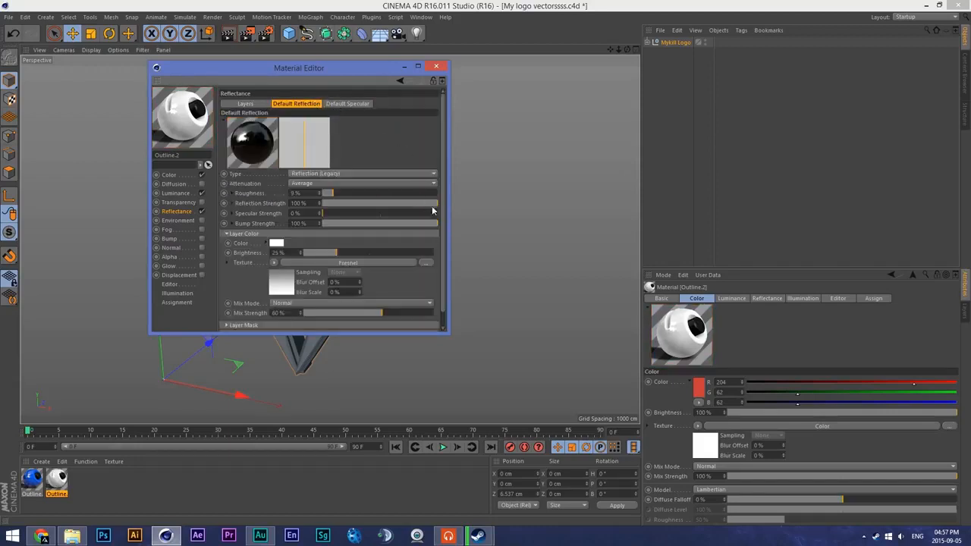
scroll(444, 239, down, 1)
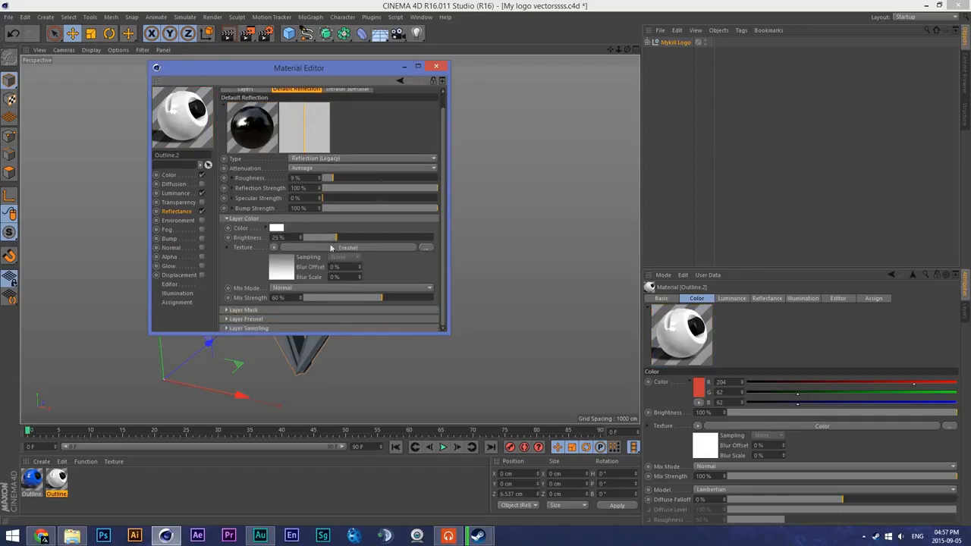
scroll(446, 178, up, 1)
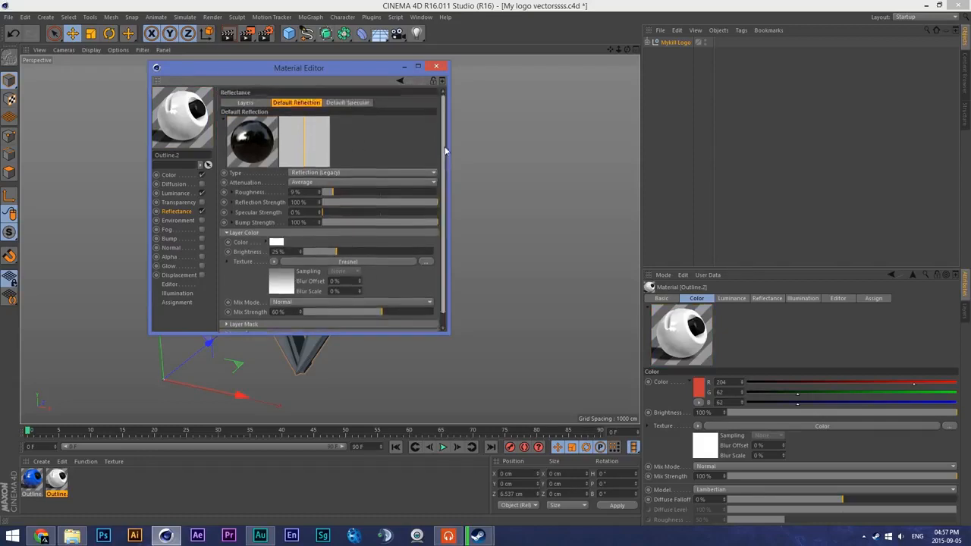
click(347, 103)
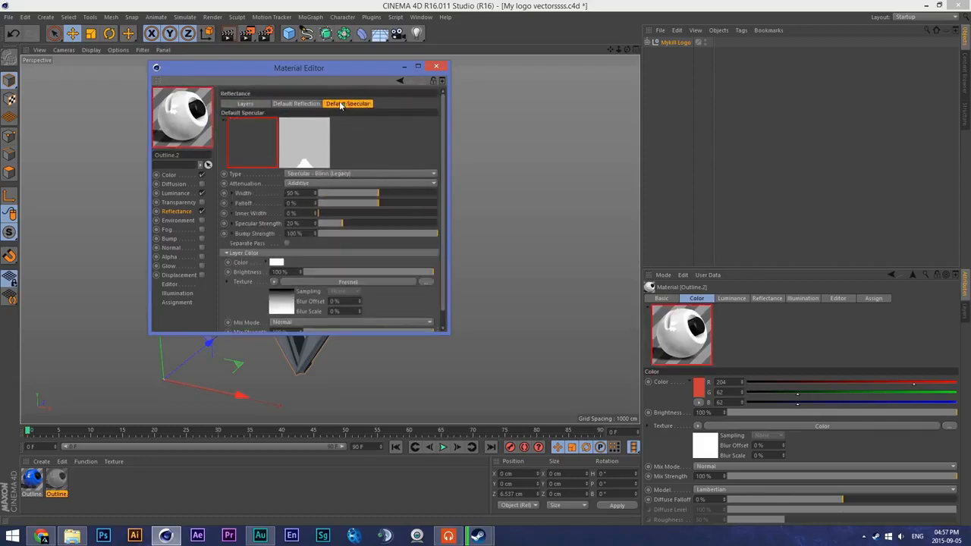
click(436, 67)
- Apply the white Outline.2 material to the logo's front layer and the blue Outline.1 material to its outline layers
mouse_move(111, 442)
mouse_down()
mouse_move(329, 212)
mouse_move(324, 183)
mouse_up()
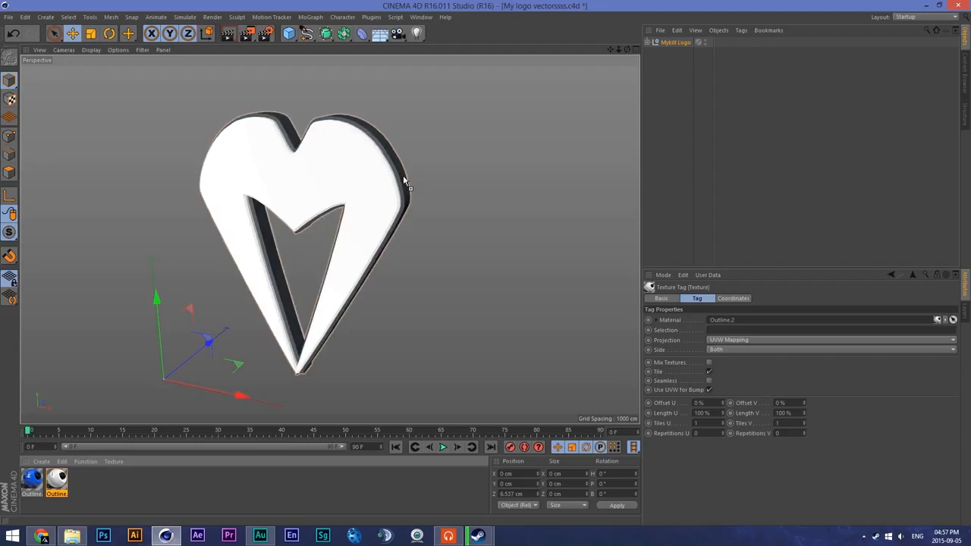
double_click(32, 480)
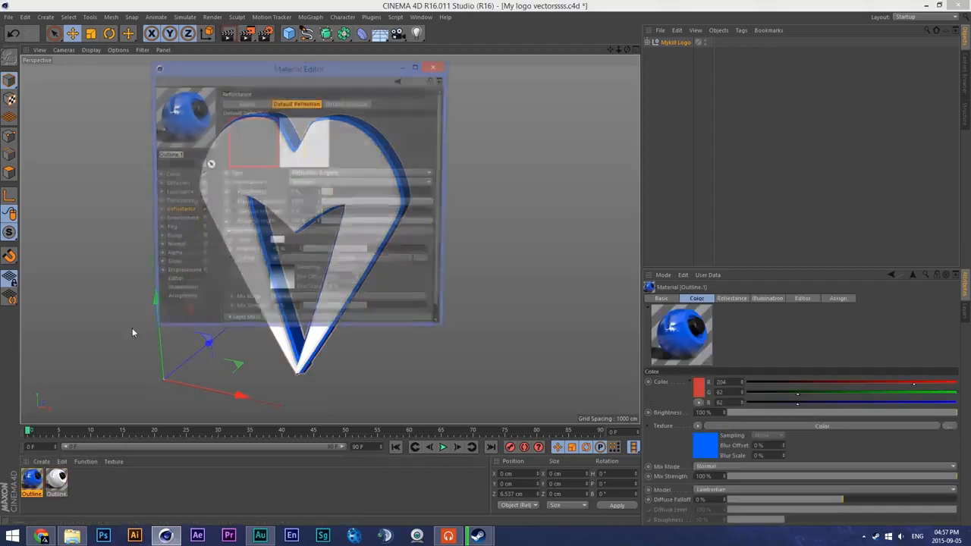
click(434, 68)
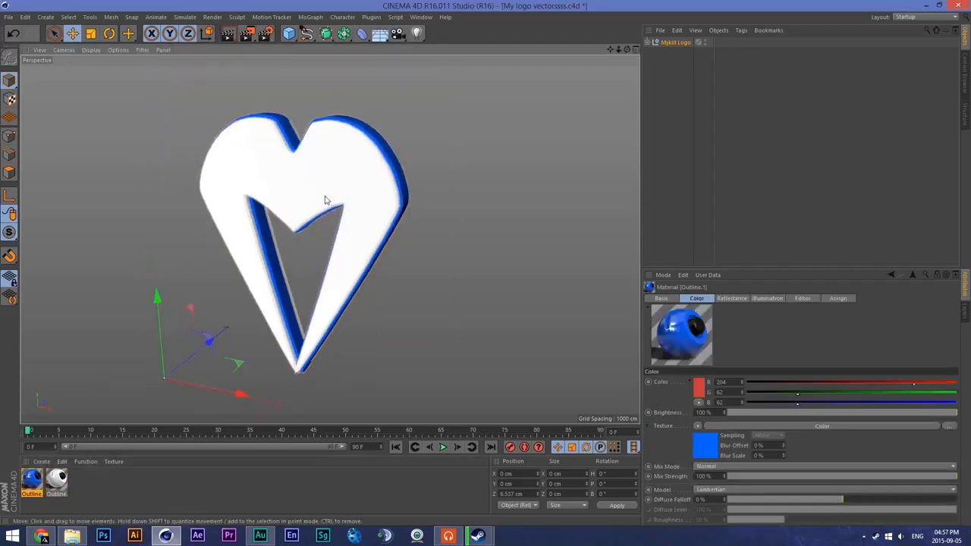
- Render a preview of the textured logo in the viewport, seen from the front
drag(627, 50, 651, 29)
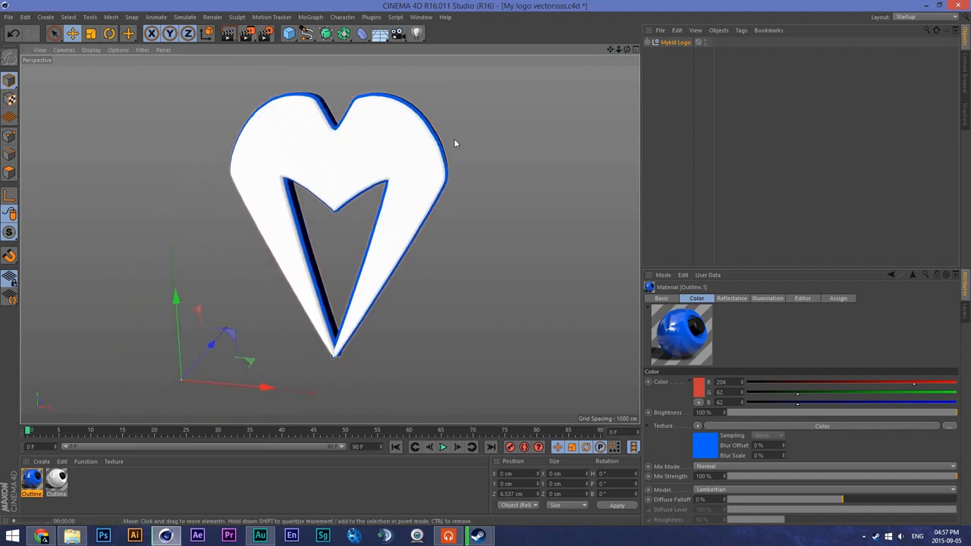
key(ctrl+r)
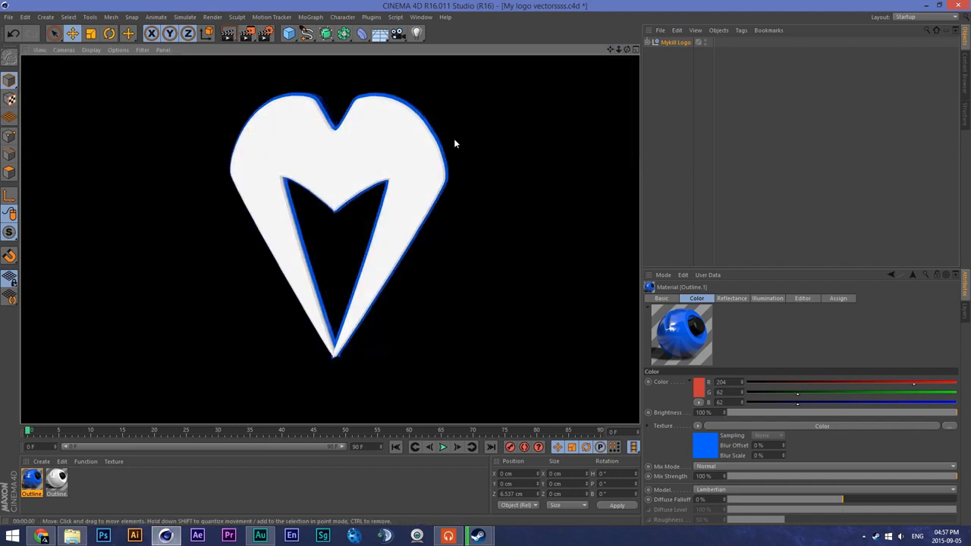
click(629, 50)
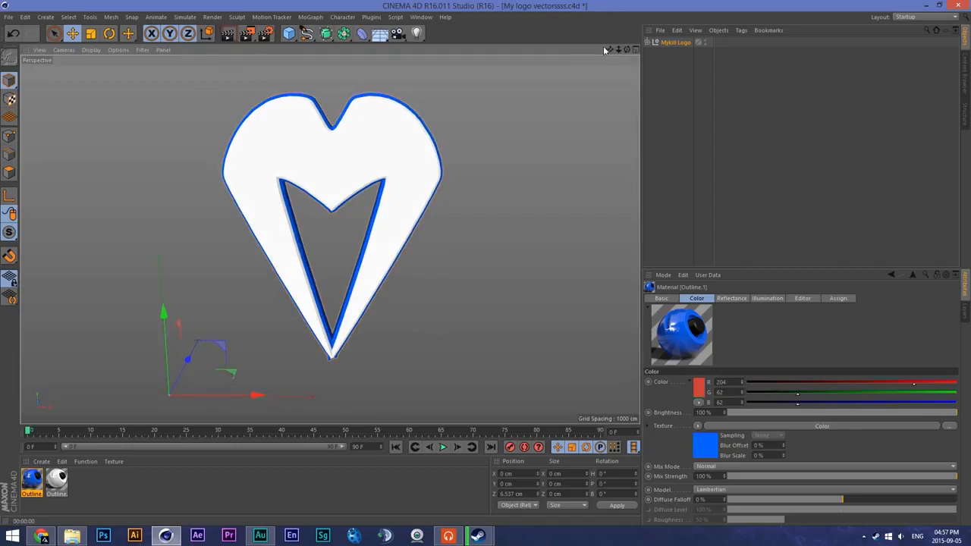
drag(608, 50, 598, 51)
- Set the render anti-aliasing to Best with a minimum level of 2x2 and a maximum level of 4x4
click(266, 33)
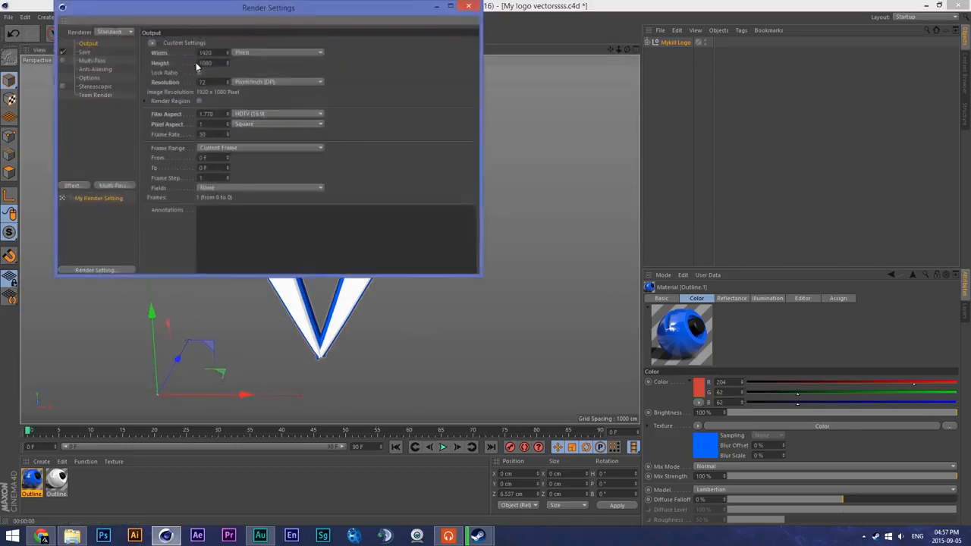
click(93, 60)
click(92, 70)
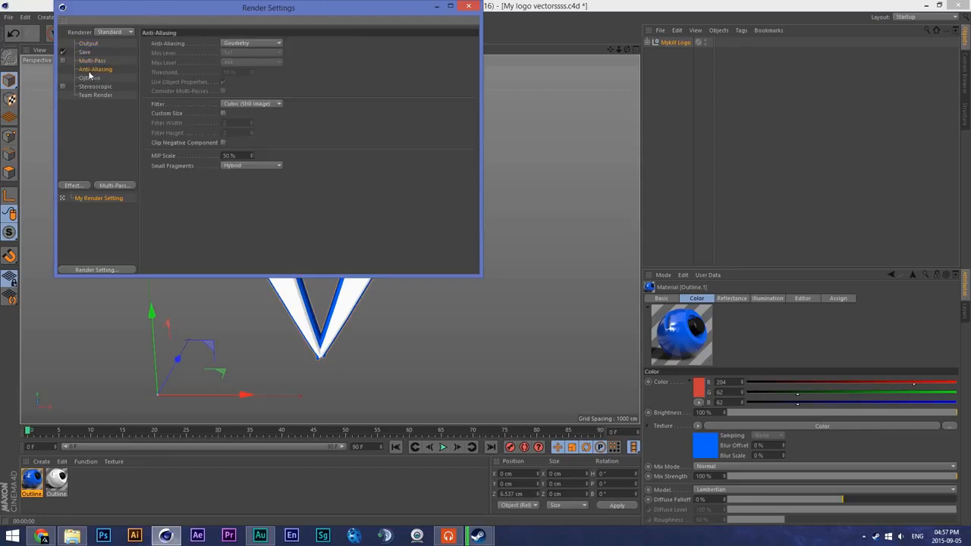
click(250, 43)
click(246, 63)
click(254, 53)
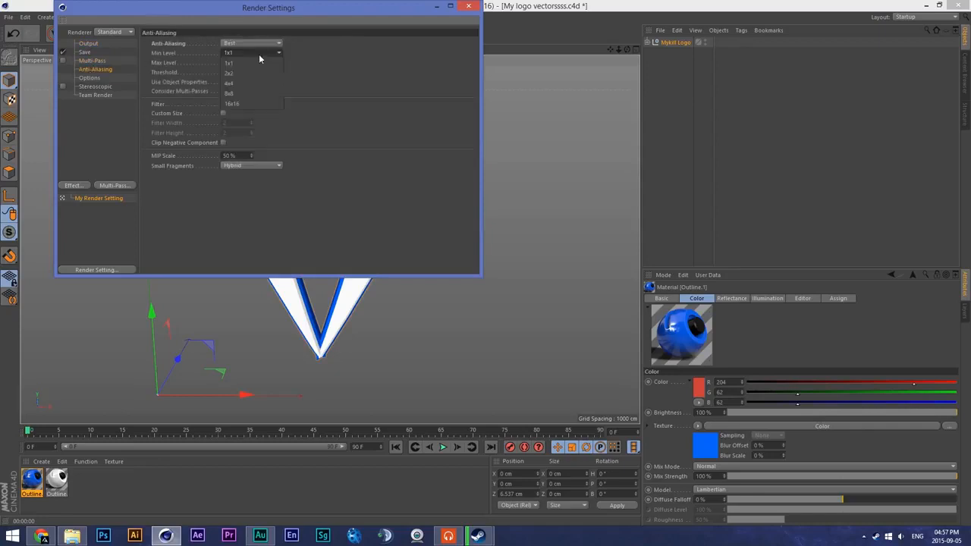
click(244, 73)
click(256, 62)
click(246, 93)
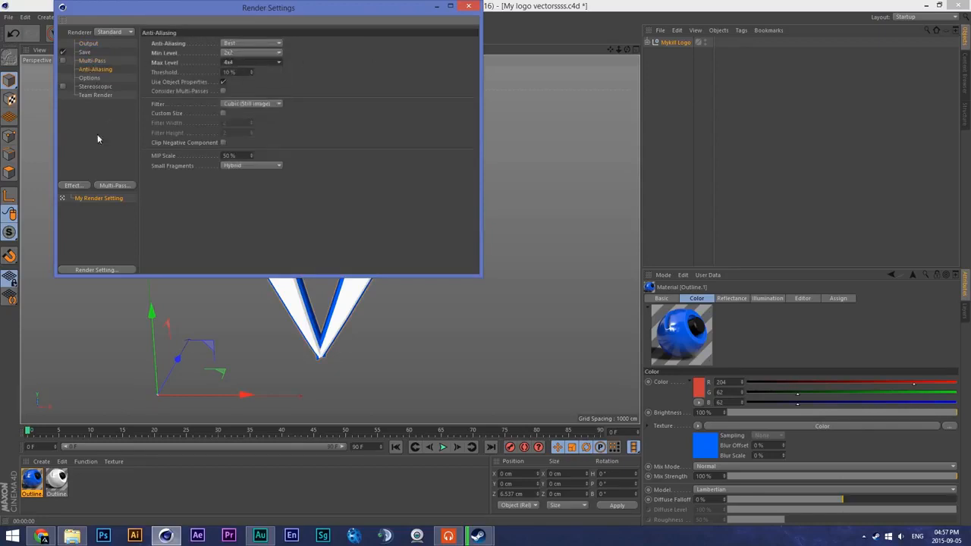
- Add the Ambient Occlusion and Global Illumination effects to the render settings
click(72, 186)
click(130, 249)
click(72, 186)
click(120, 309)
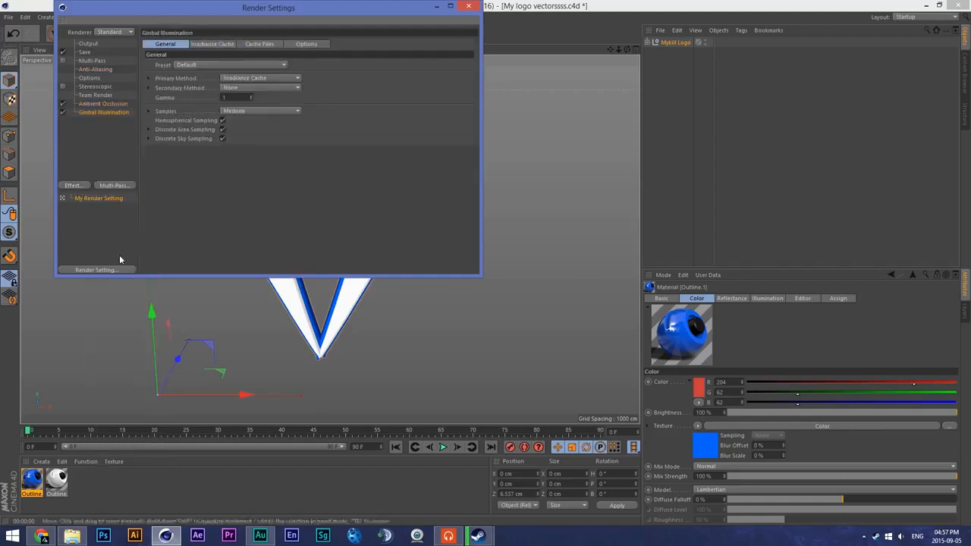
click(101, 104)
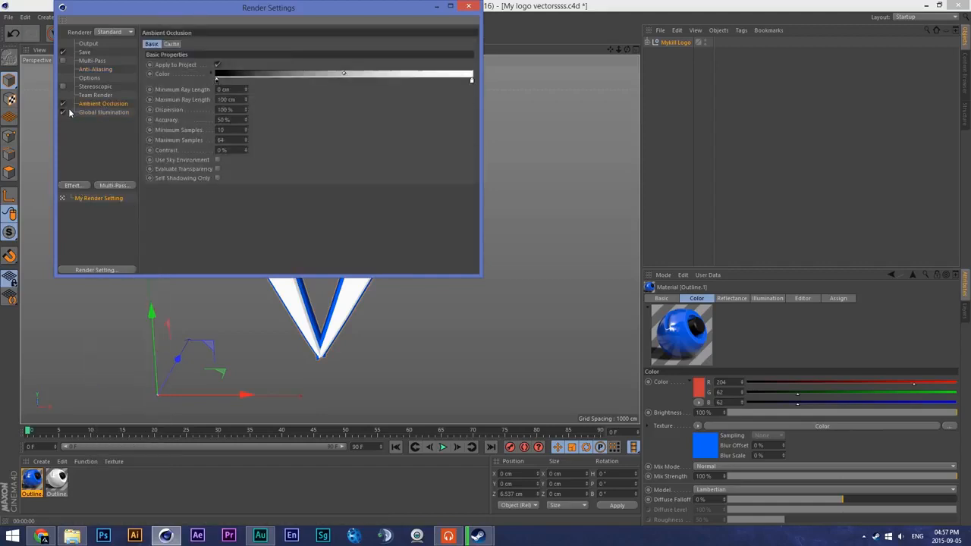
click(468, 7)
scroll(392, 136, up, 6)
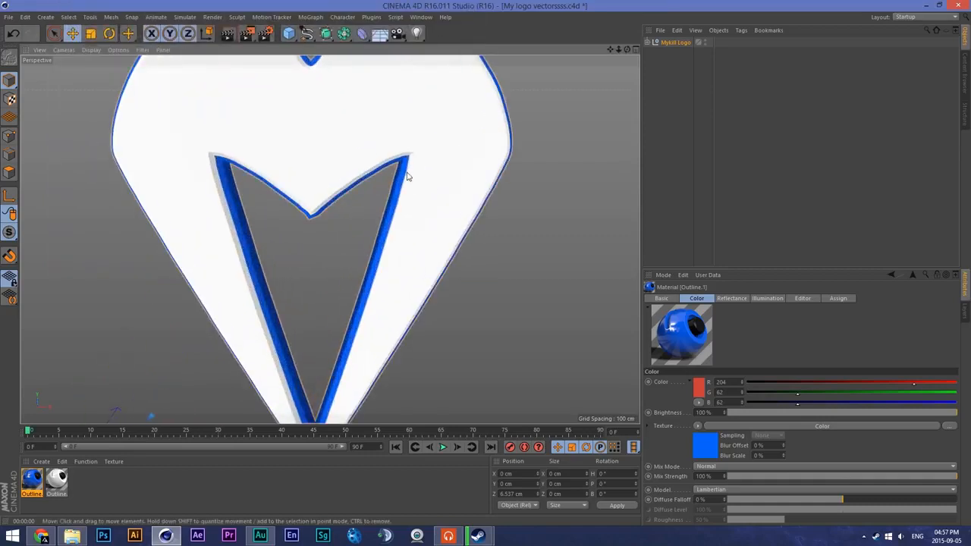
scroll(404, 175, down, 3)
scroll(403, 174, up, 3)
scroll(404, 175, down, 3)
scroll(401, 169, up, 1)
scroll(428, 167, up, 1)
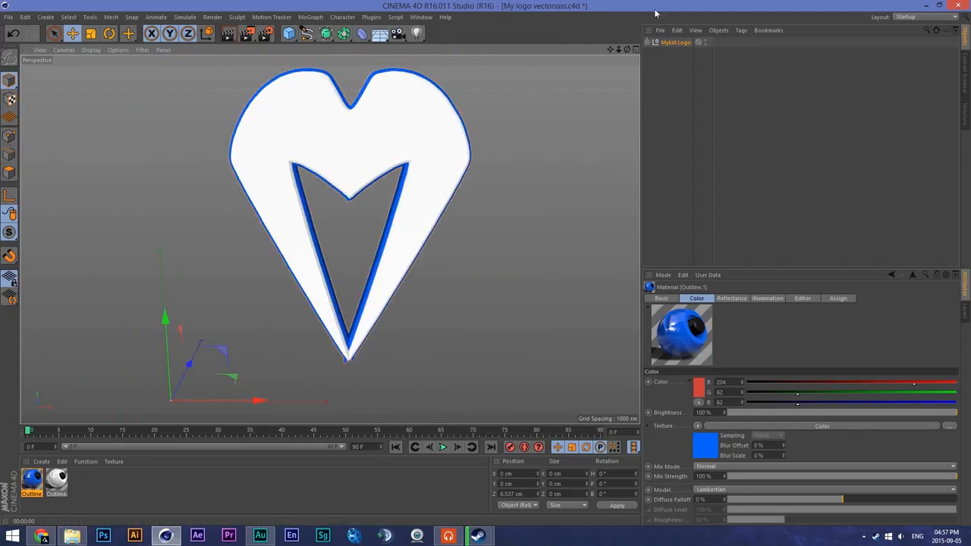
drag(610, 50, 579, 55)
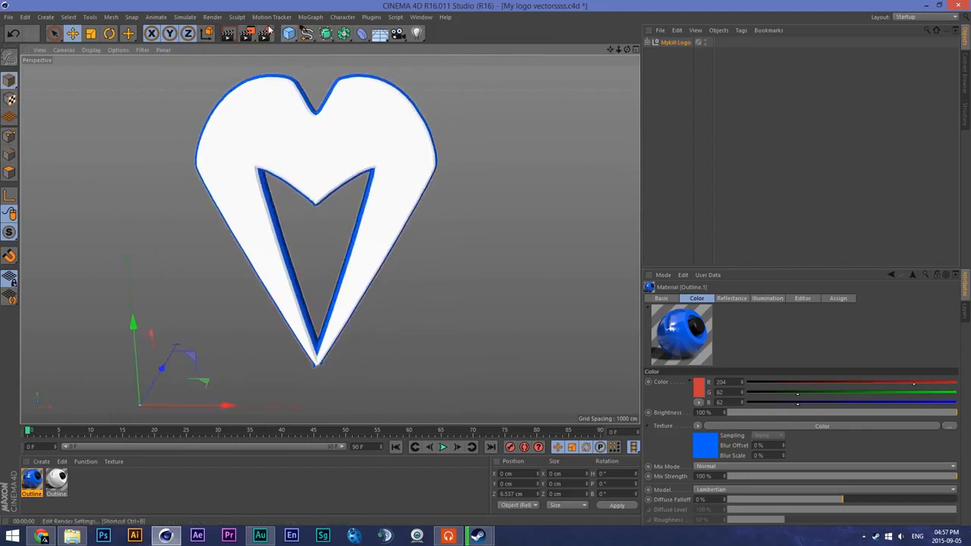
- Turn off the Global Illumination effect in the render settings
click(266, 33)
click(85, 112)
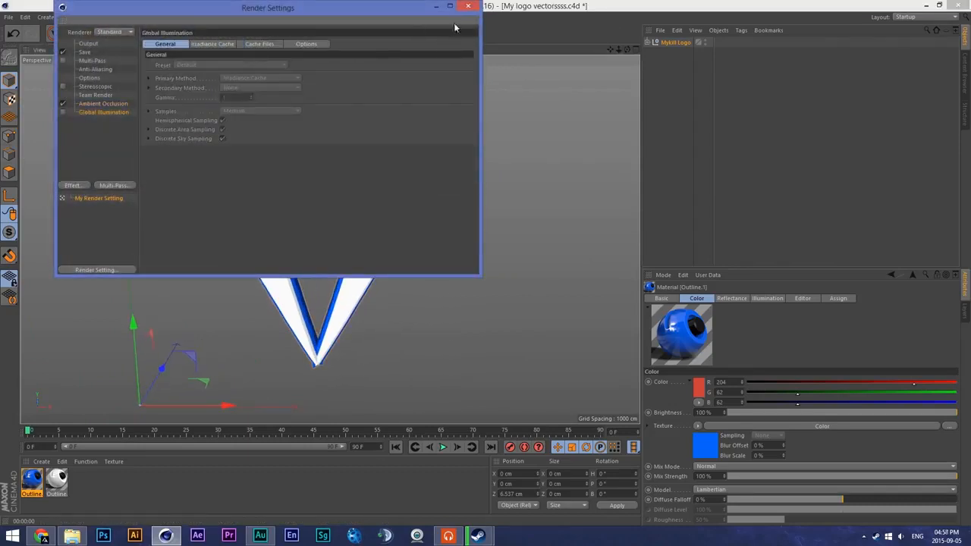
click(468, 7)
- Create a new material and enable its Luminance channel
scroll(436, 146, up, 1)
scroll(565, 109, down, 1)
drag(618, 50, 604, 55)
double_click(104, 485)
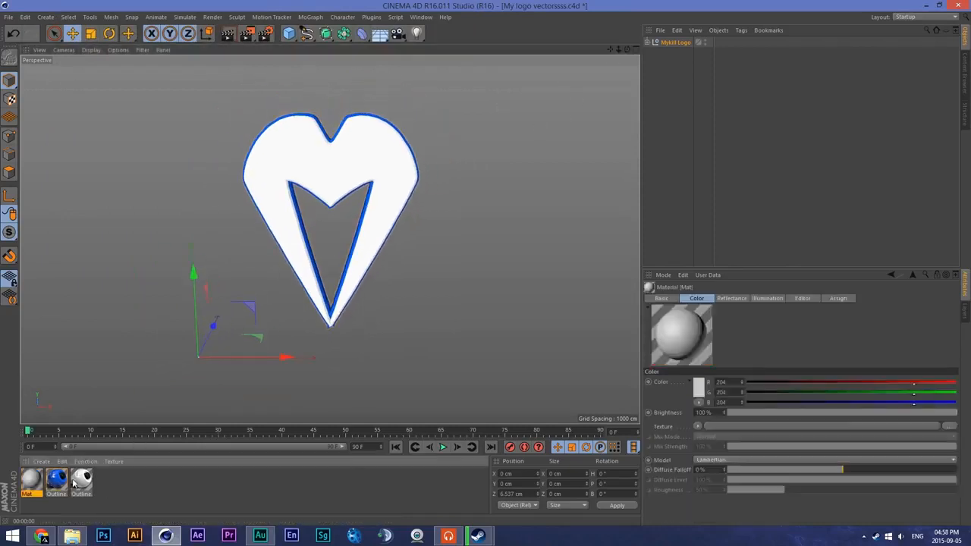
double_click(30, 479)
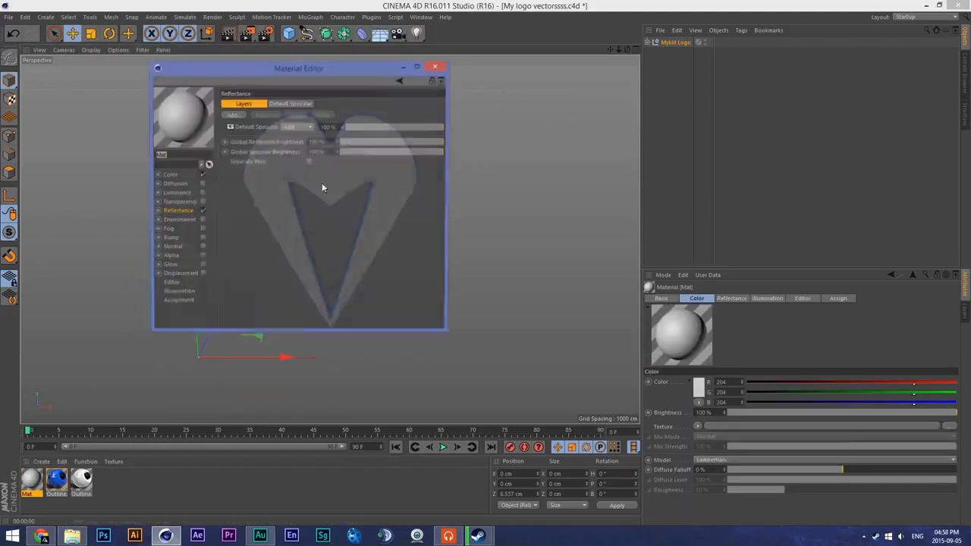
click(202, 192)
click(436, 67)
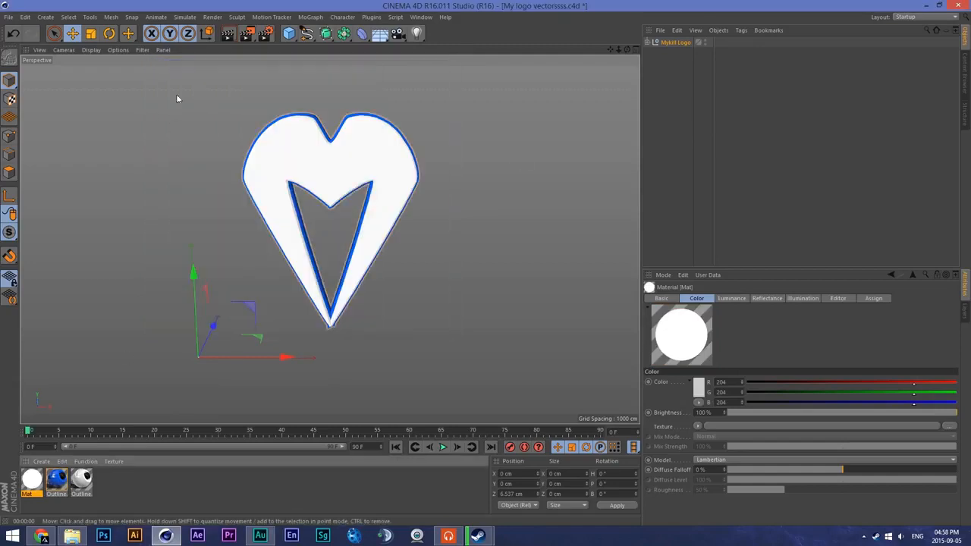
- Add a sphere primitive and apply the luminous Mat material to it
drag(289, 40, 338, 67)
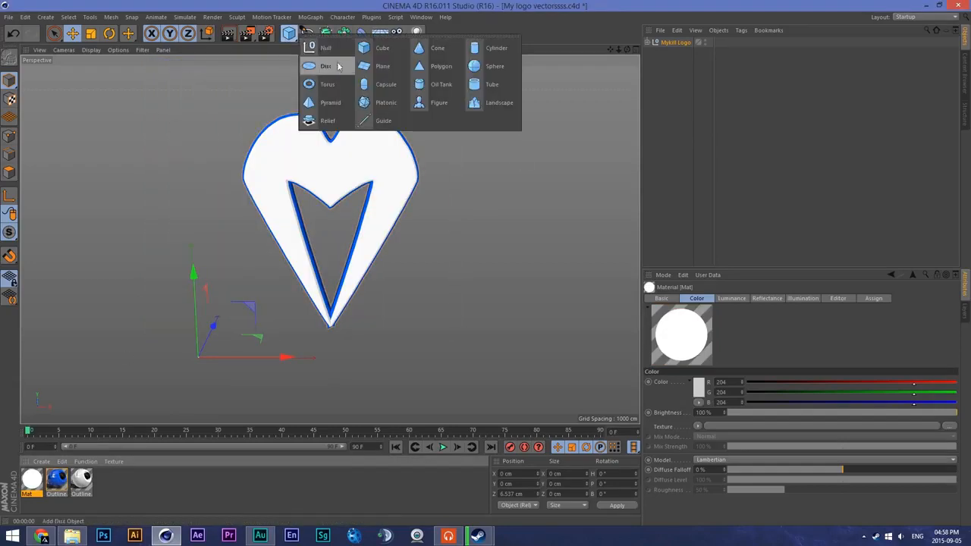
click(479, 69)
drag(197, 350, 199, 353)
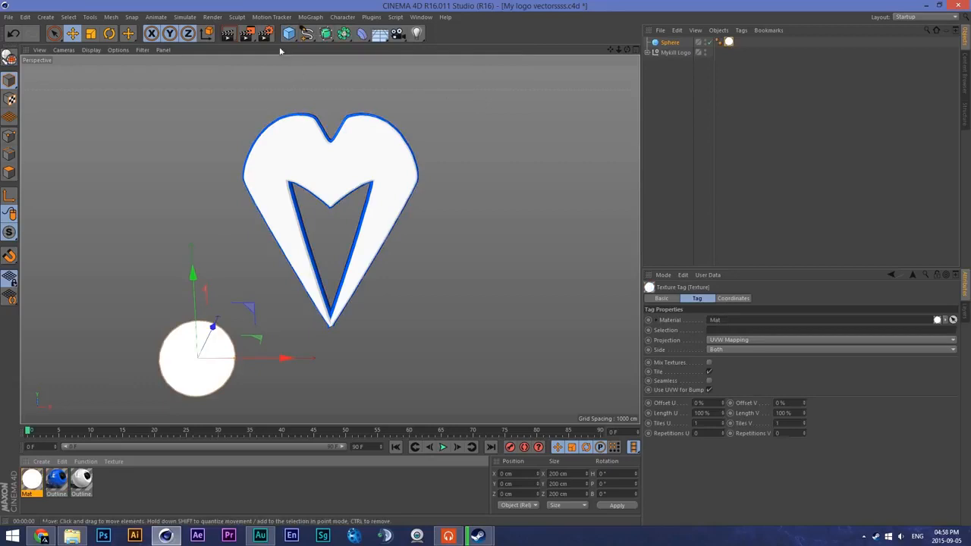
- Turn Global Illumination back on in the render settings and render the viewport
click(270, 34)
click(62, 112)
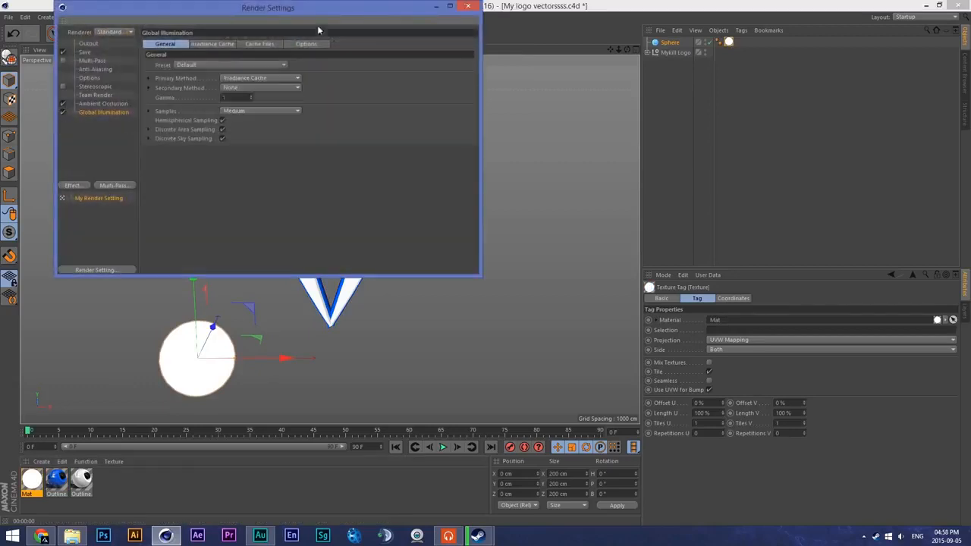
click(469, 8)
click(227, 34)
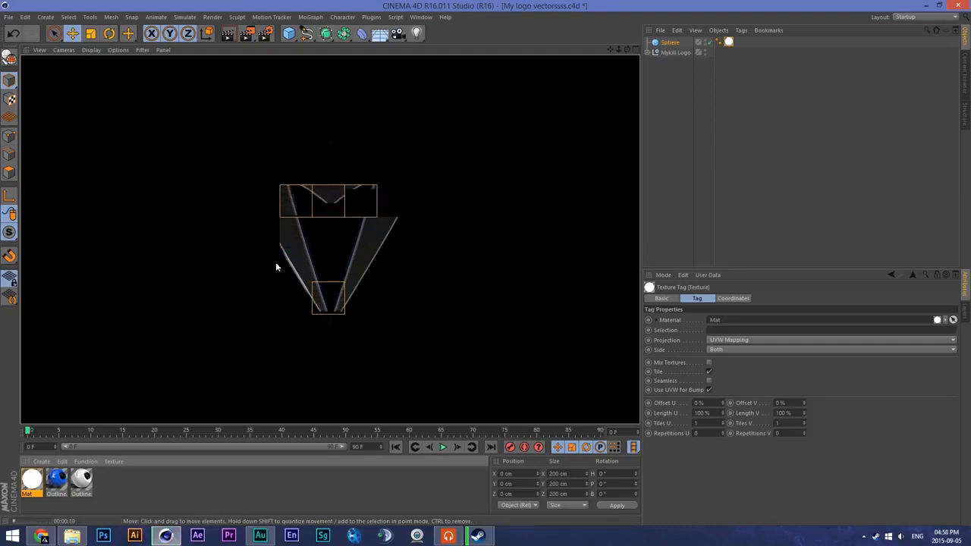
- Stop the viewport render and delete the sphere
click(214, 313)
click(197, 366)
key(Delete)
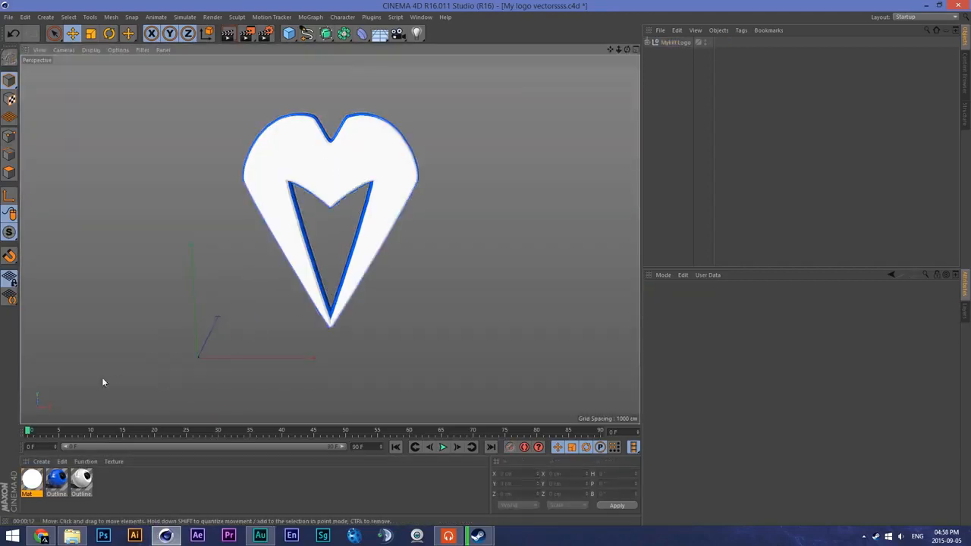
- Delete the luminous Mat material, keeping only the two Outline materials
right_click(31, 478)
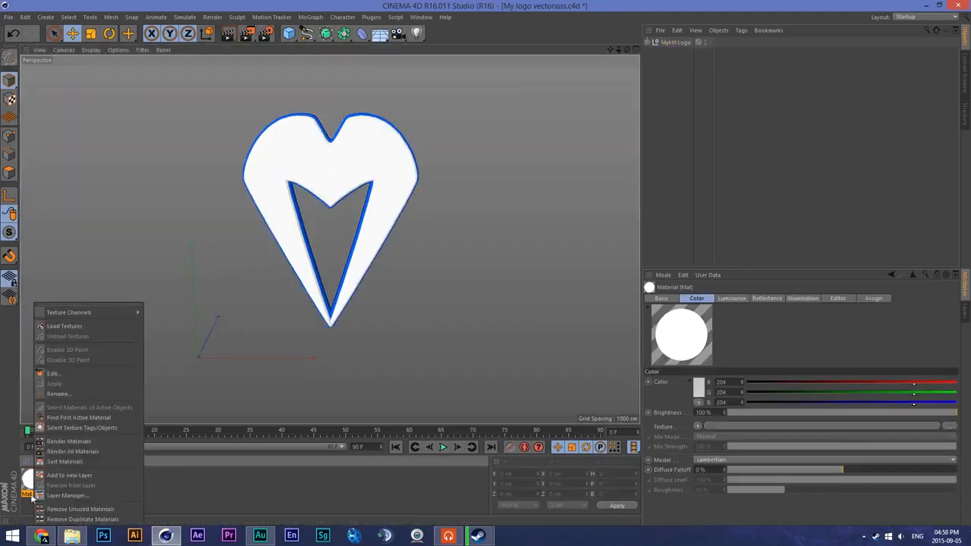
click(75, 374)
key(Delete)
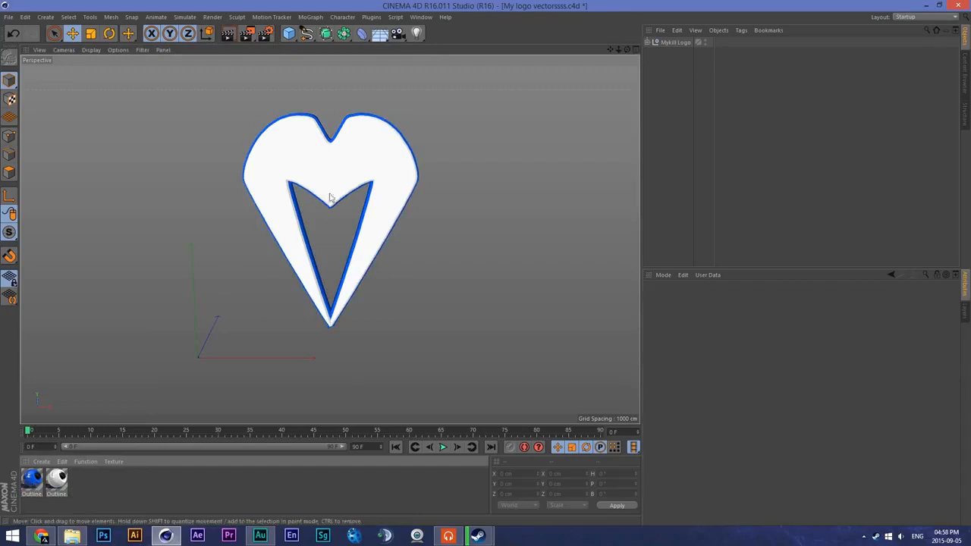
- Add a spot light and move it along X to about 353 cm, below the logo
click(417, 35)
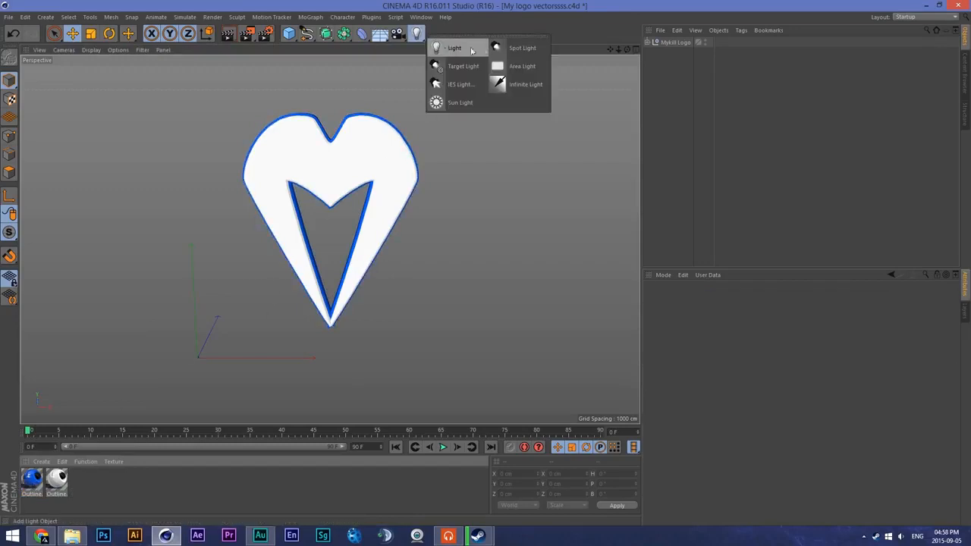
click(522, 48)
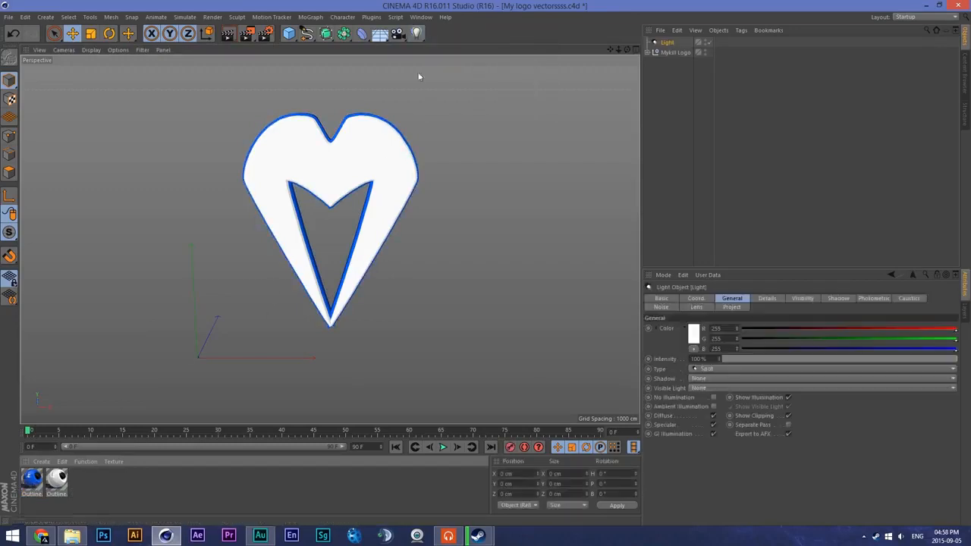
drag(276, 357, 408, 366)
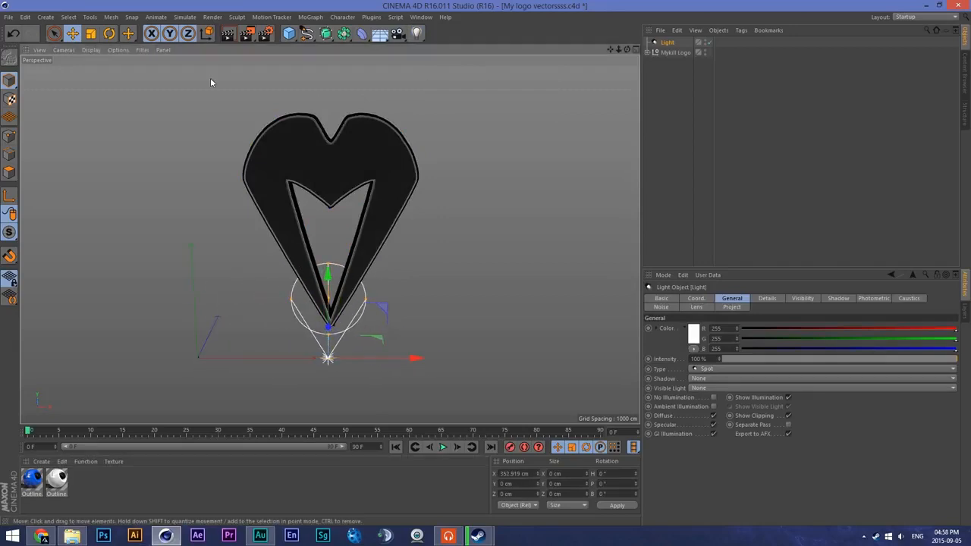
- Rotate the spot light to a pitch of about 89° so it points up at the logo, and move it to about Z -75 cm
click(105, 34)
drag(330, 367, 328, 358)
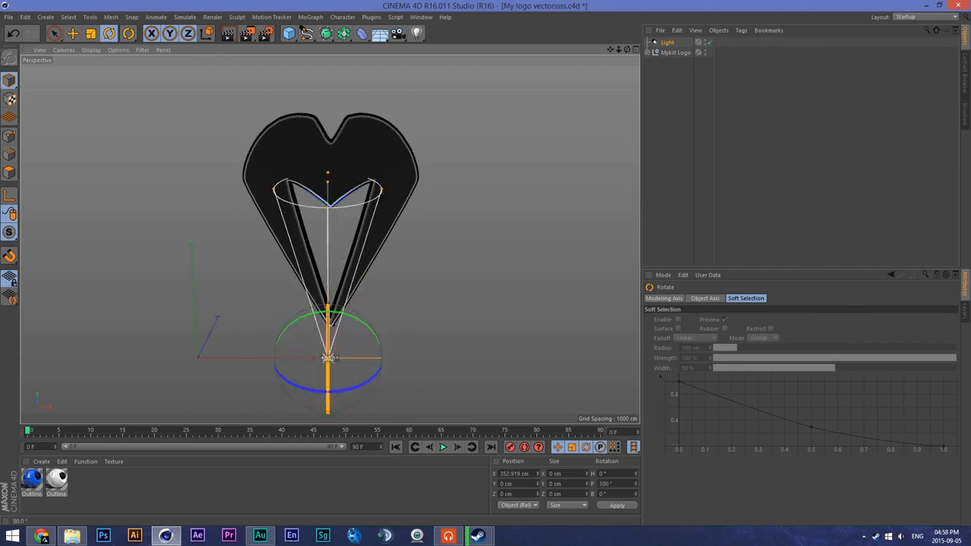
click(72, 35)
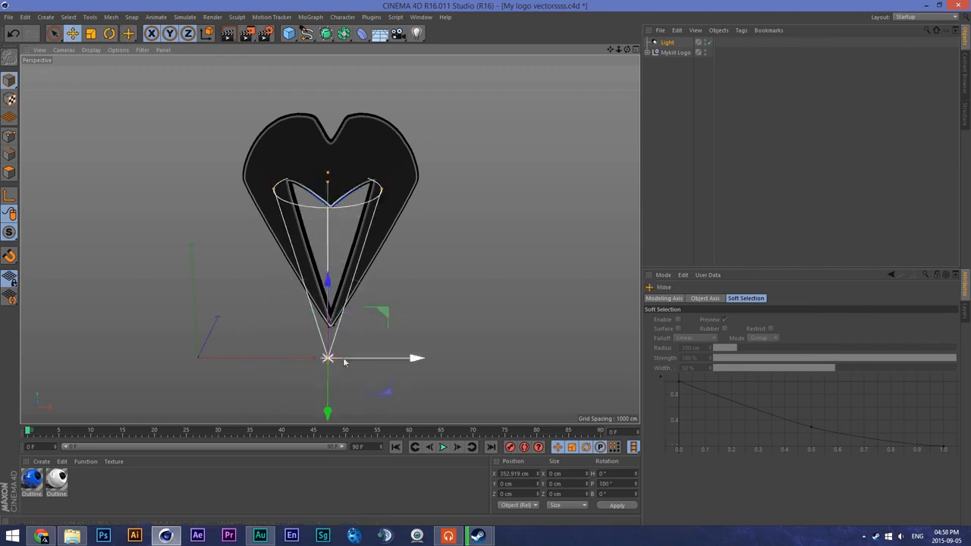
drag(329, 362, 329, 355)
key(e)
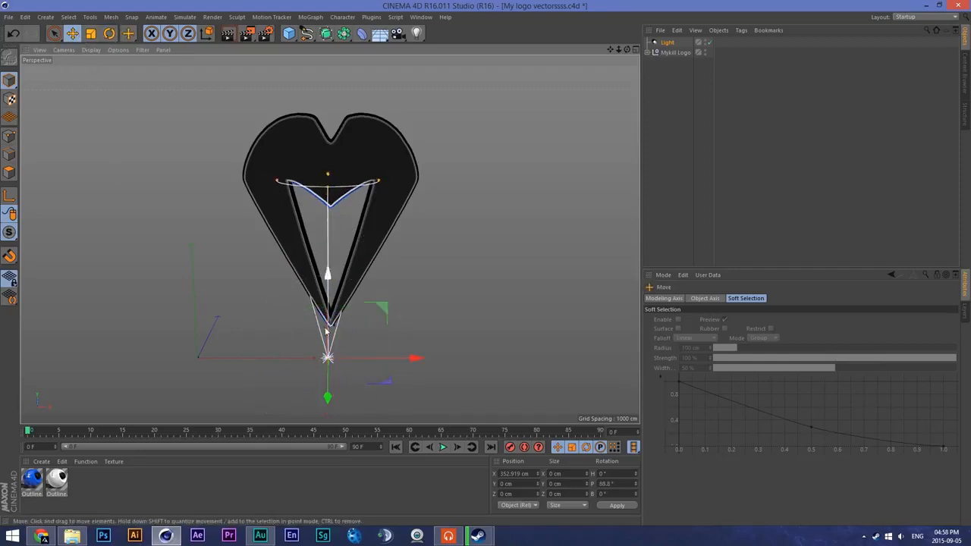
drag(327, 385, 327, 396)
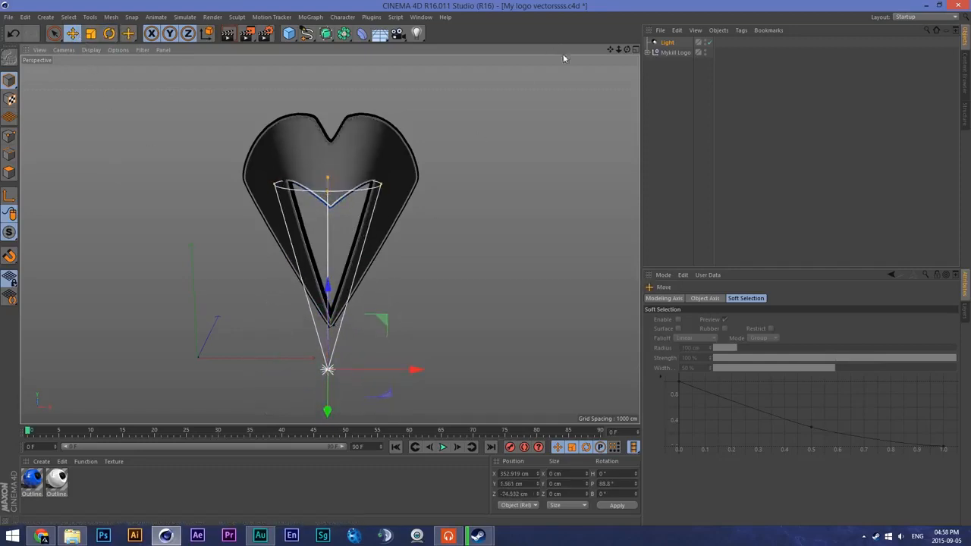
- Shorten and widen the spot light's cone, and pull the light further forward to about Z -95 cm
drag(620, 50, 477, 106)
drag(627, 49, 577, 32)
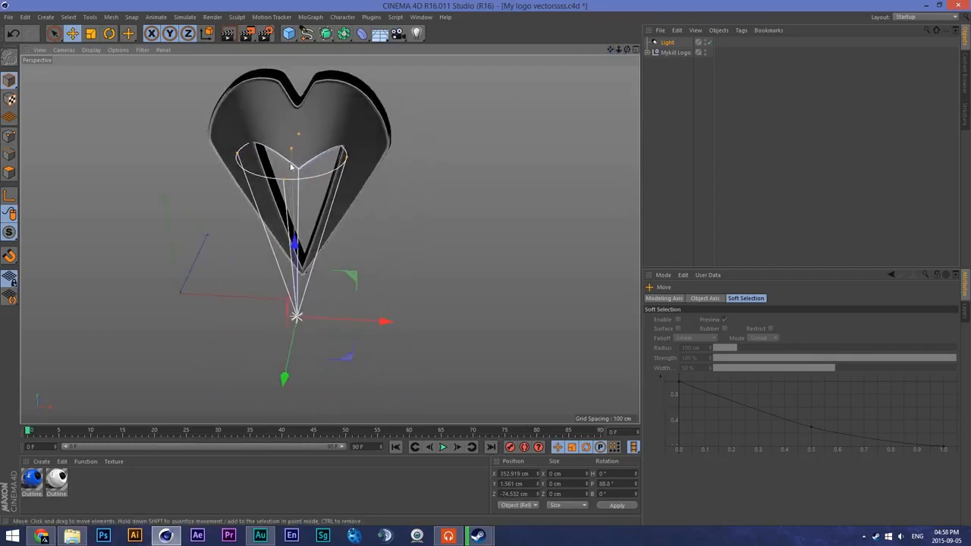
drag(303, 201, 304, 279)
key(e)
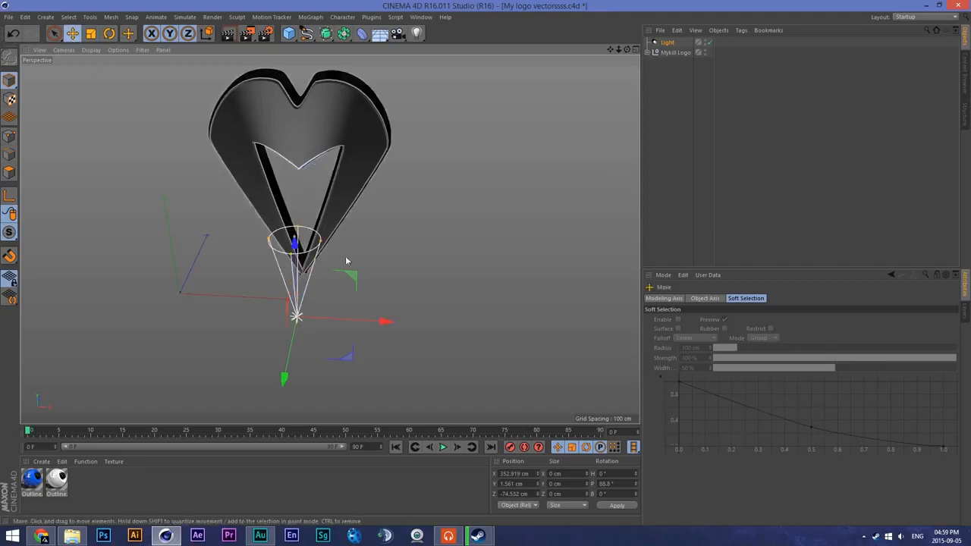
drag(321, 242, 310, 329)
mouse_move(284, 379)
mouse_down()
mouse_move(278, 401)
mouse_move(283, 384)
mouse_up()
click(320, 96)
click(622, 81)
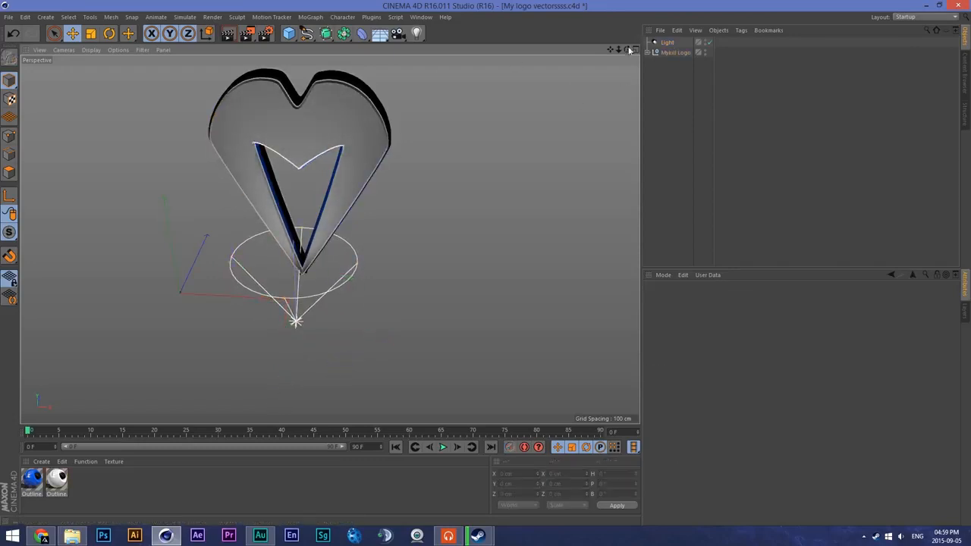
- Set the spot light's shadow to Shadow Maps (Soft) and shift the light to about X 373 cm
mouse_move(627, 50)
mouse_down()
mouse_move(448, 34)
mouse_move(612, 41)
mouse_up()
click(290, 326)
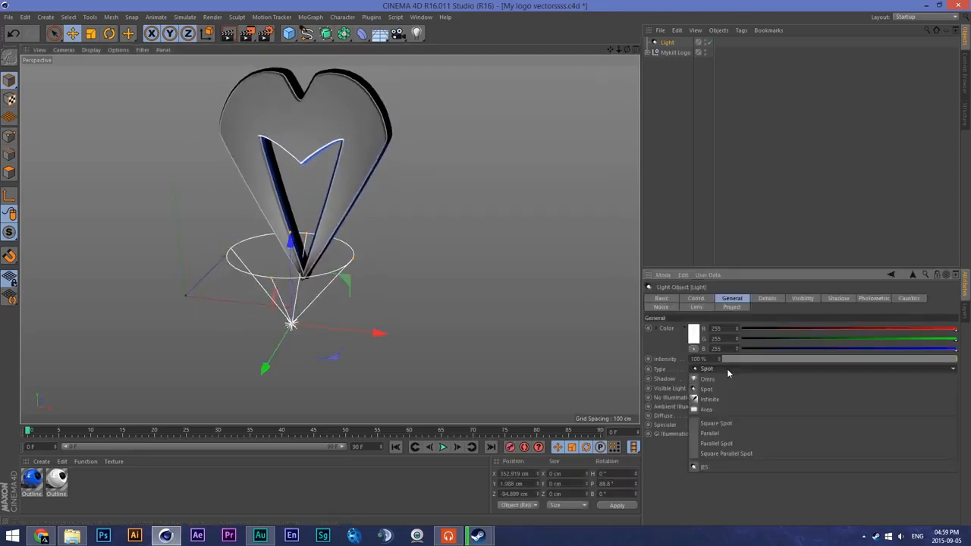
click(716, 378)
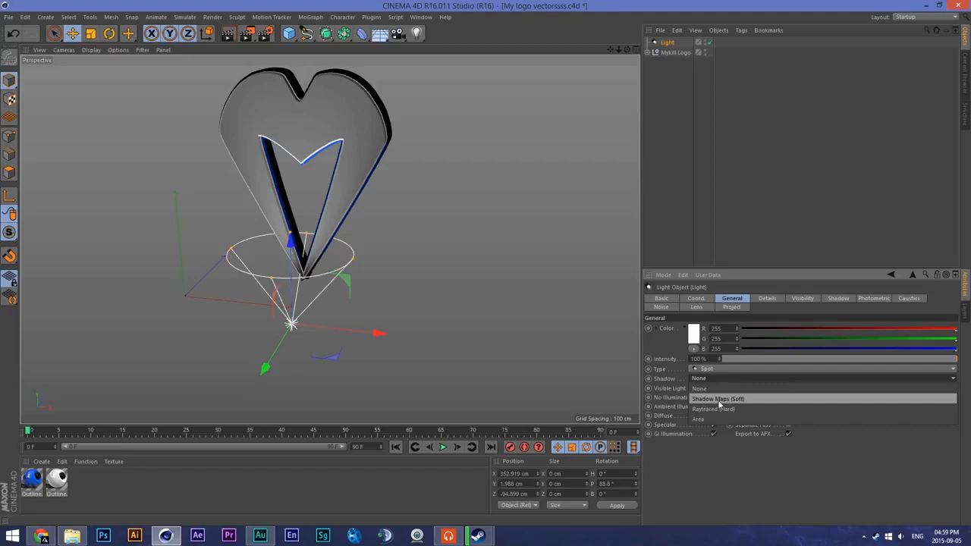
click(718, 398)
scroll(252, 238, up, 2)
scroll(296, 212, down, 1)
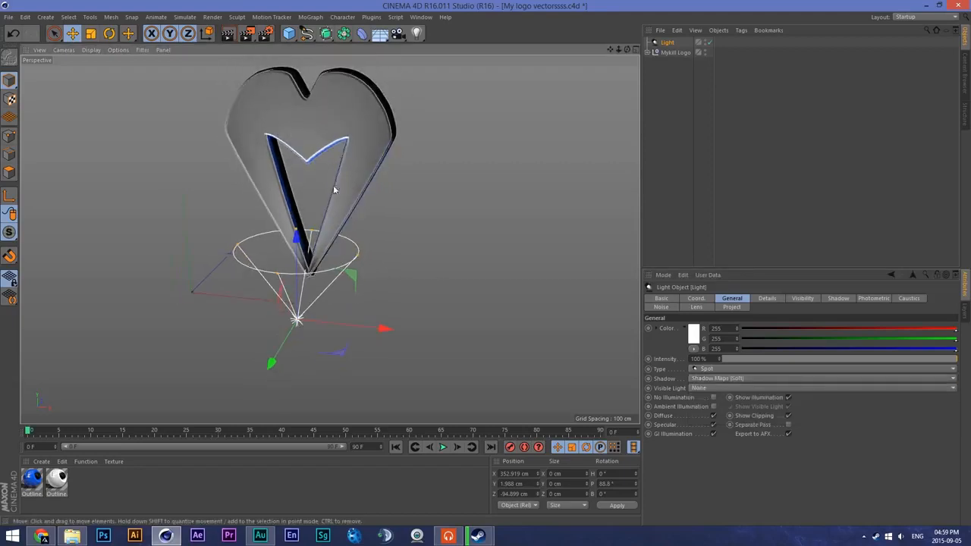
mouse_move(383, 328)
mouse_down()
mouse_move(402, 335)
mouse_move(394, 332)
mouse_up()
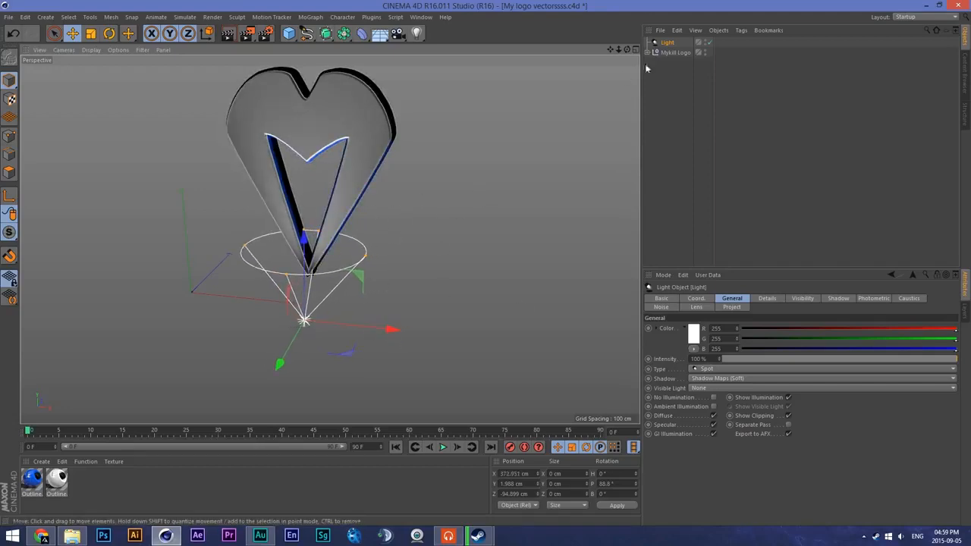
- Duplicate the spot light and move the copy along X to about 882 cm, to the right of the logo
key(ctrl+c)
key(ctrl+v)
drag(392, 329, 592, 349)
click(537, 325)
click(464, 290)
- Rotate the copied light to face the logo sideways at heading 270°, and raise it to about Y 420 cm
key(r)
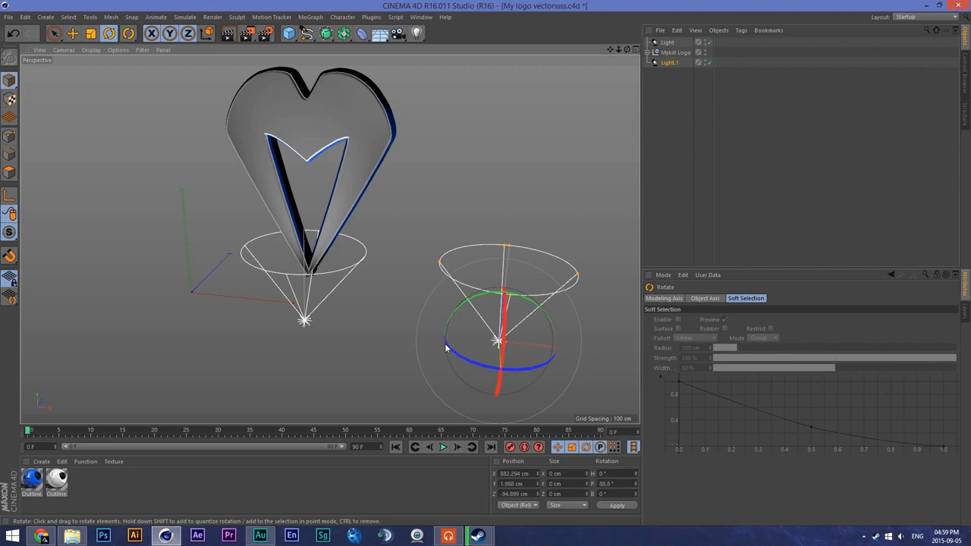
click(459, 314)
click(475, 313)
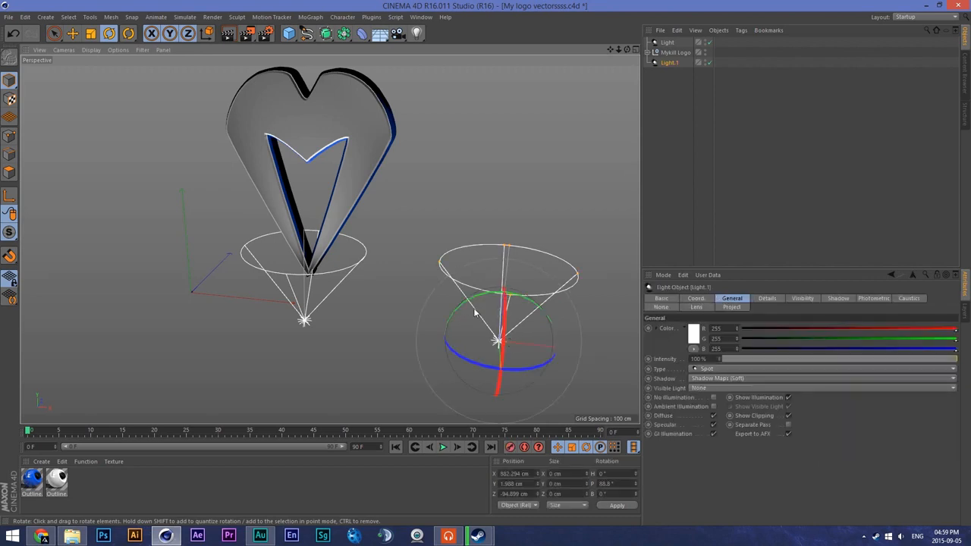
mouse_move(470, 303)
mouse_down()
mouse_move(362, 310)
mouse_move(431, 279)
mouse_move(159, 299)
mouse_move(402, 394)
mouse_move(394, 366)
mouse_move(379, 398)
mouse_up()
key(e)
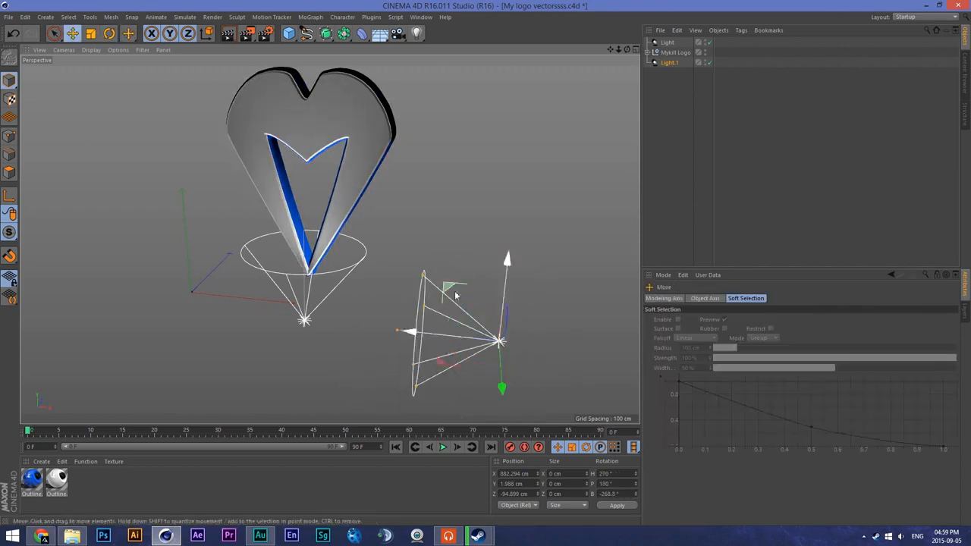
drag(511, 264, 543, 91)
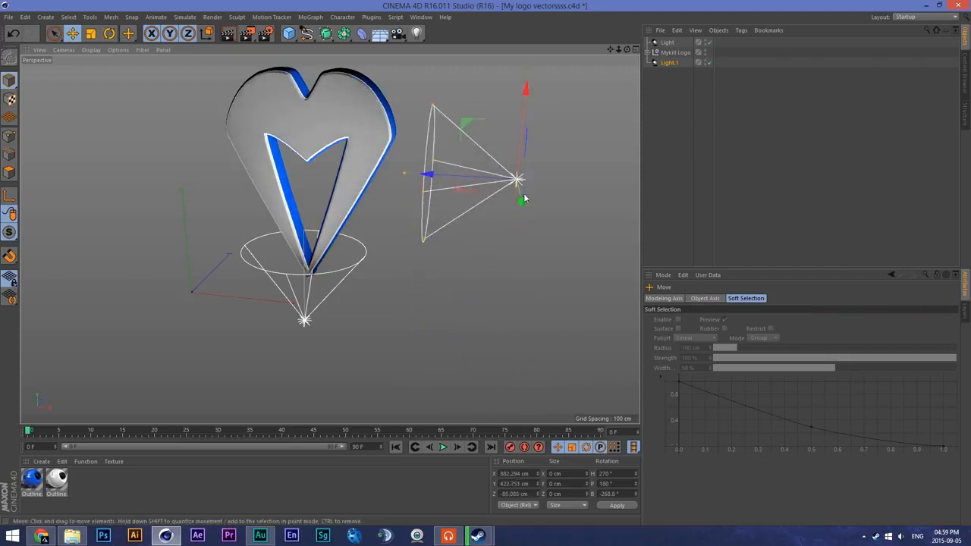
drag(443, 176, 460, 176)
- Tilt the bottom spot light to a pitch of about 69° and move it to about Y -98 cm, Z -155 cm
drag(626, 49, 493, 50)
drag(247, 274, 307, 270)
click(297, 296)
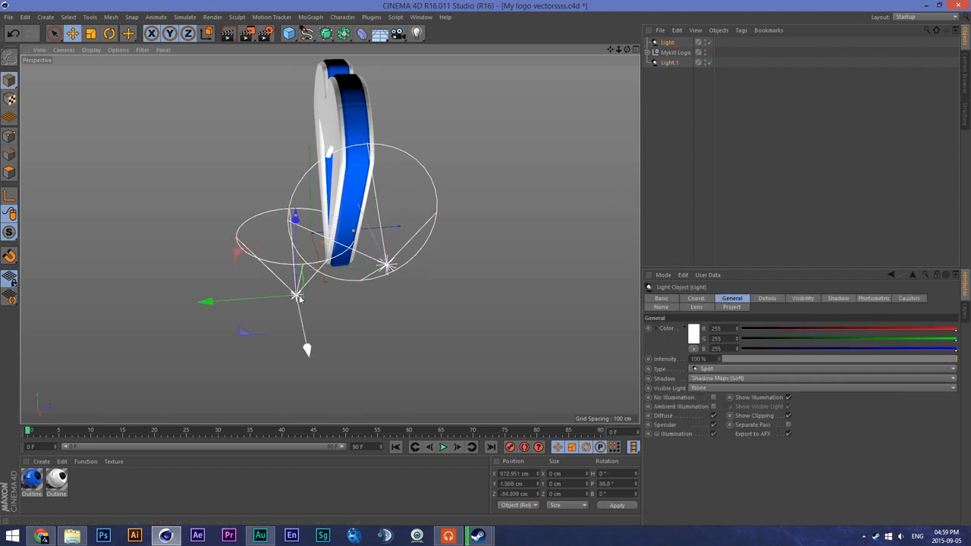
click(107, 34)
drag(282, 246, 317, 248)
key(e)
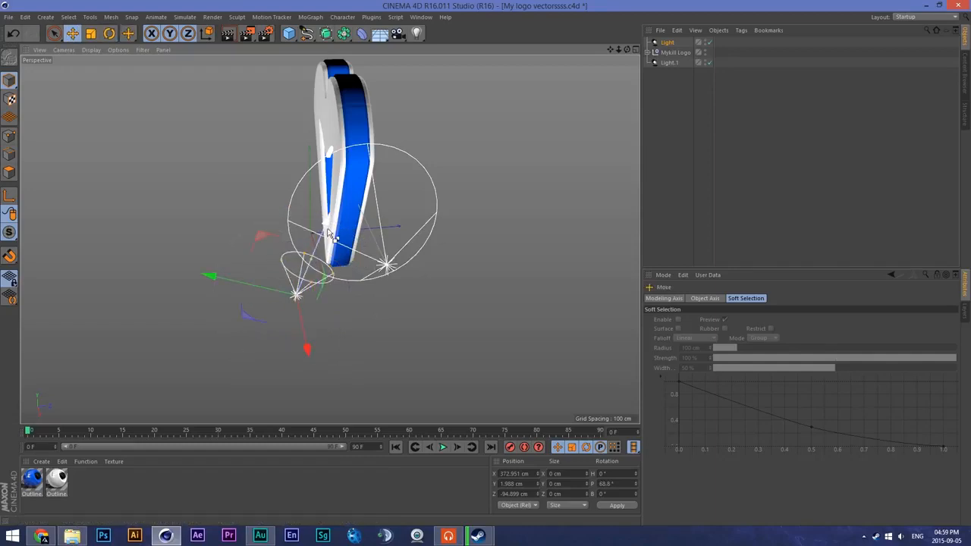
drag(325, 229, 312, 256)
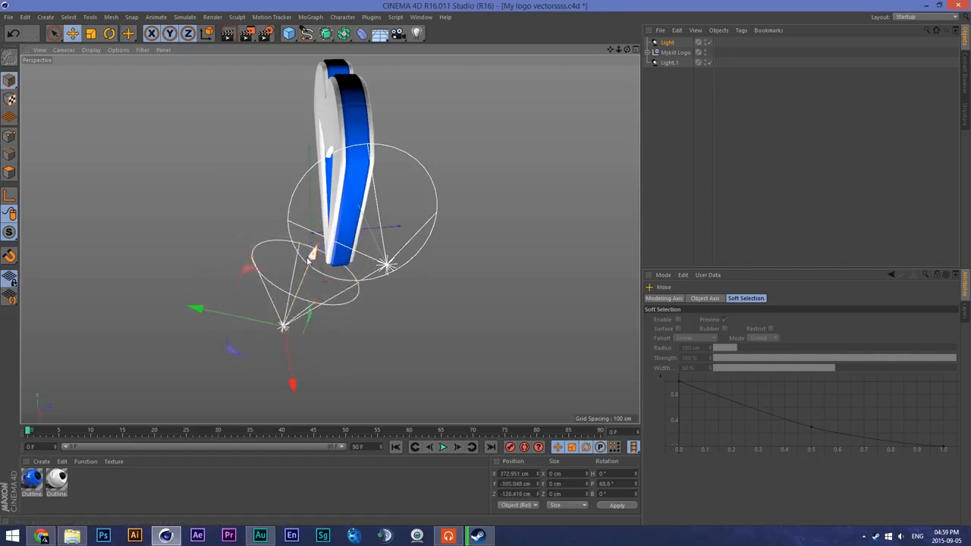
drag(206, 313, 194, 330)
drag(625, 50, 656, 48)
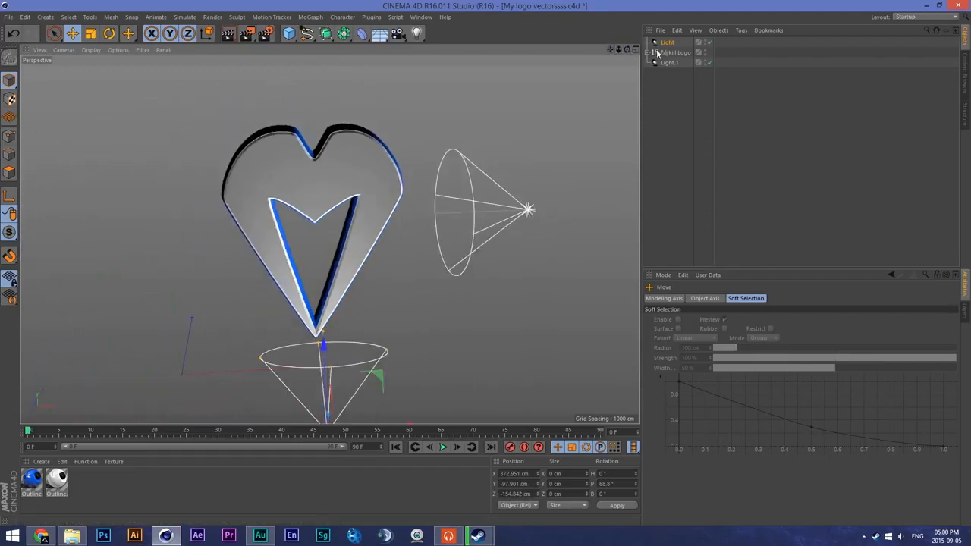
- Duplicate the right-hand light, move the copy to about X -167 cm, and rotate it to heading 90° facing the logo
click(669, 63)
ctrl+drag(681, 115, 680, 117)
drag(444, 215, 18, 228)
click(110, 33)
drag(106, 173, 68, 436)
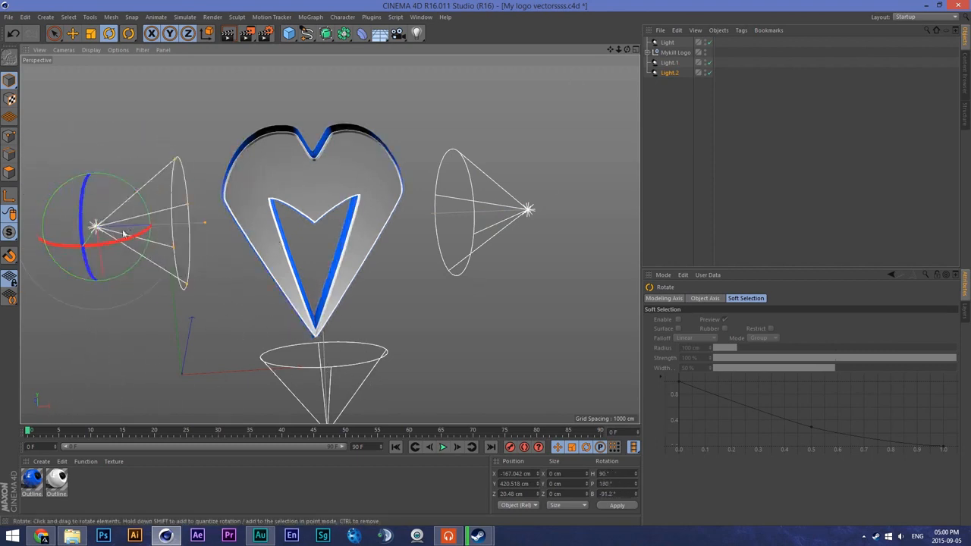
- Duplicate the left-hand light, move the copy to about X 364 cm, and rotate it to point straight down
ctrl+drag(671, 73, 675, 126)
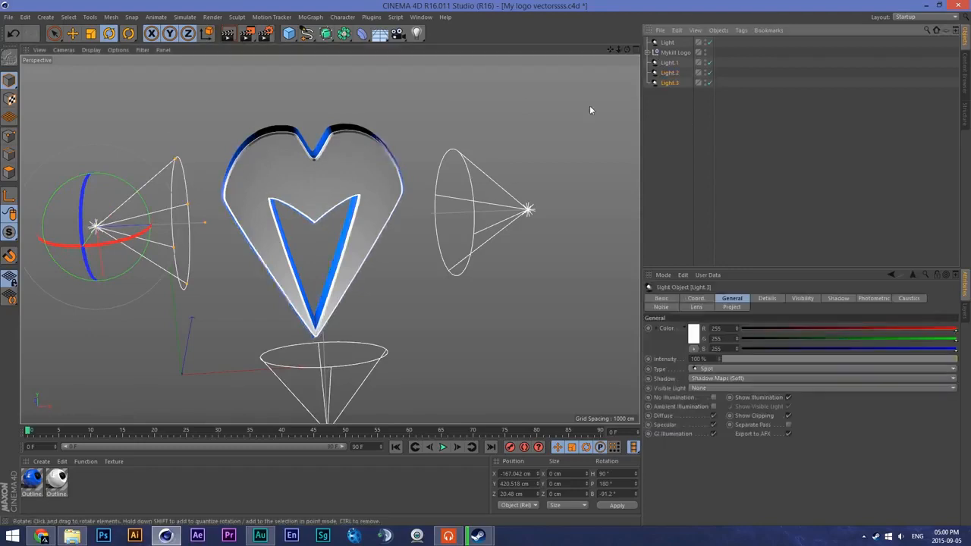
key(e)
drag(180, 228, 399, 228)
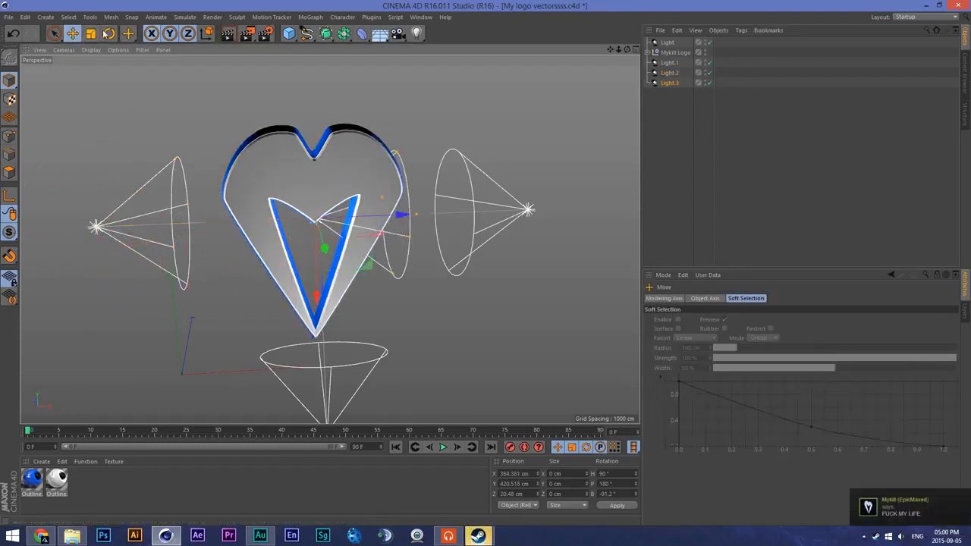
key(r)
drag(346, 180, 459, 331)
- Raise the downward-pointing light above the logo to about Y 954 cm and bring it forward to about Z -52 cm
click(72, 33)
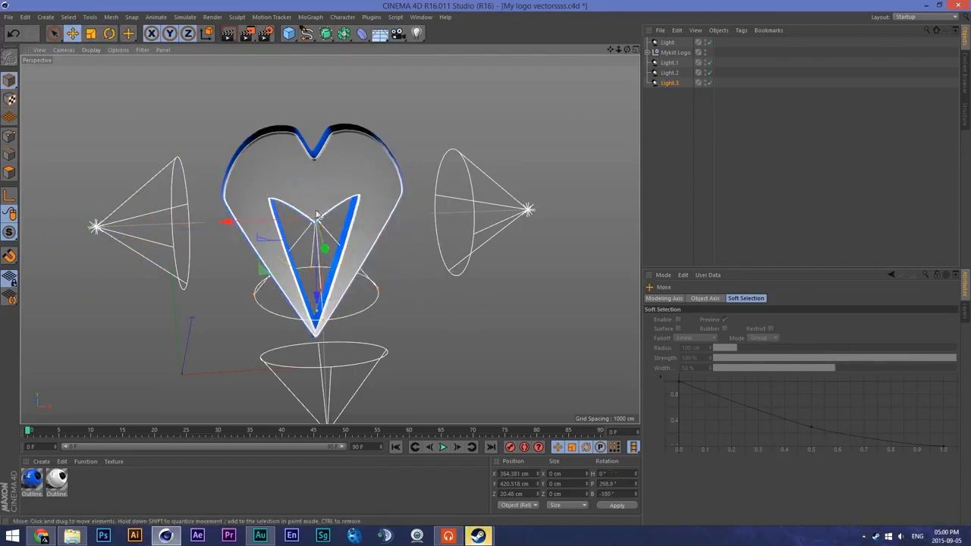
drag(317, 300, 331, 84)
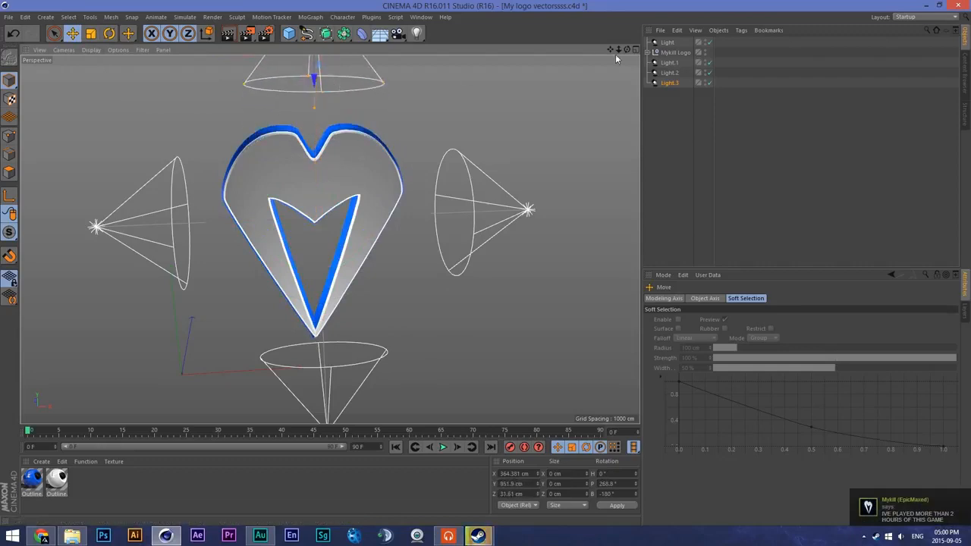
drag(618, 49, 594, 39)
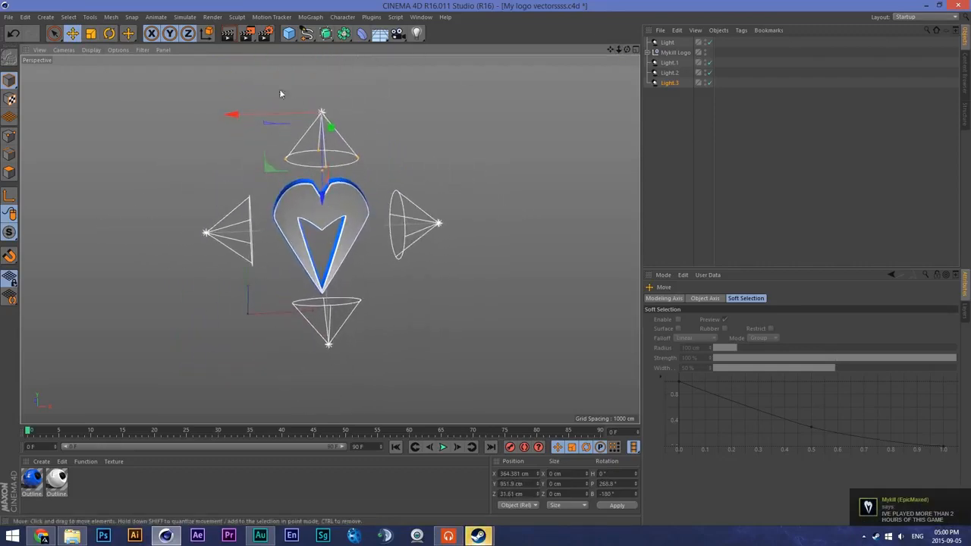
drag(331, 127, 333, 136)
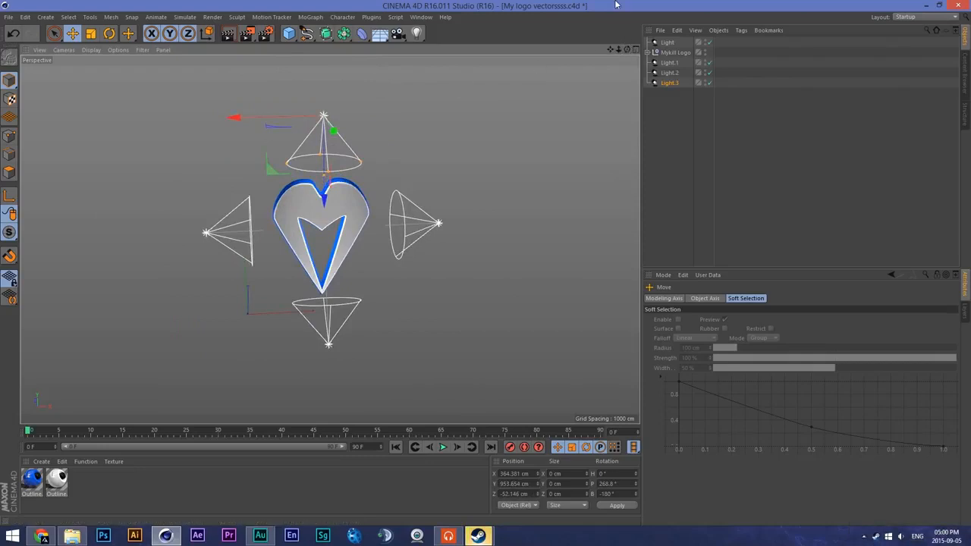
- Add a camera from an angled view of the logo and make it the active viewport camera
drag(626, 49, 683, 44)
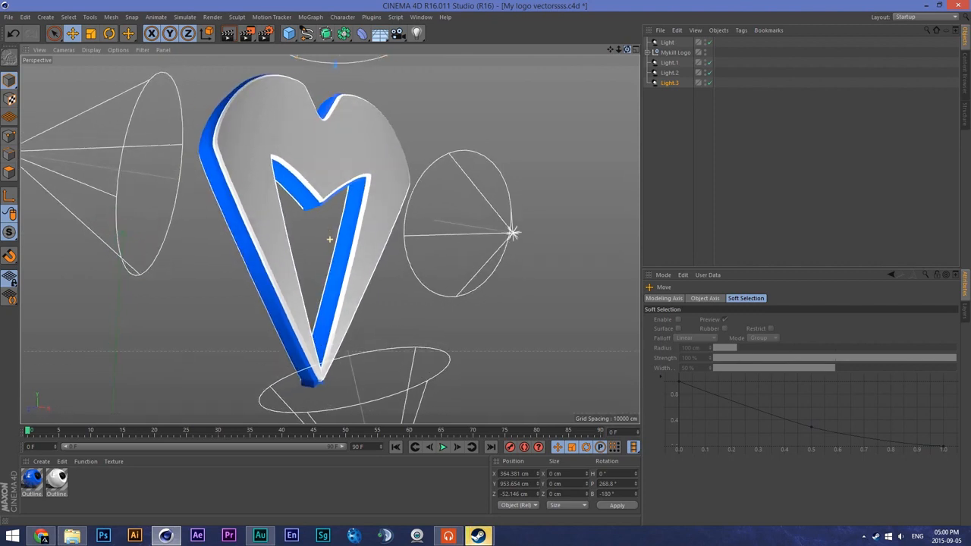
drag(613, 51, 611, 53)
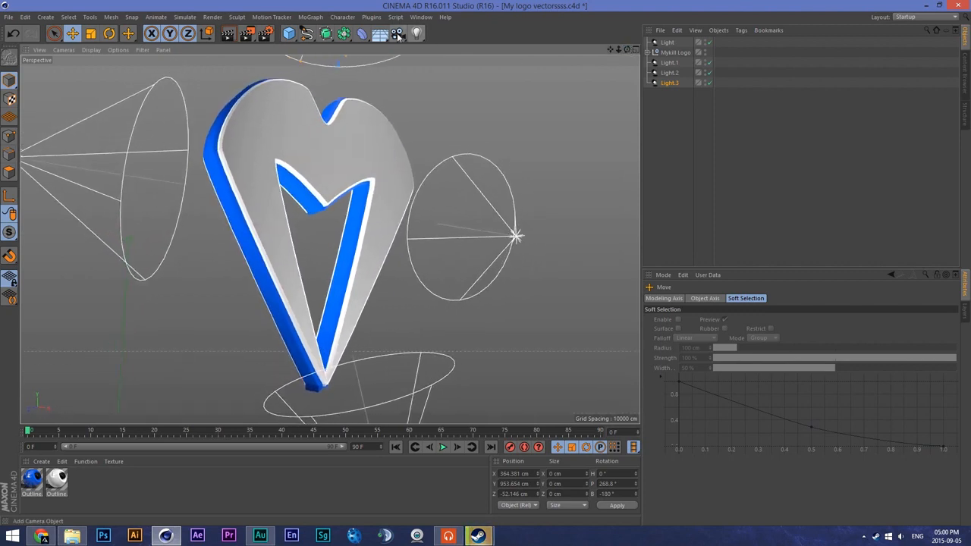
click(398, 34)
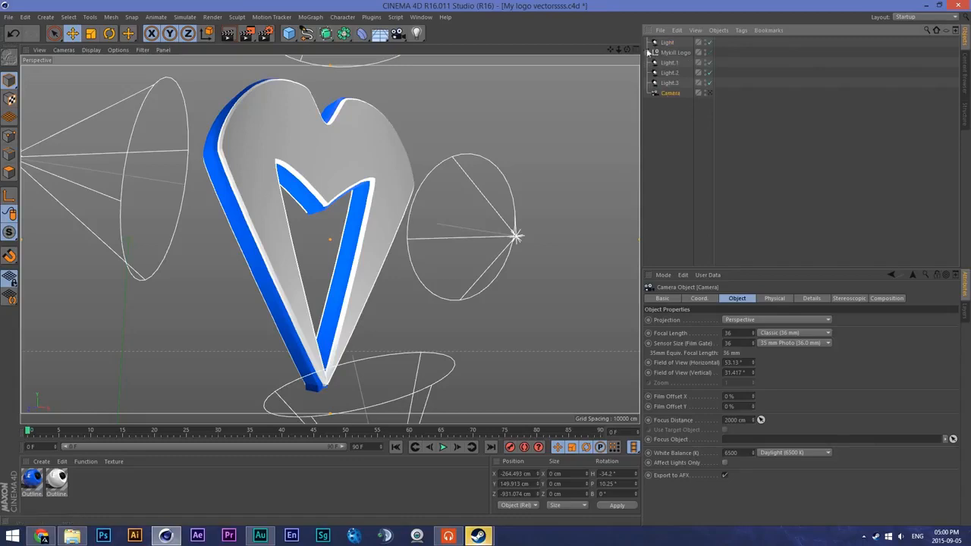
click(709, 93)
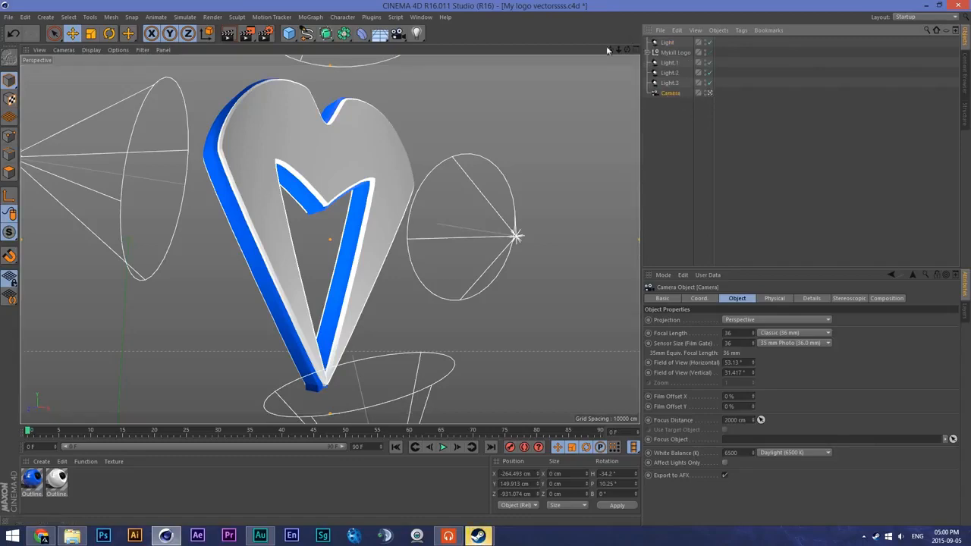
- Reframe the camera view slightly and add a Protection tag to the camera
drag(619, 50, 618, 51)
right_click(671, 96)
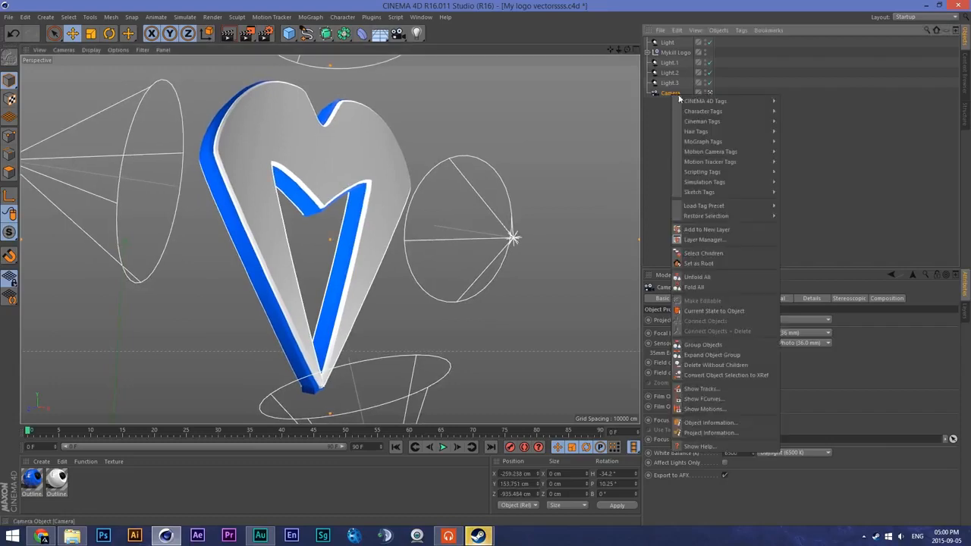
mouse_move(722, 106)
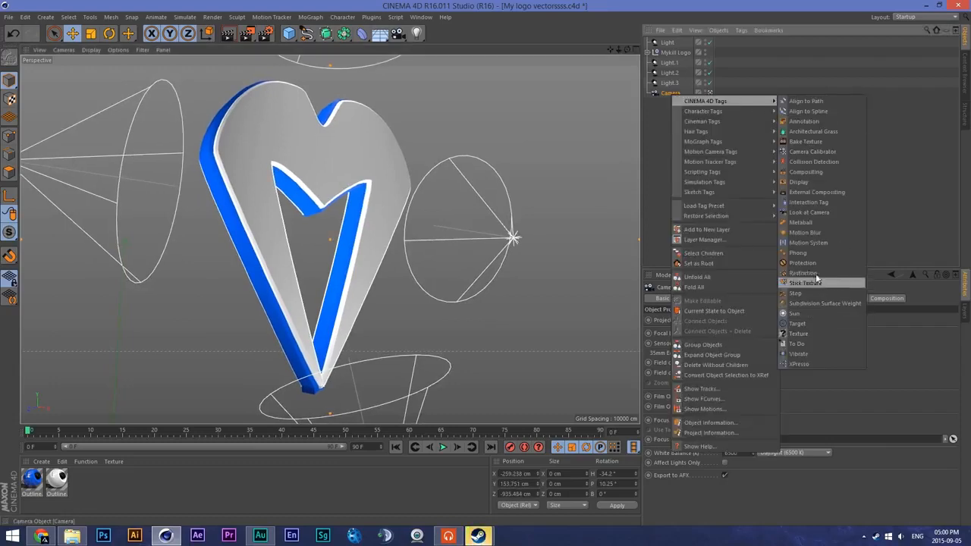
click(802, 262)
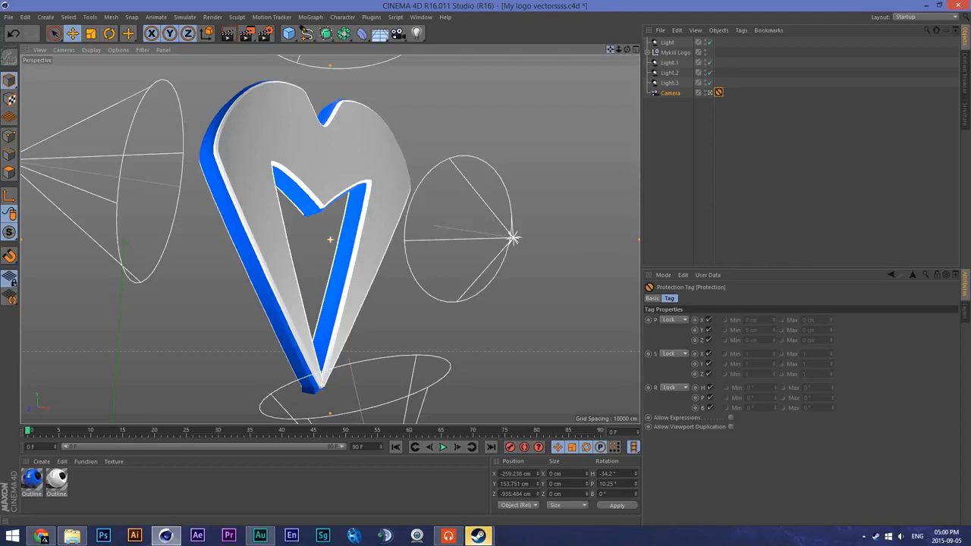
- Leave the camera view, inspect the logo and its lights from other angles, and return to the camera view
click(709, 92)
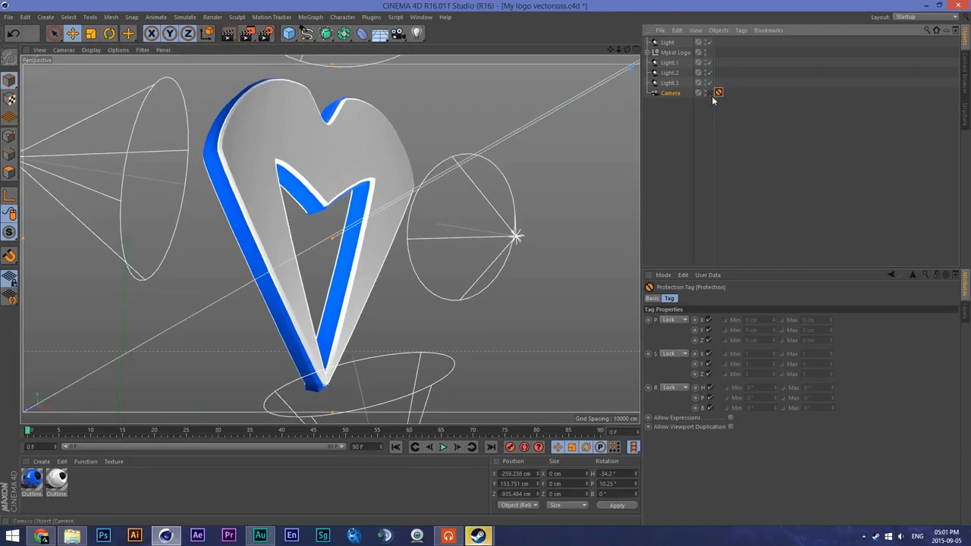
mouse_move(610, 49)
mouse_down()
mouse_move(963, 4)
mouse_move(612, 64)
mouse_move(622, 32)
mouse_move(598, 51)
mouse_move(630, 51)
mouse_move(609, 51)
mouse_up()
drag(624, 48, 672, 35)
drag(617, 50, 675, 52)
click(558, 243)
click(557, 243)
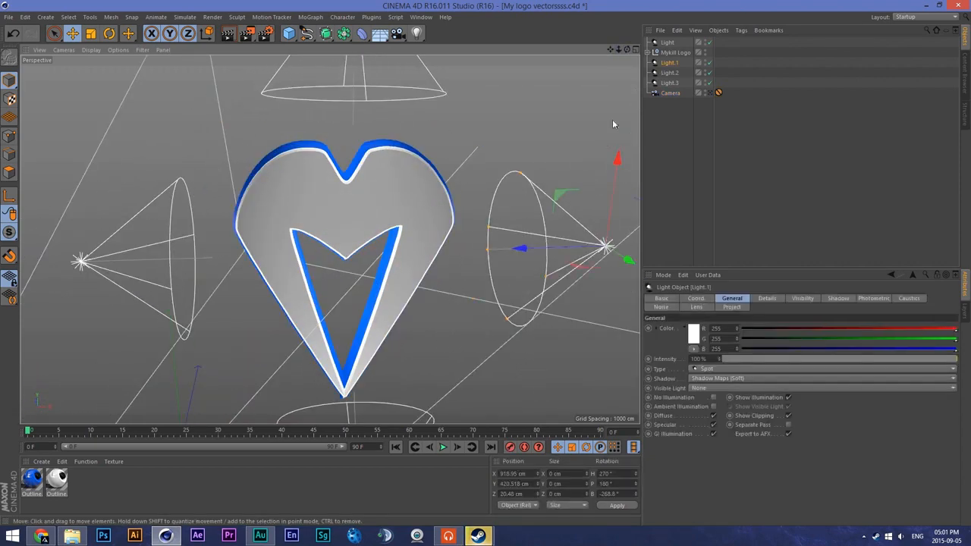
click(711, 94)
- Disable Ambient Occlusion and Global Illumination in the render settings and preview the render of the camera view
click(228, 35)
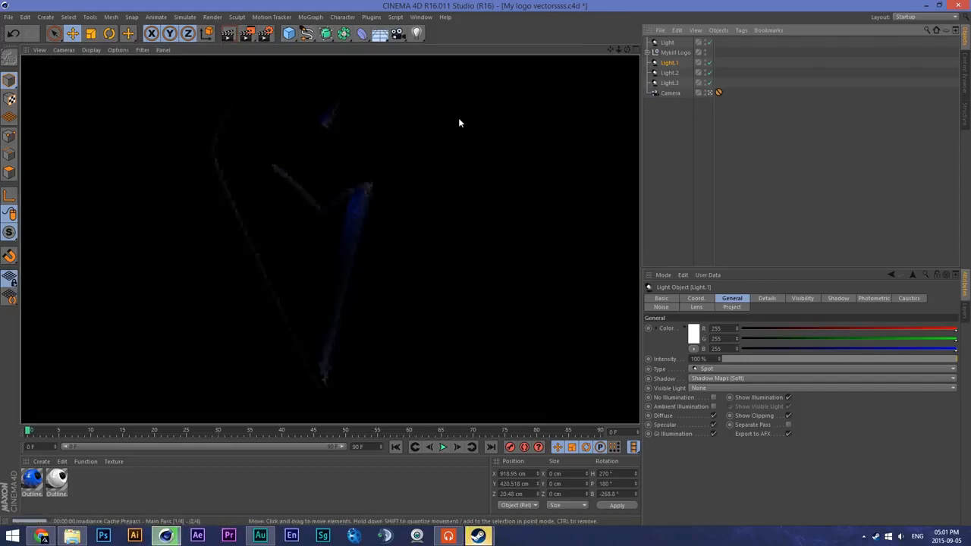
click(377, 117)
click(265, 32)
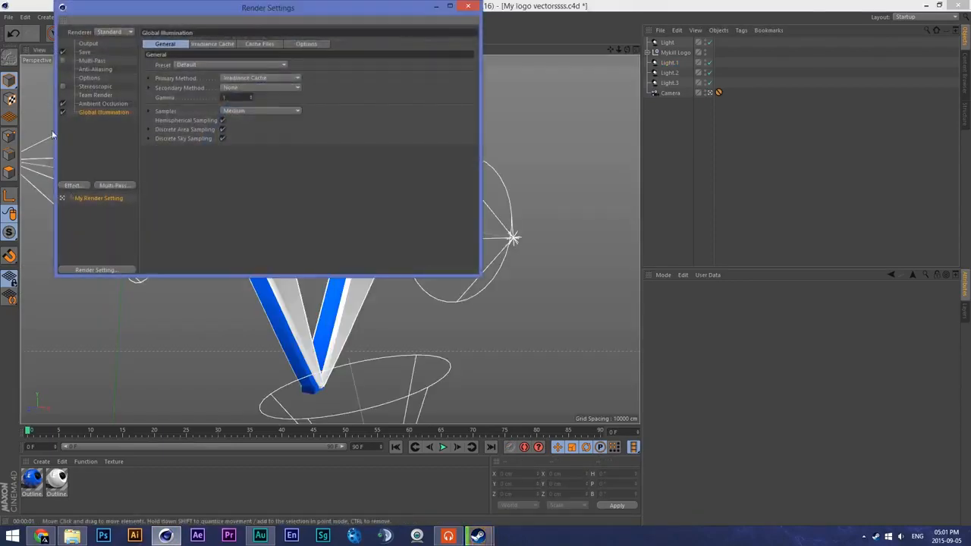
click(64, 110)
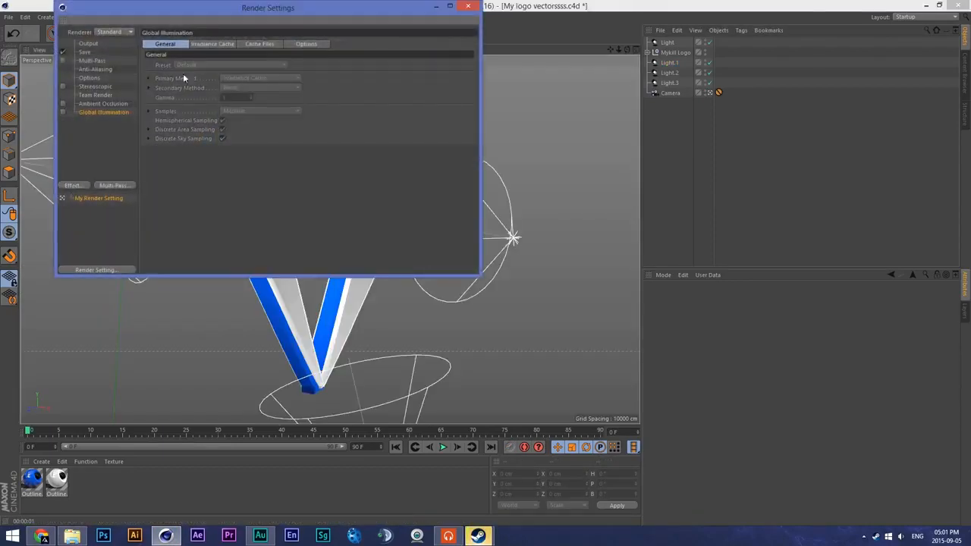
click(470, 7)
key(ctrl+r)
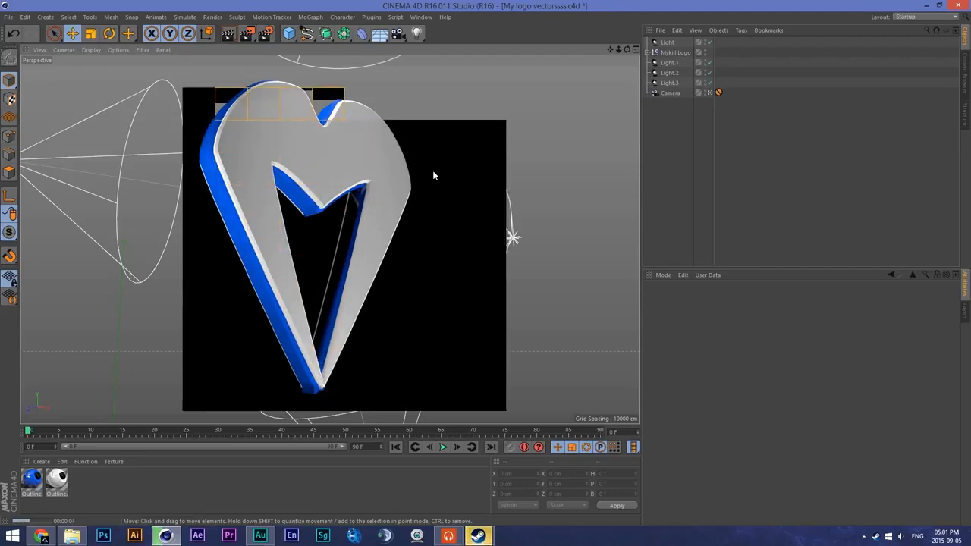
click(413, 190)
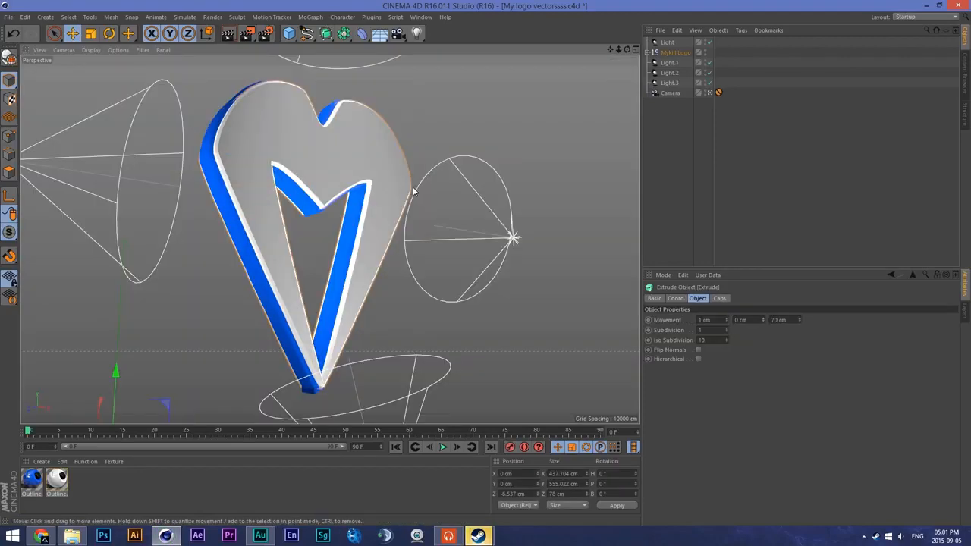
- Move the Protection tag from the camera to Light.3 and reframe the camera so the logo sits closer to the centre
drag(718, 93, 718, 84)
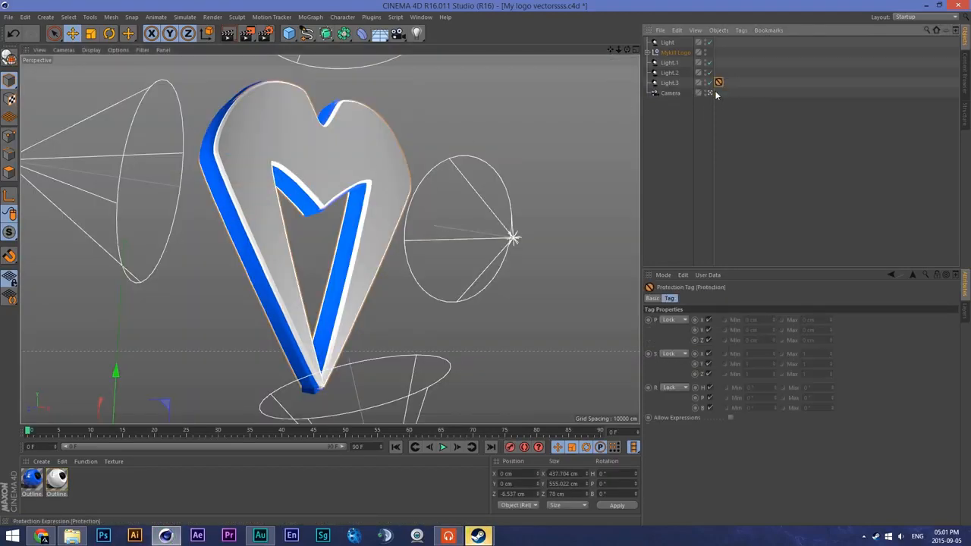
click(710, 93)
alt+drag(497, 95, 535, 47)
drag(610, 49, 629, 53)
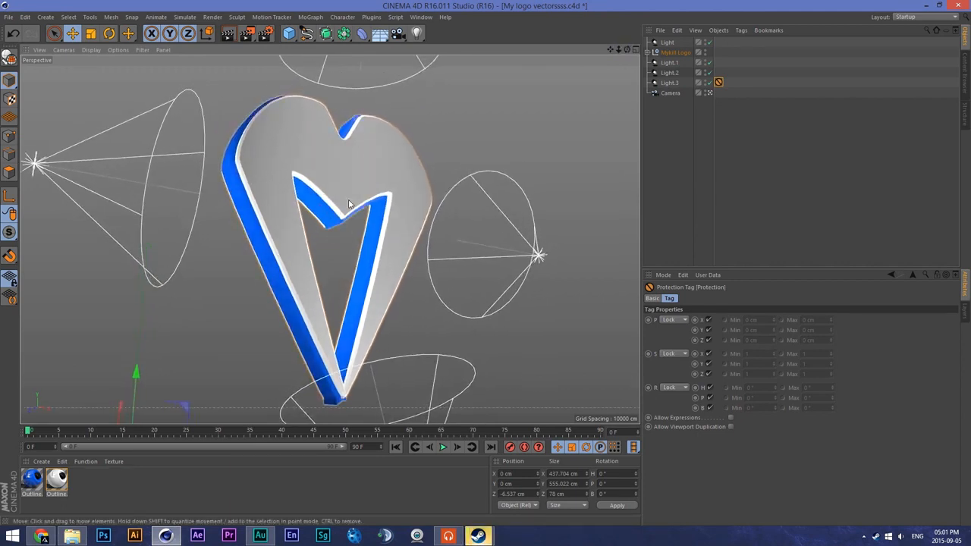
click(304, 229)
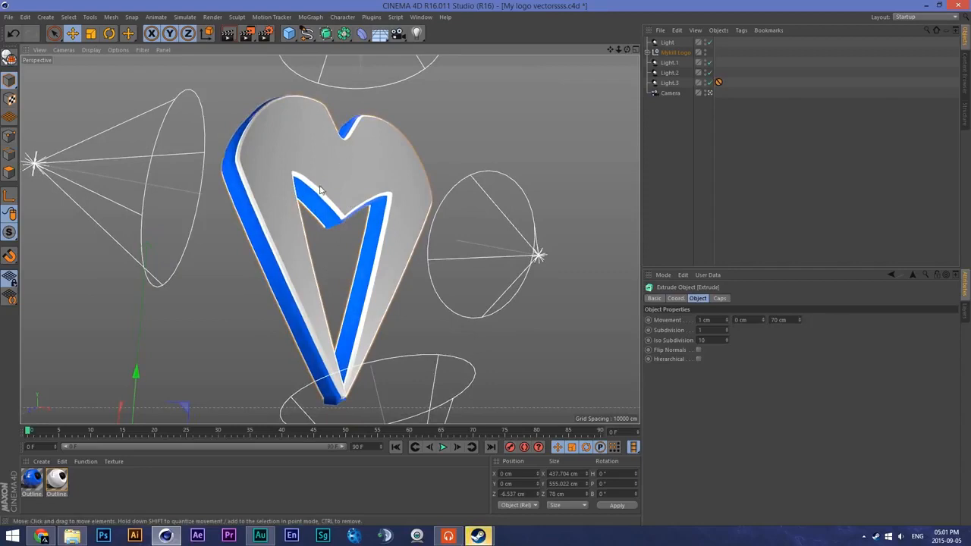
- Place the Mykill Logo group below the camera in the object hierarchy and put the Protection tag back on the camera
drag(674, 52, 678, 100)
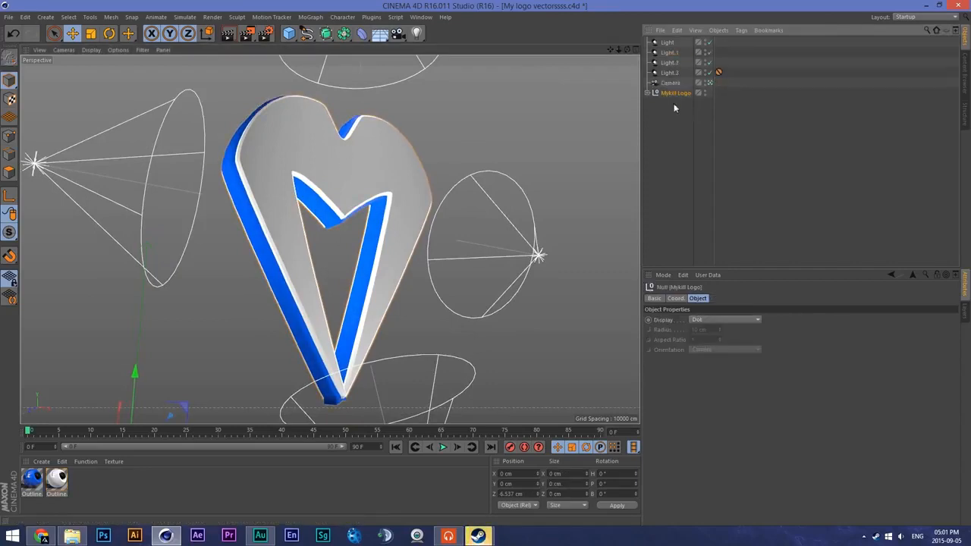
key(r)
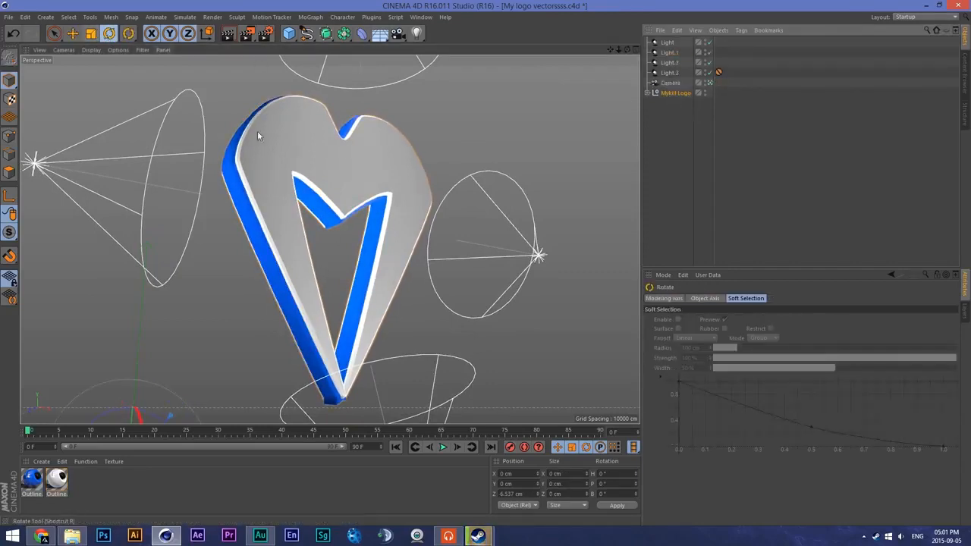
click(321, 179)
click(711, 82)
click(711, 81)
drag(719, 73, 714, 81)
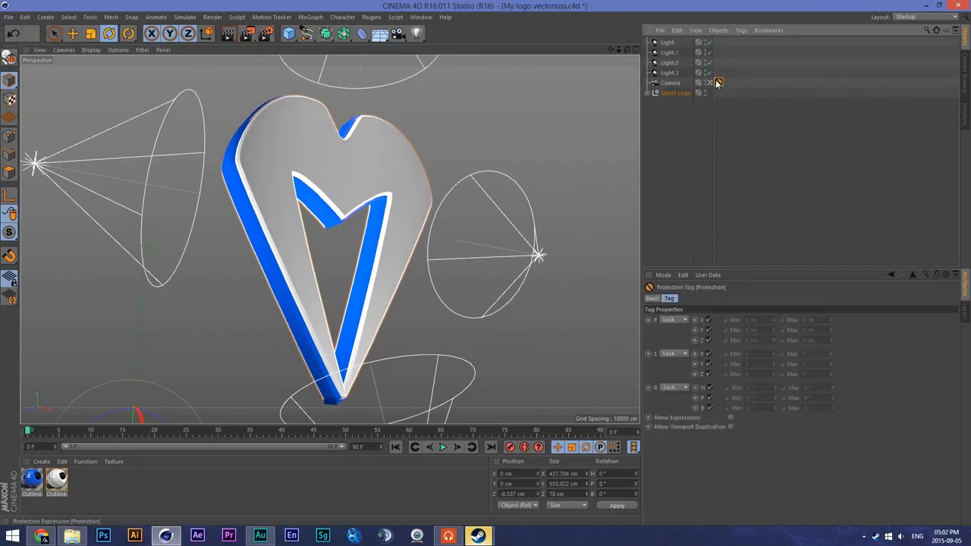
- Leave the camera view, expand the Mykill Logo group and select its blue extrusion, Extrude.1
click(711, 81)
click(674, 92)
drag(613, 50, 332, 226)
scroll(349, 214, down, 3)
click(71, 33)
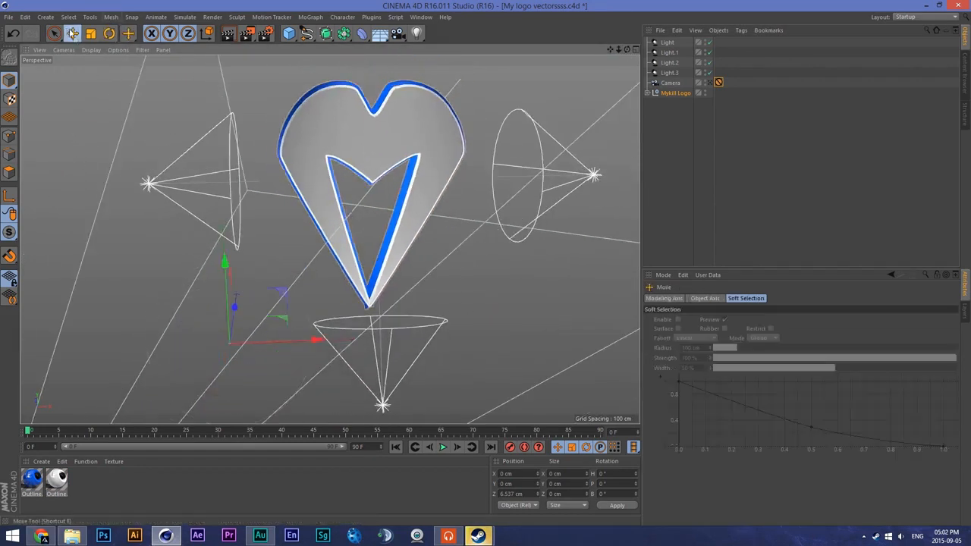
click(647, 92)
click(677, 113)
click(653, 113)
click(684, 126)
ctrl+drag(684, 126, 678, 104)
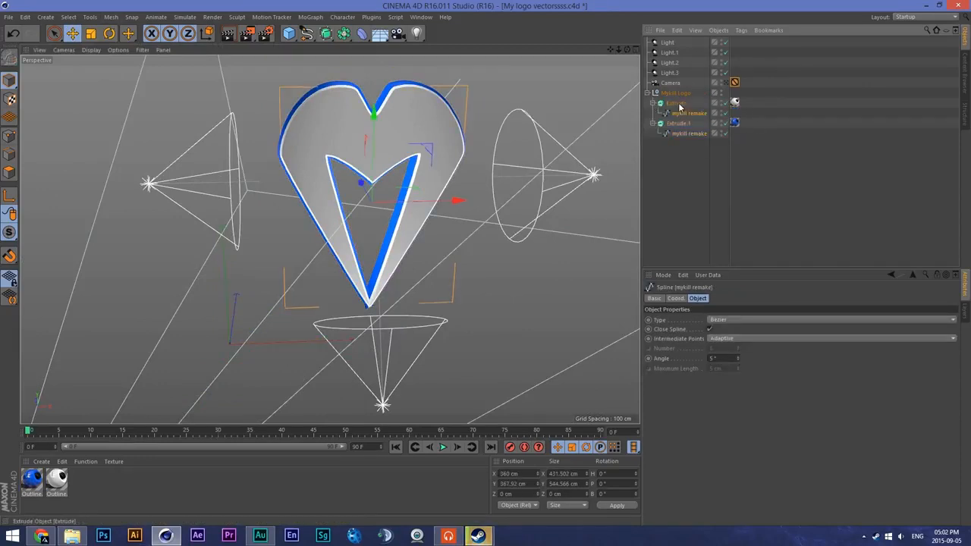
click(677, 122)
- Centre the axes of the blue and white extrusions using Axis Center with Points Center, Include Children and Use All Objects enabled
click(110, 17)
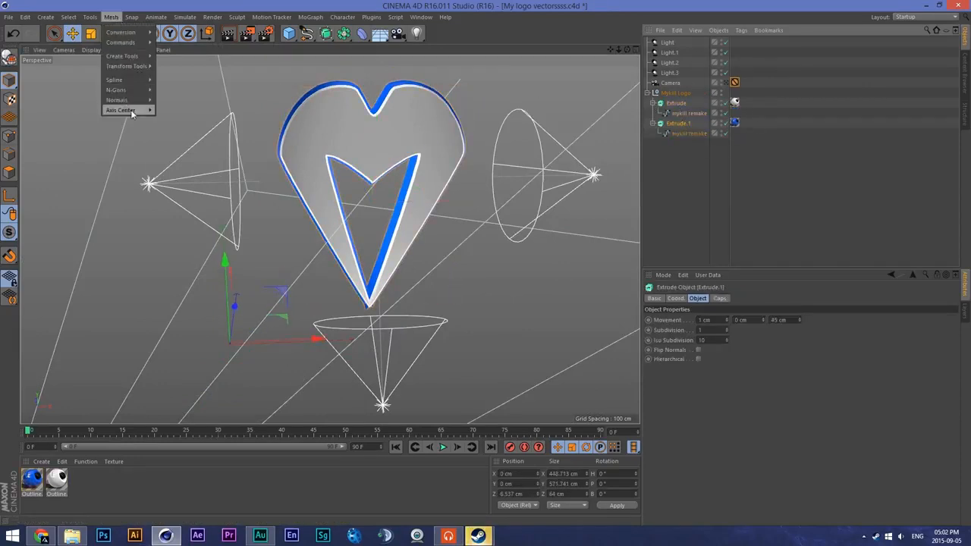
mouse_move(130, 110)
click(171, 113)
click(205, 79)
click(226, 120)
click(219, 127)
click(159, 177)
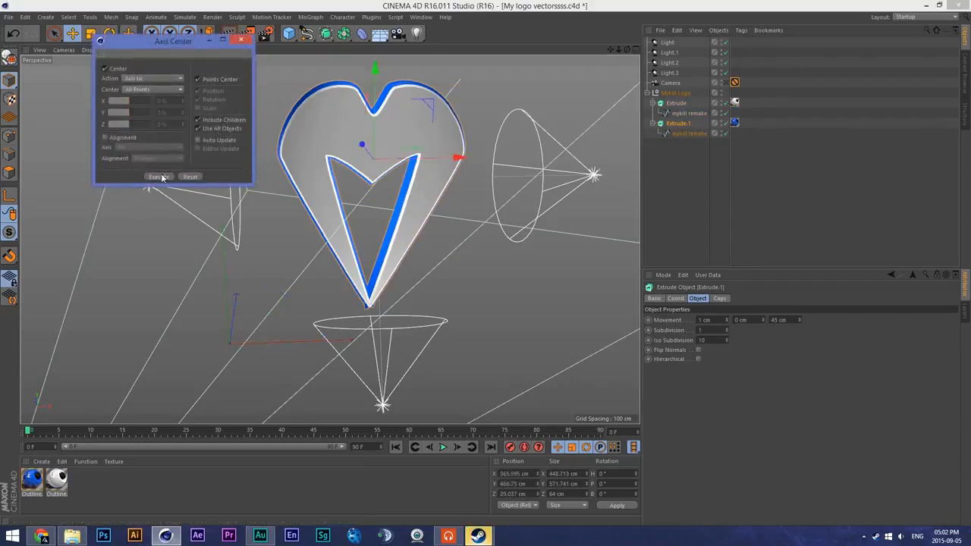
click(682, 123)
click(681, 104)
click(158, 176)
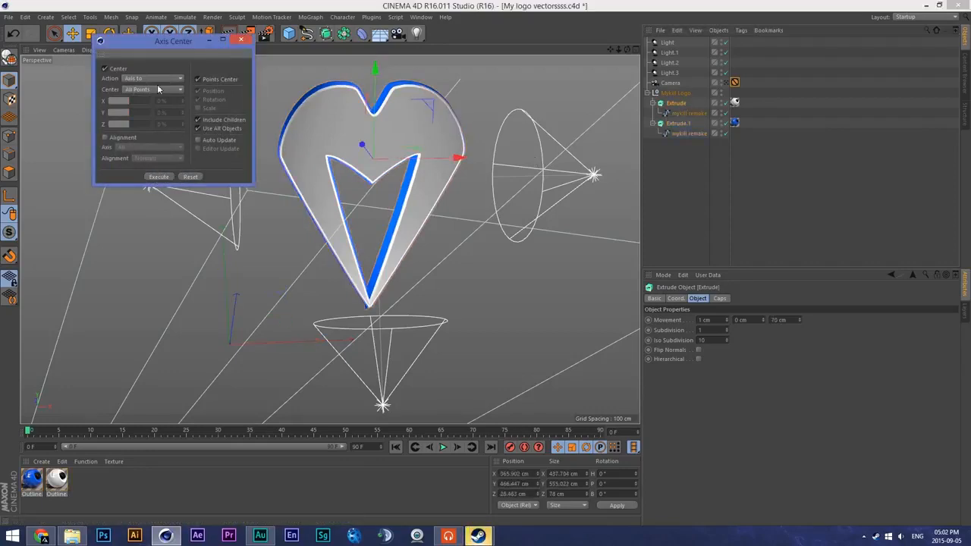
- Turn off Points Center, set the X, Y and Z offsets to 1%, and recentre the axes of the extrusions and the Mykill Logo group
click(199, 79)
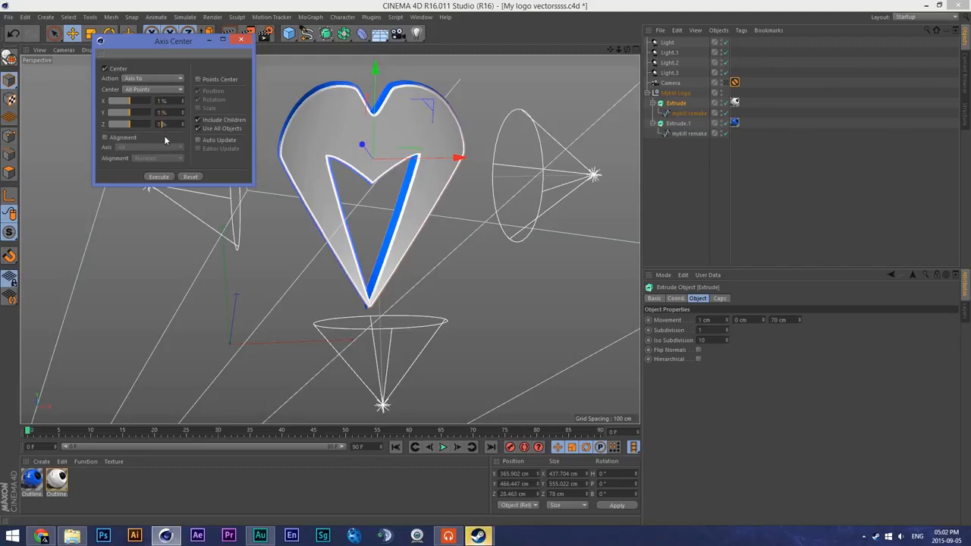
click(680, 123)
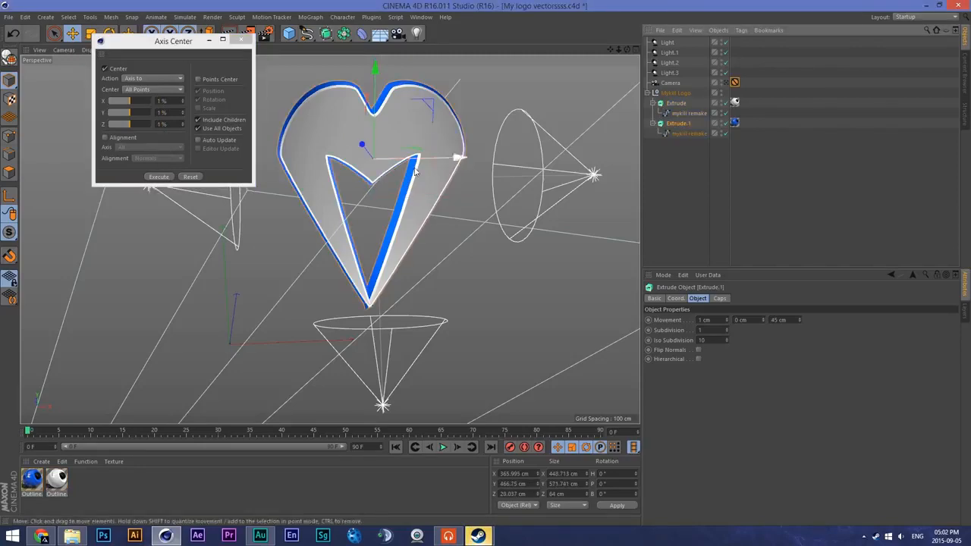
click(158, 177)
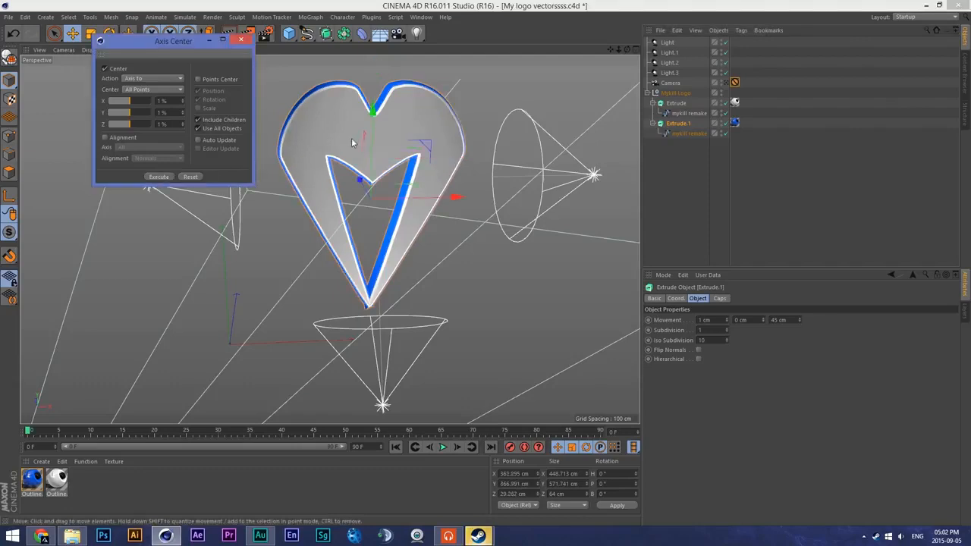
click(677, 102)
click(675, 92)
click(159, 177)
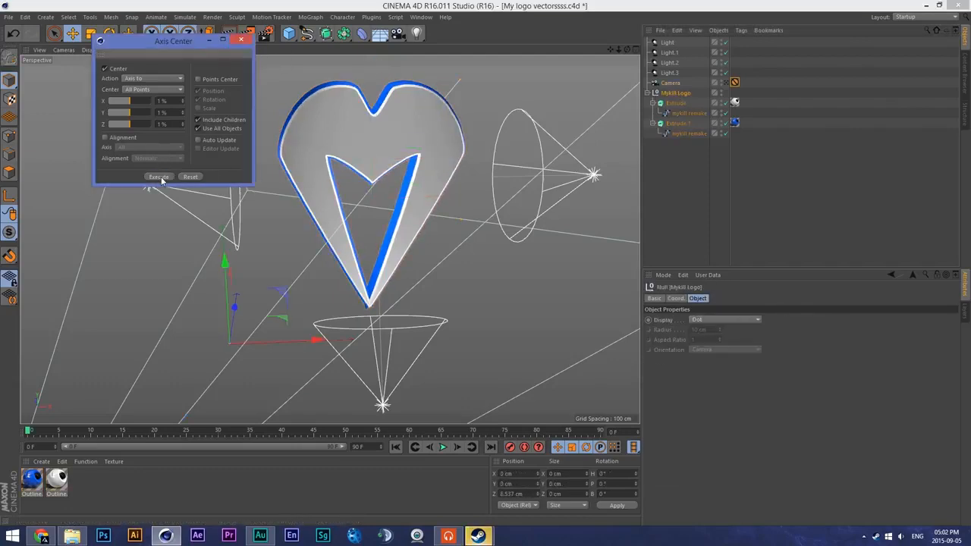
click(241, 39)
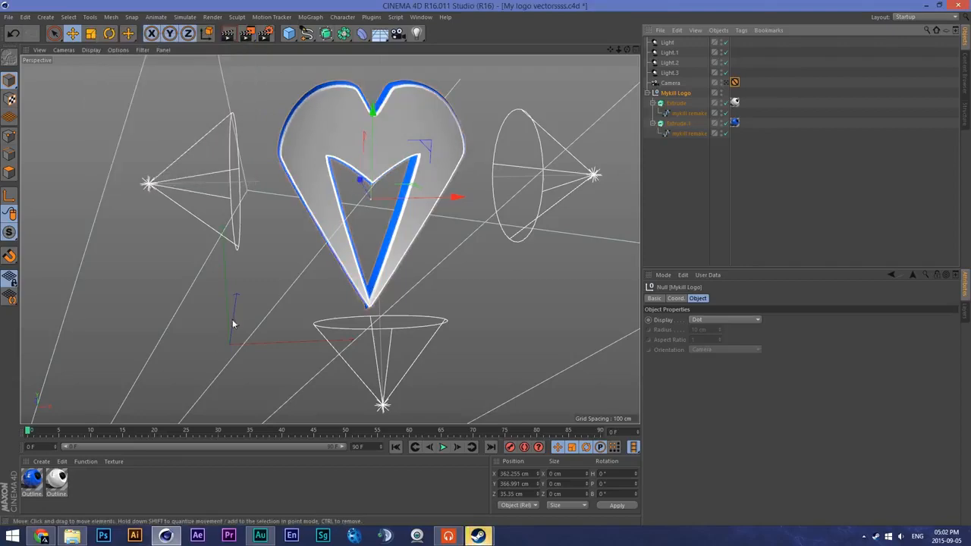
- In the camera view, rotate the Mykill Logo group to a pitch of -10° and nudge it slightly upward
click(725, 82)
click(656, 104)
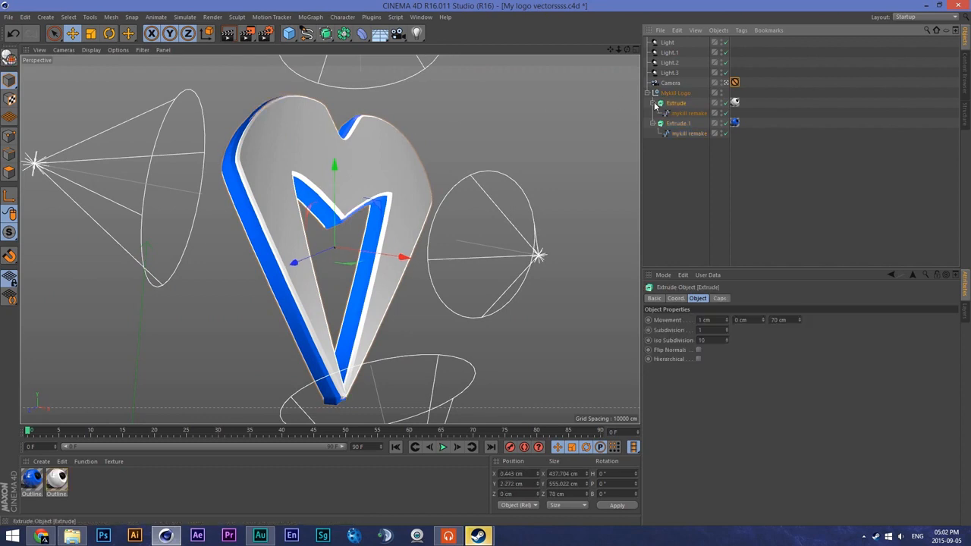
click(675, 93)
click(647, 93)
click(109, 34)
drag(353, 229, 361, 222)
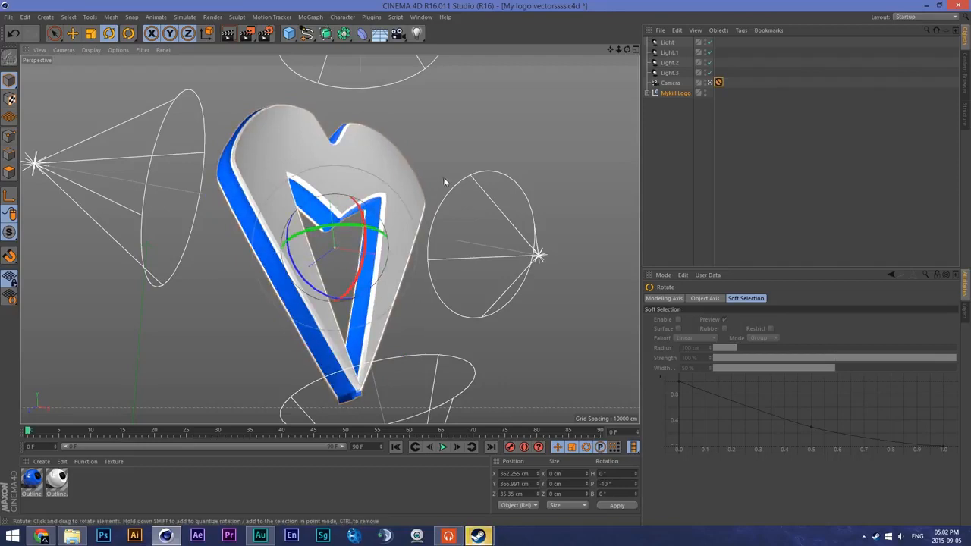
click(73, 34)
drag(392, 260, 402, 253)
- Outside the camera view, move the light above the logo to about Z -36 cm
click(535, 255)
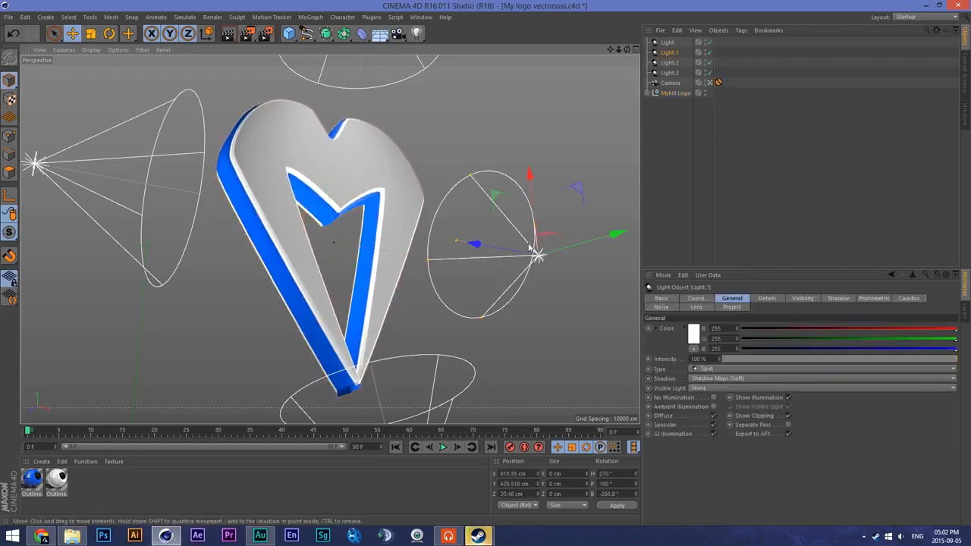
click(710, 83)
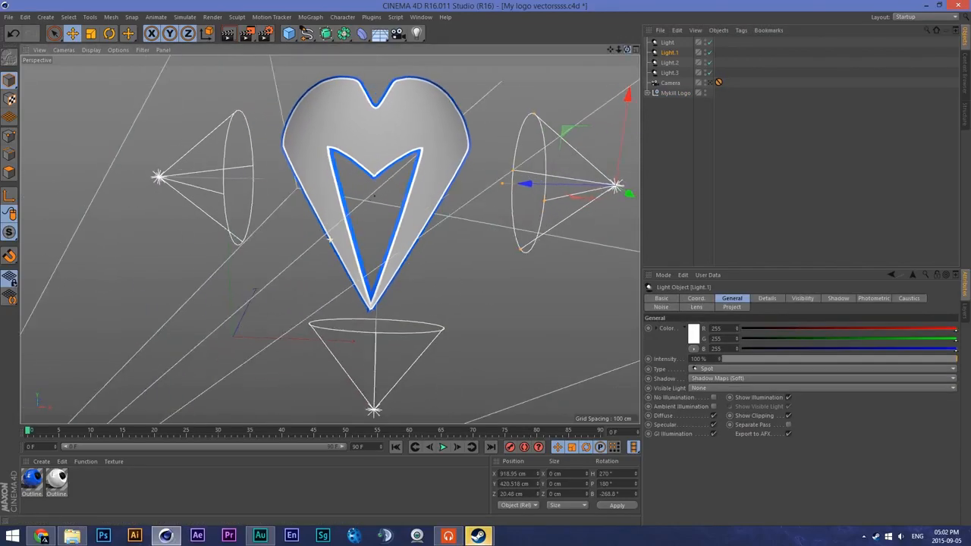
drag(610, 50, 496, 147)
click(266, 82)
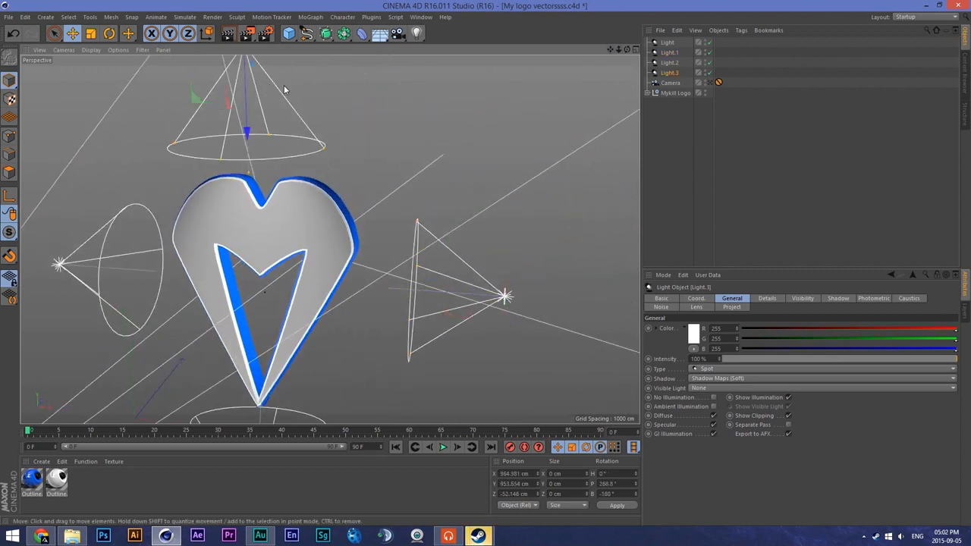
drag(618, 50, 326, 240)
mouse_move(269, 163)
mouse_down()
mouse_move(276, 159)
mouse_move(263, 164)
mouse_move(272, 171)
mouse_up()
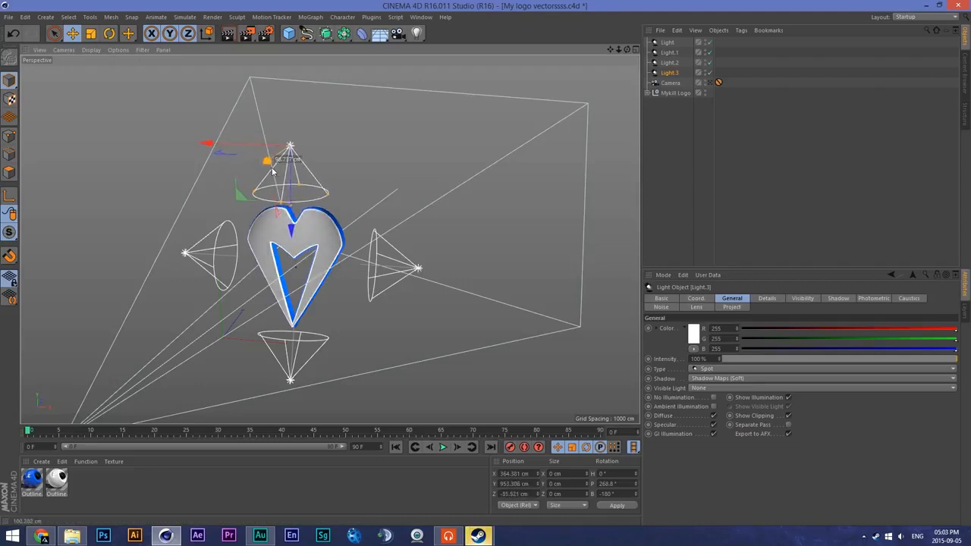
- Set the overhead light's intensity to 150% and preview the render through the camera
click(720, 341)
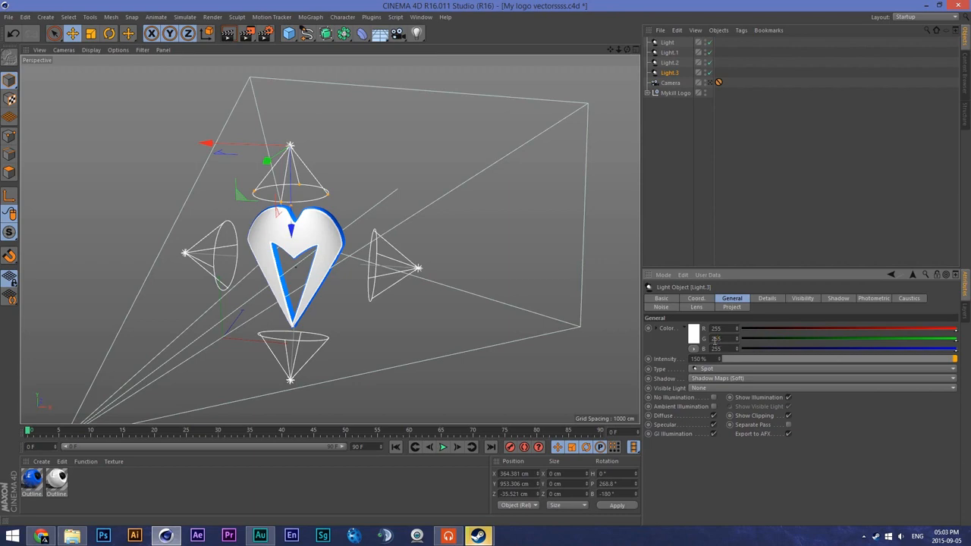
click(710, 84)
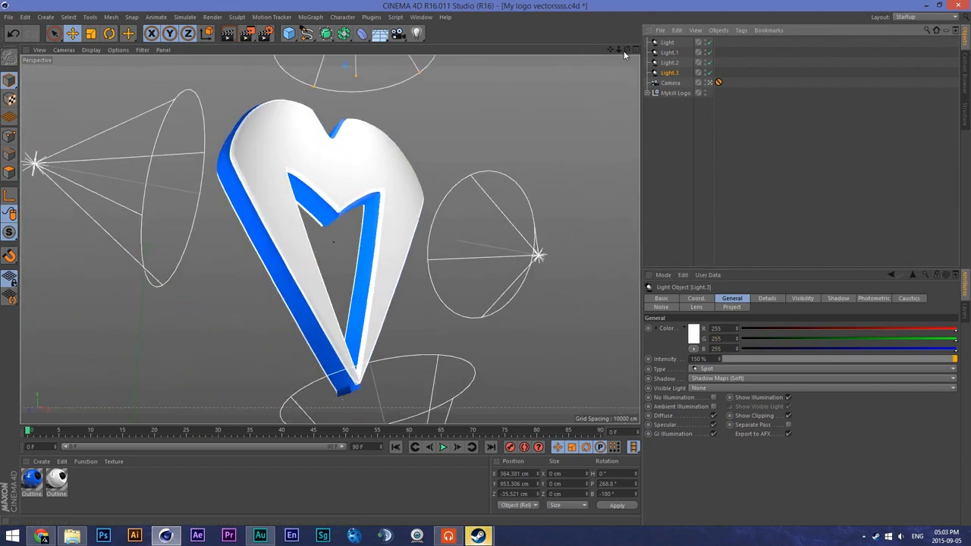
key(alt+r)
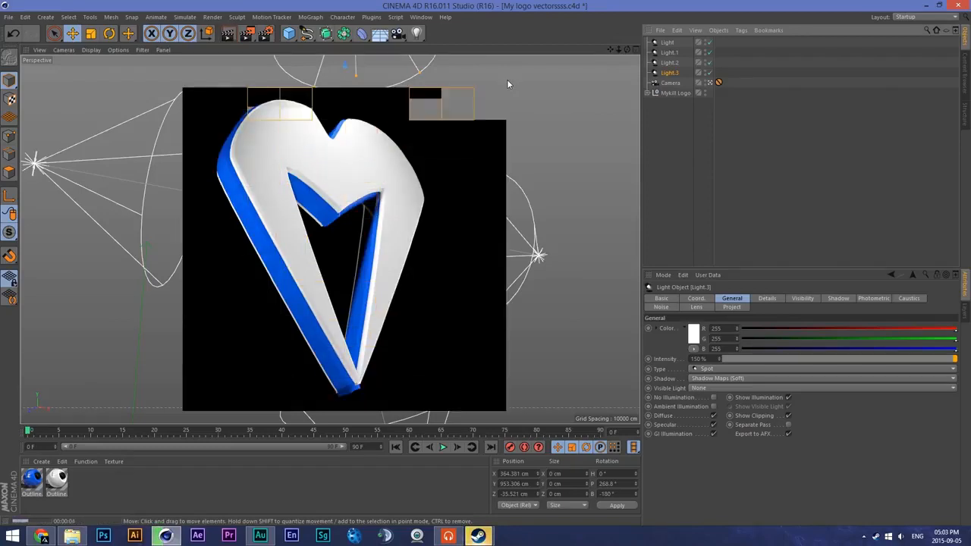
- Turn off the interactive render region over the camera view
key(alt+r)
click(292, 282)
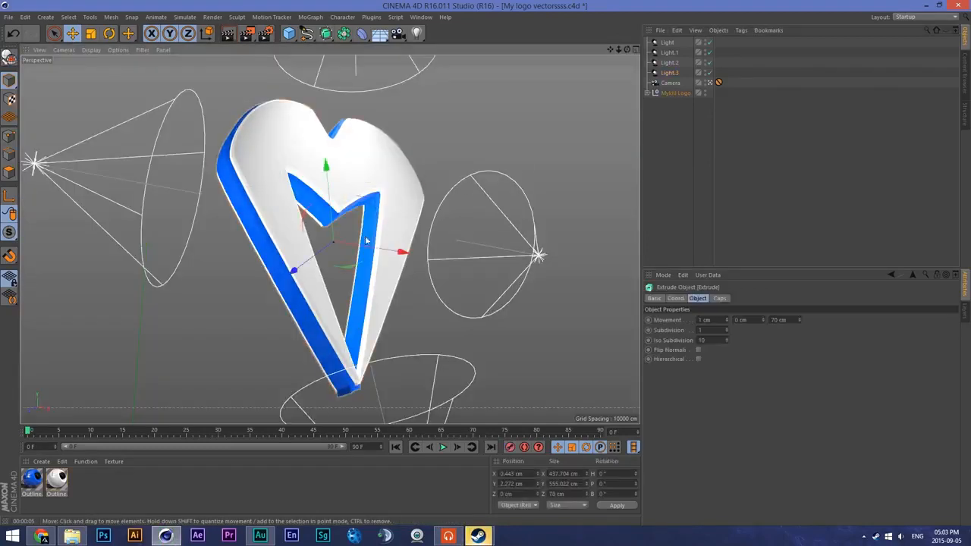
drag(294, 272, 289, 278)
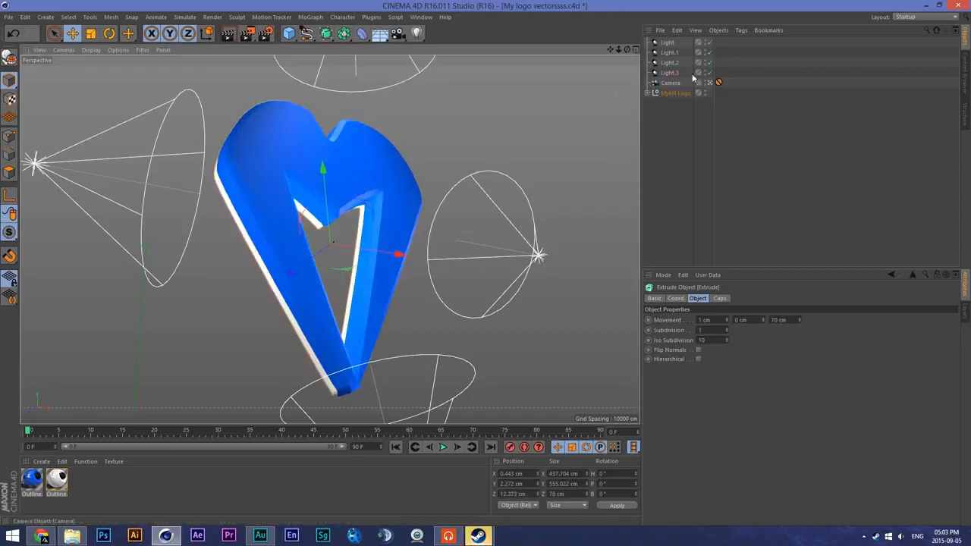
key(ctrl+z)
- Move the whole Mykill Logo group along its own depth axis to about Z 45 cm
click(684, 91)
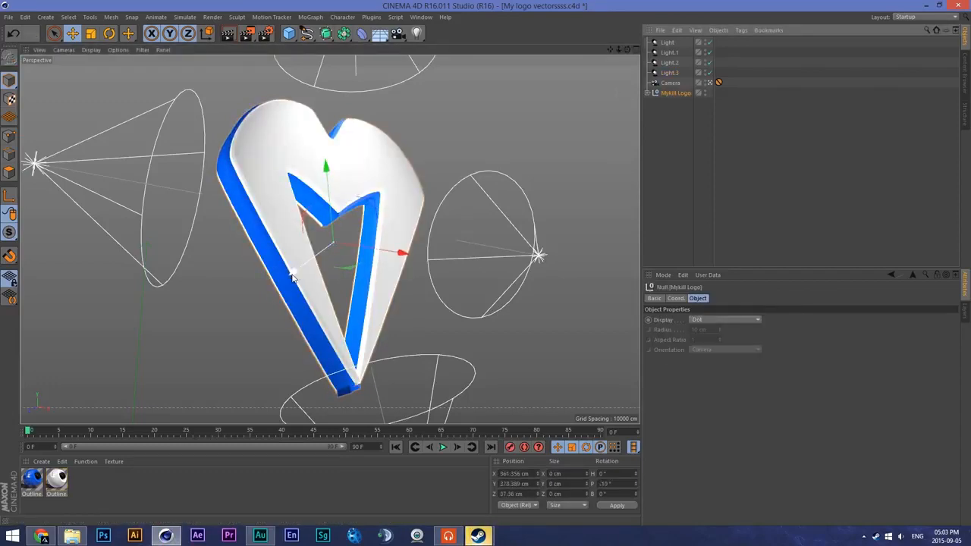
drag(326, 241, 334, 242)
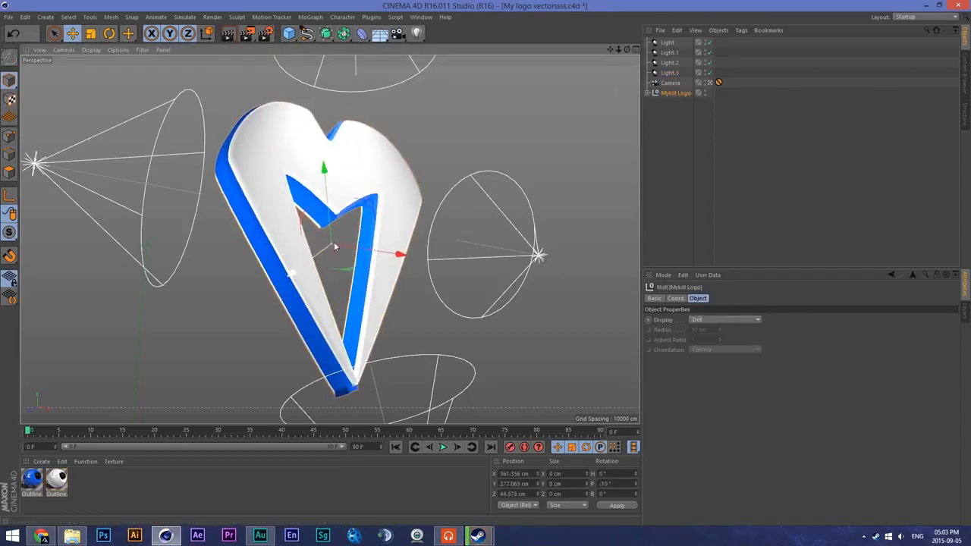
- Set the subdivision of both extrusions in the Mykill Logo group to 30
click(649, 92)
click(678, 102)
double_click(704, 331)
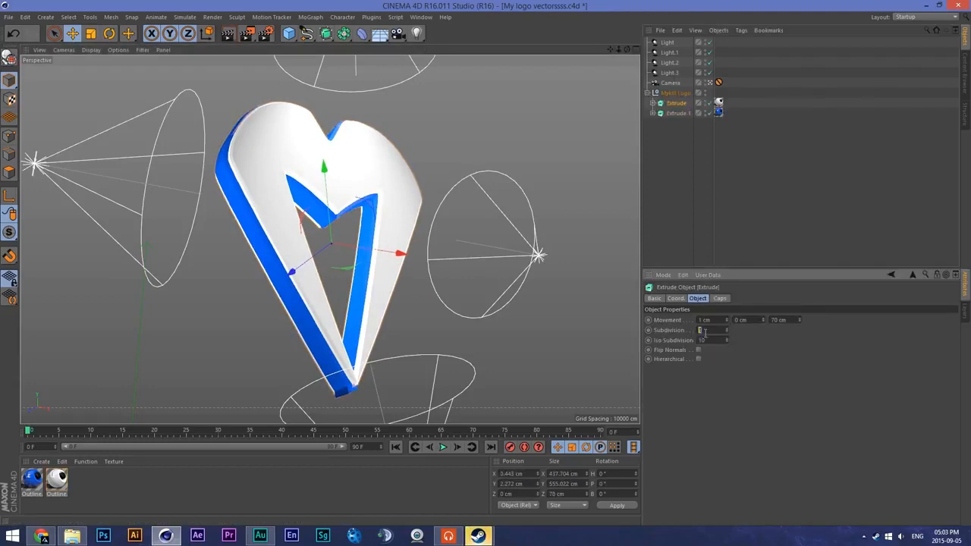
click(677, 112)
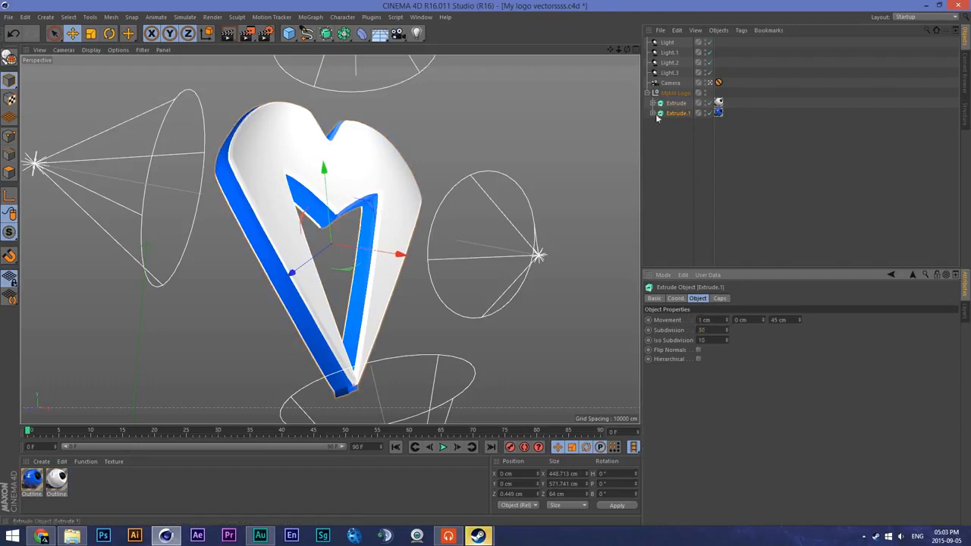
click(364, 186)
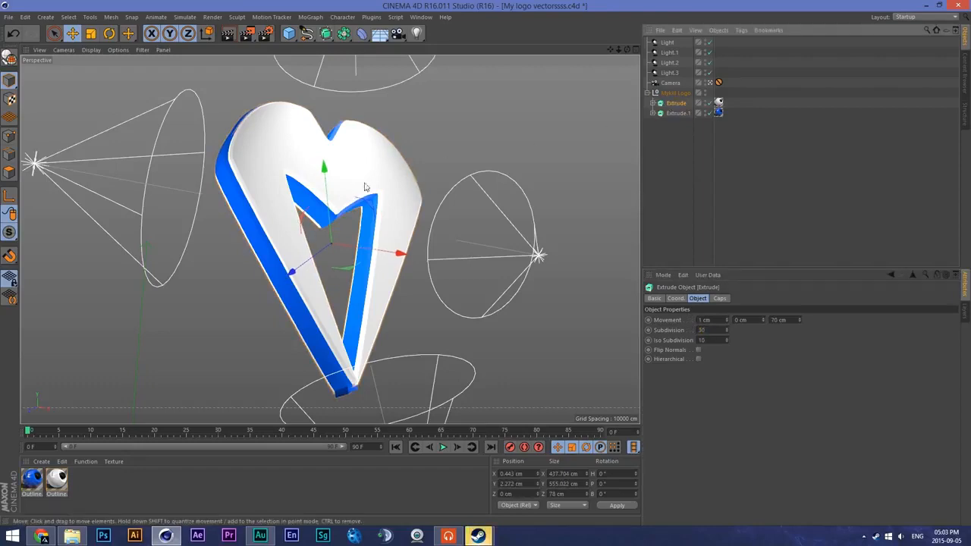
click(647, 92)
- Enable Ambient Occlusion in the render settings, leaving Global Illumination off
click(265, 33)
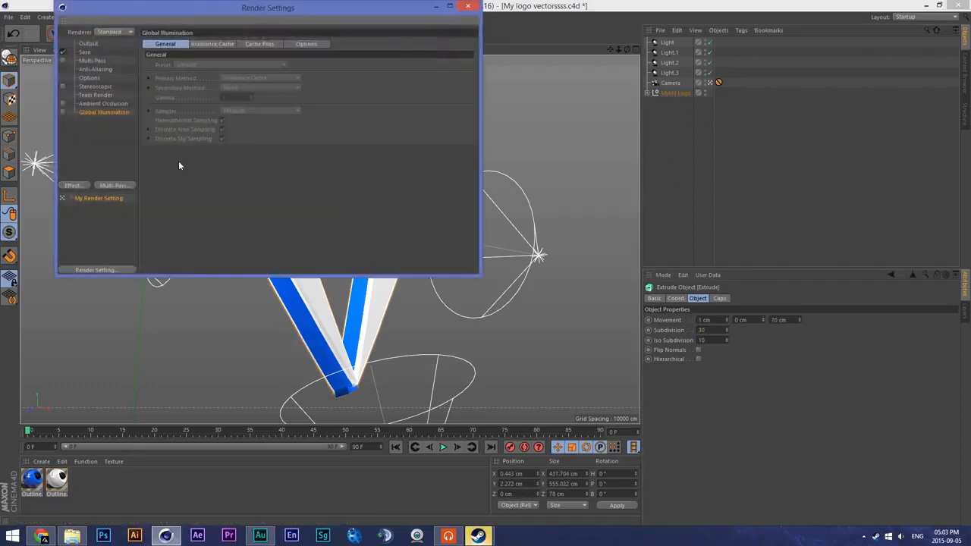
click(104, 104)
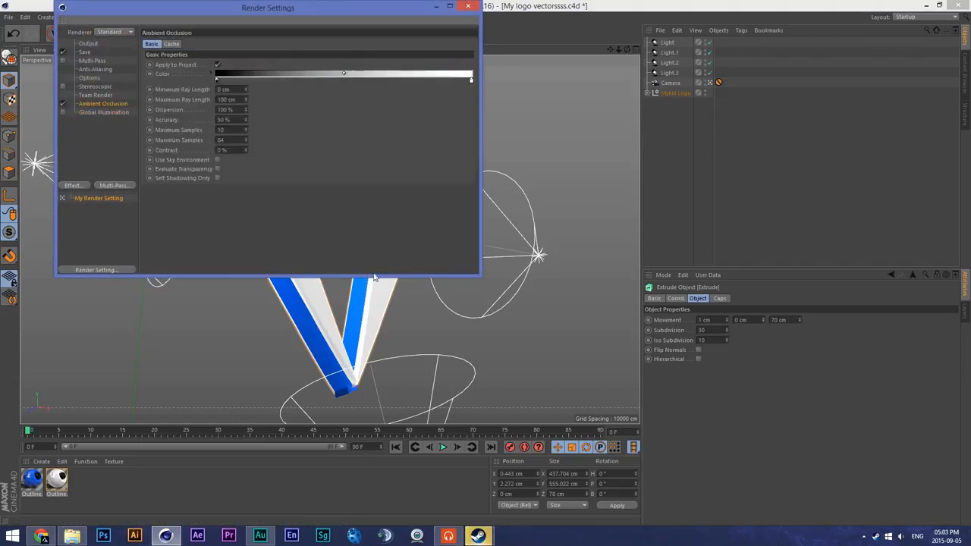
click(89, 112)
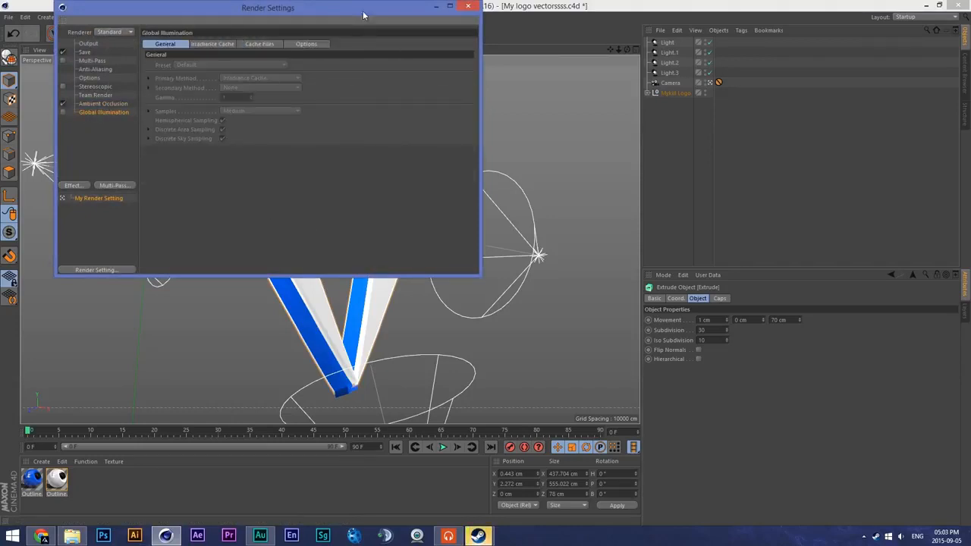
drag(362, 15, 650, 68)
drag(489, 56, 265, 30)
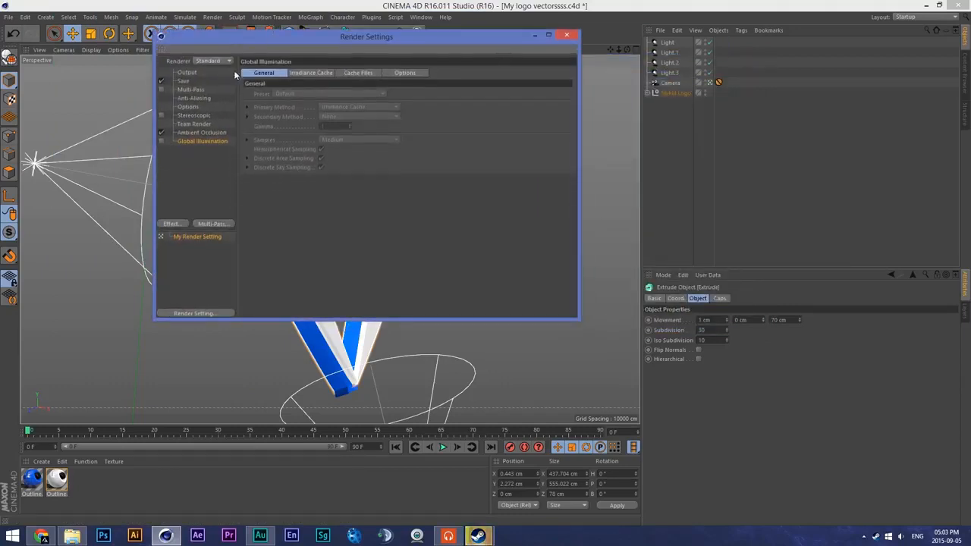
- Set the render to save as a PNG with an alpha channel under the file name "hey hey smeriez"
click(194, 116)
click(190, 107)
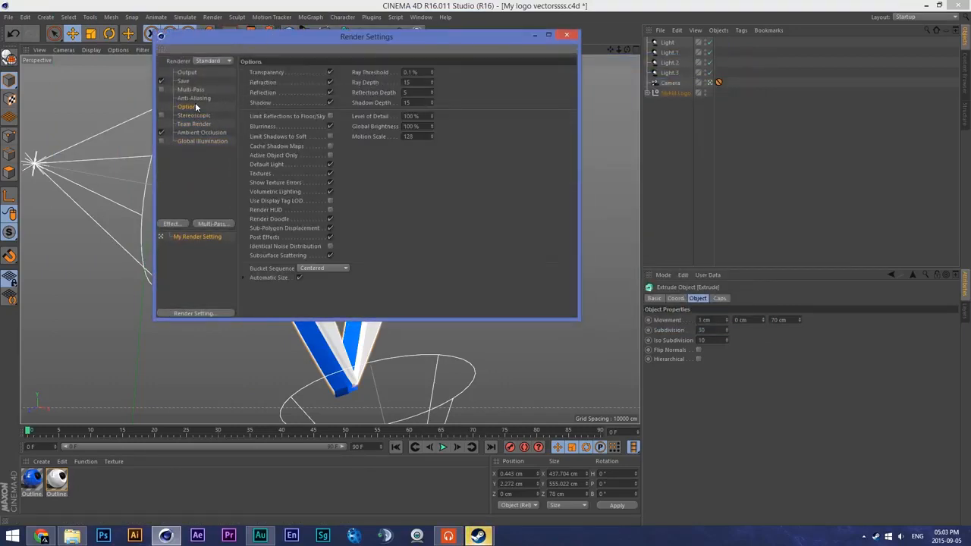
click(194, 98)
click(201, 88)
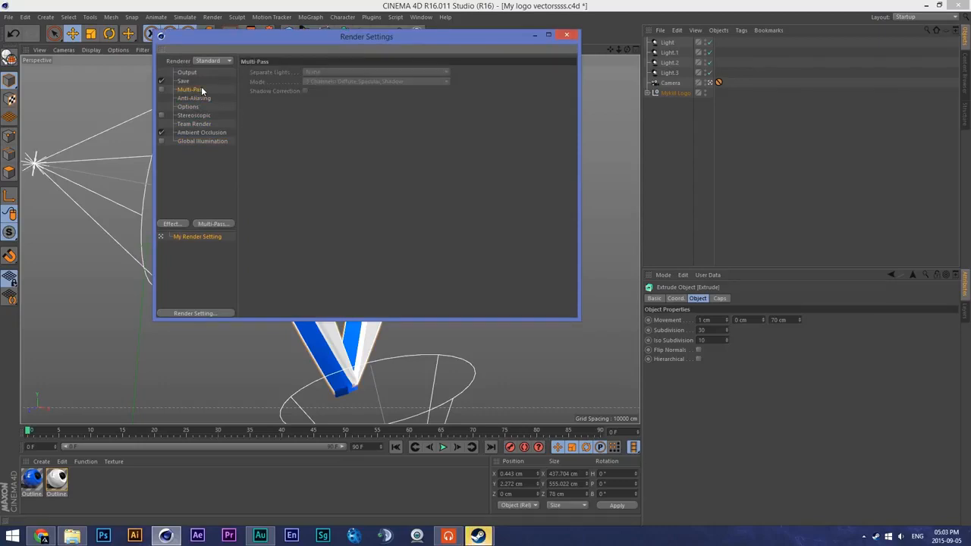
click(201, 107)
click(202, 87)
click(204, 79)
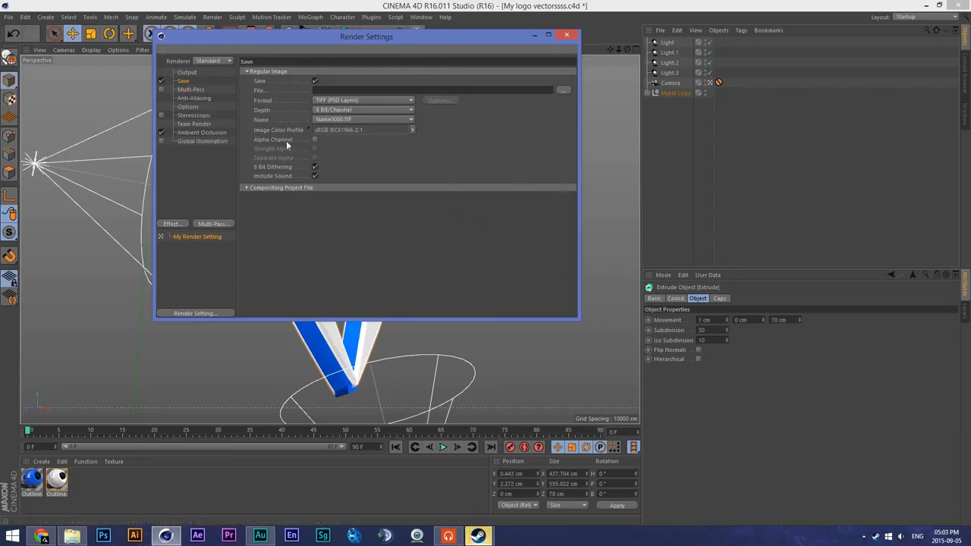
click(315, 140)
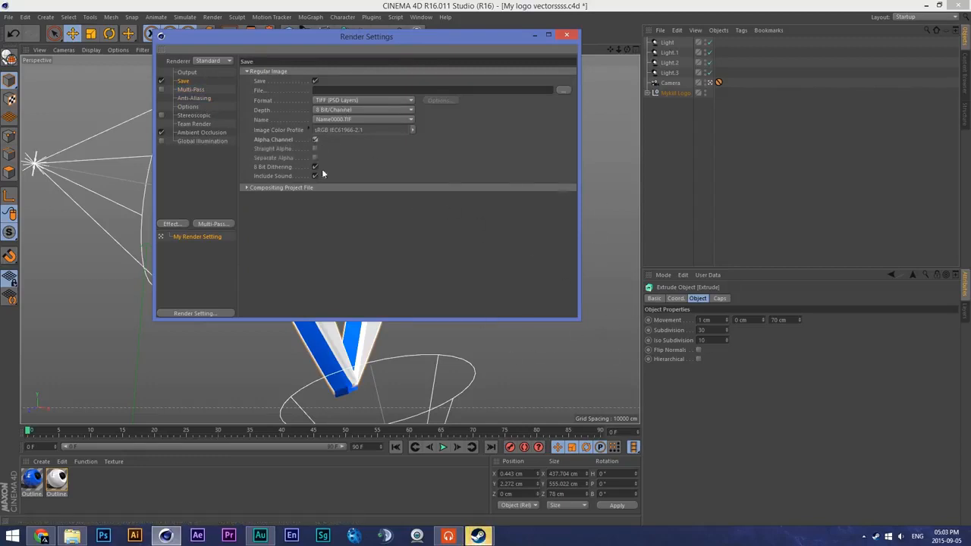
click(379, 101)
click(348, 210)
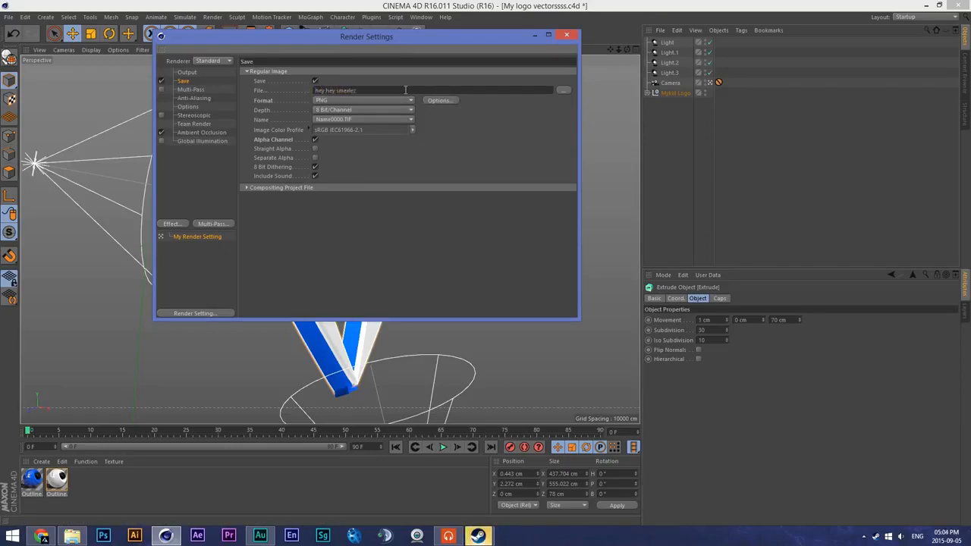
click(567, 34)
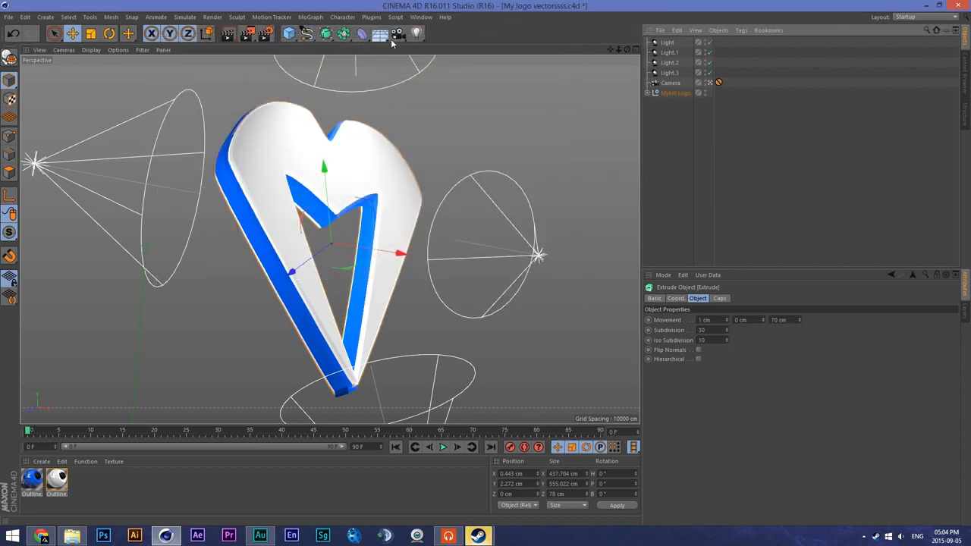
- Render the logo to the Picture Viewer, inspect the image up close and close the viewer
click(247, 36)
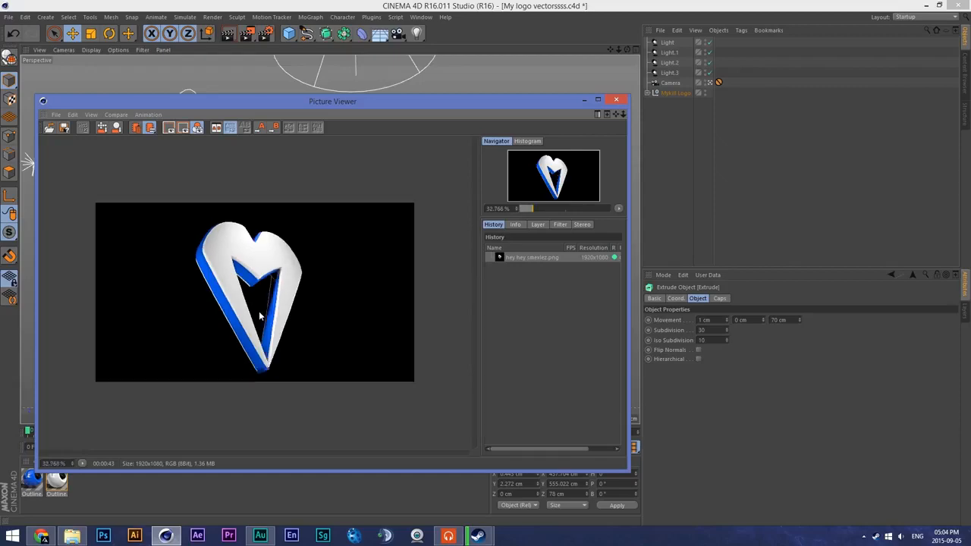
scroll(258, 308, up, 5)
scroll(244, 243, down, 6)
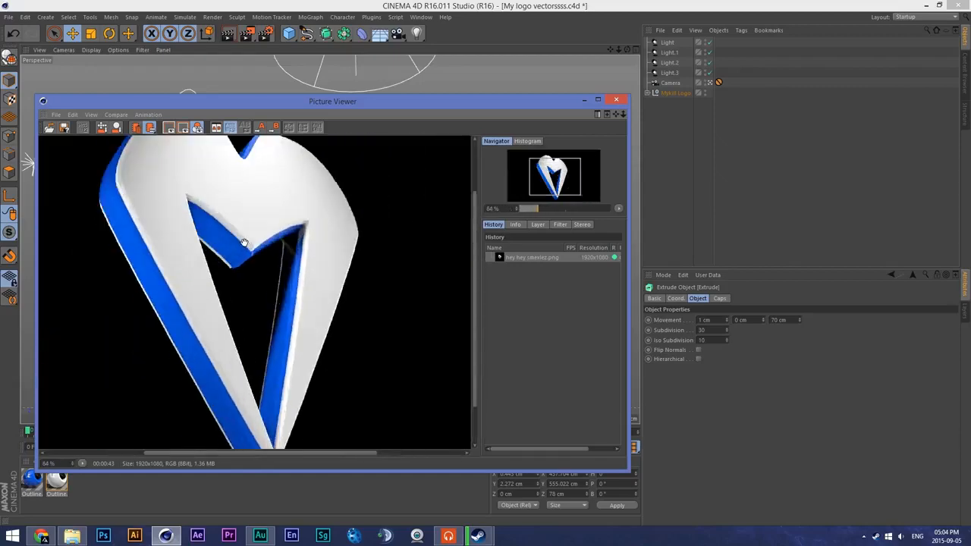
scroll(244, 243, up, 5)
click(622, 100)
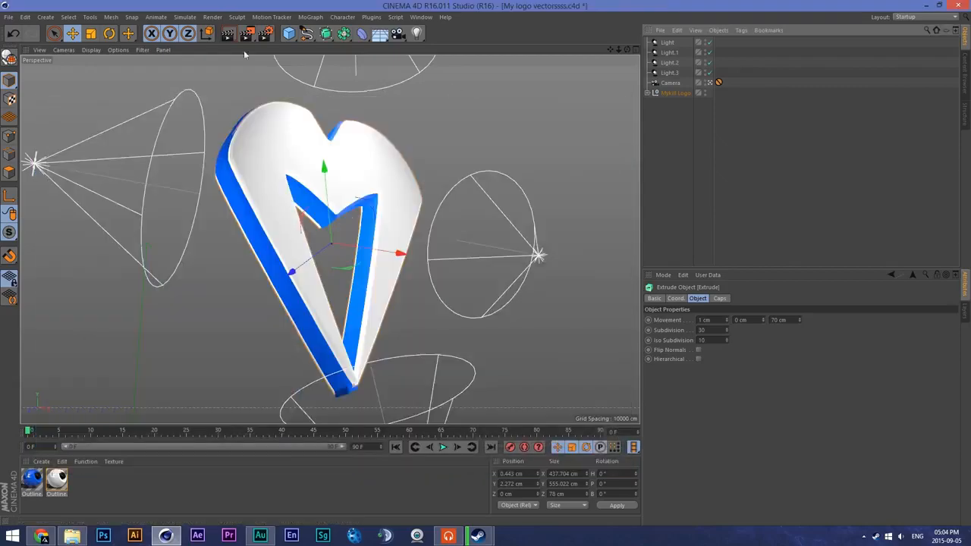
- Review the image size, resolution and frame range in the render output settings
click(267, 35)
click(188, 73)
click(183, 80)
click(187, 72)
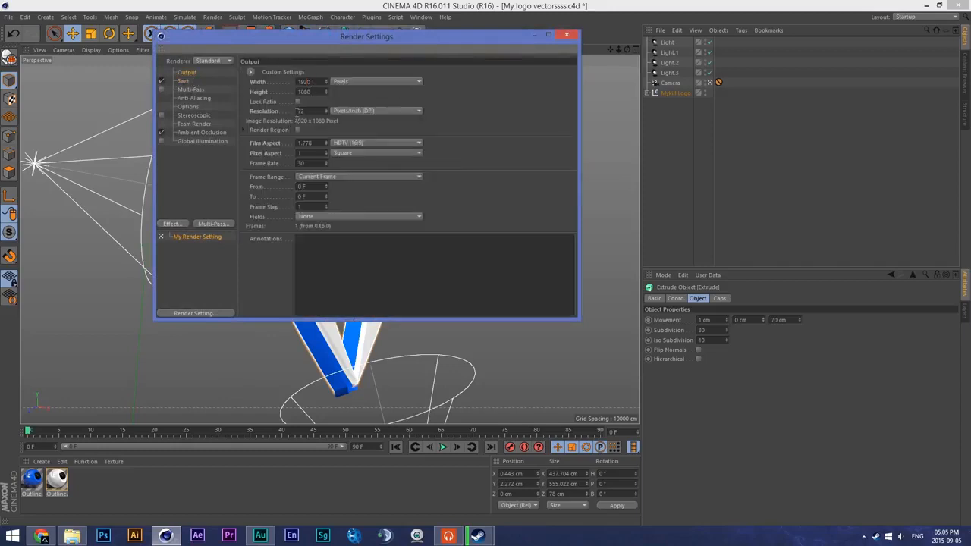
click(566, 34)
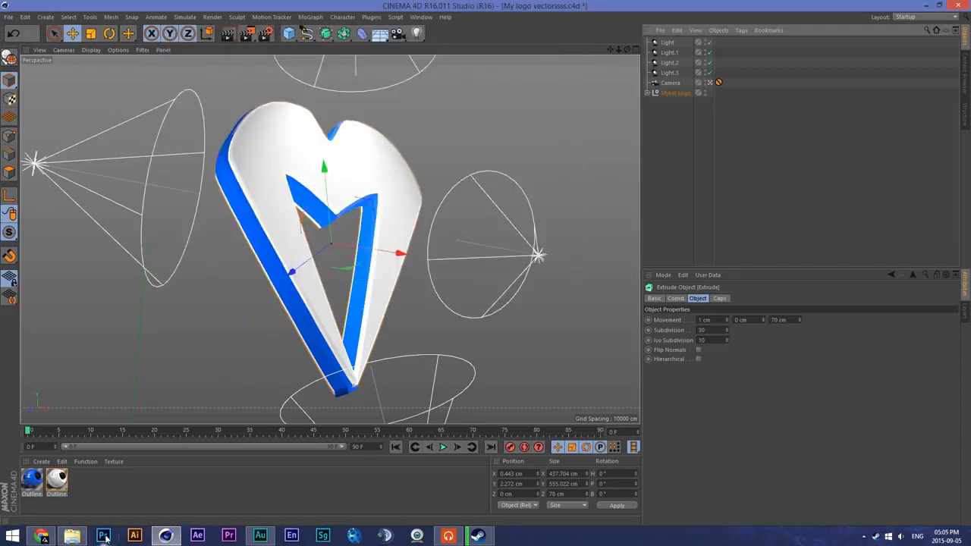
- Switch to Photoshop and open Wallpaper thing Altitude.psd from the Graphics folder on the desktop
click(104, 537)
mouse_move(68, 537)
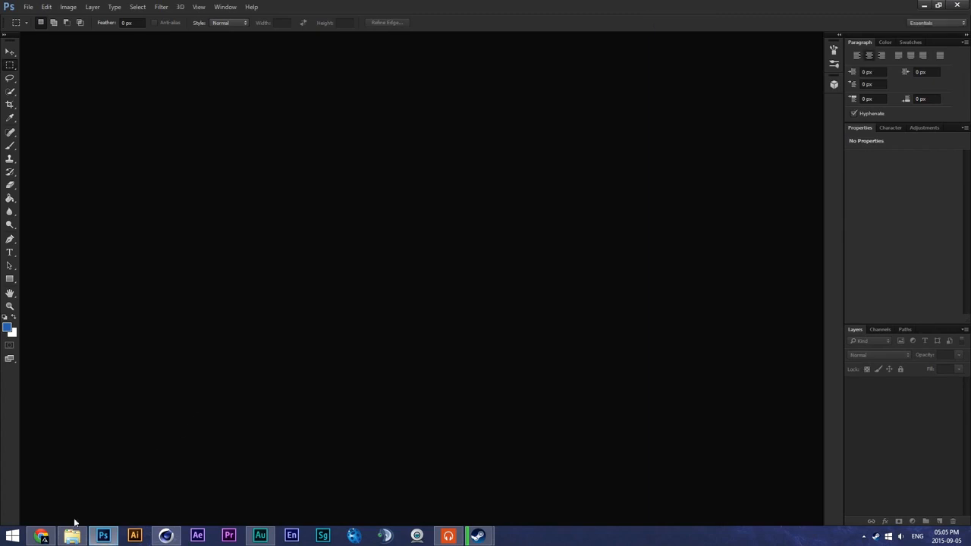
click(73, 534)
click(690, 483)
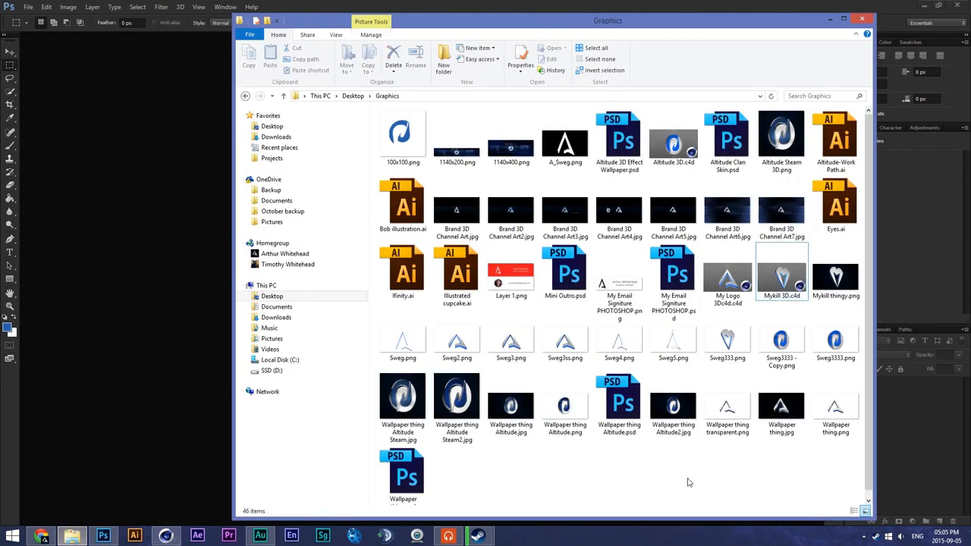
scroll(572, 447, down, 1)
click(628, 410)
double_click(628, 409)
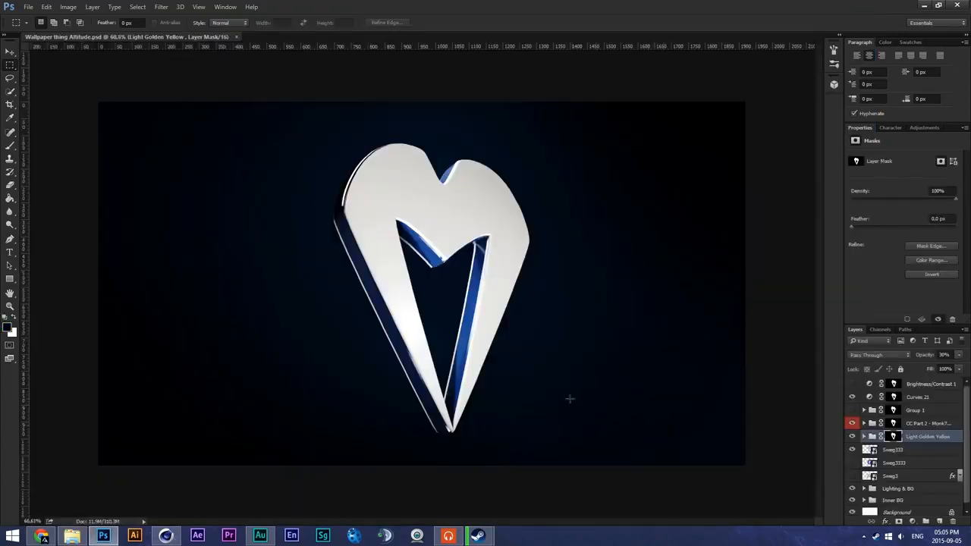
- Examine the Curves 21 adjustment and the CC Part 2 and Light Golden Yellow groups of the wallpaper
click(939, 398)
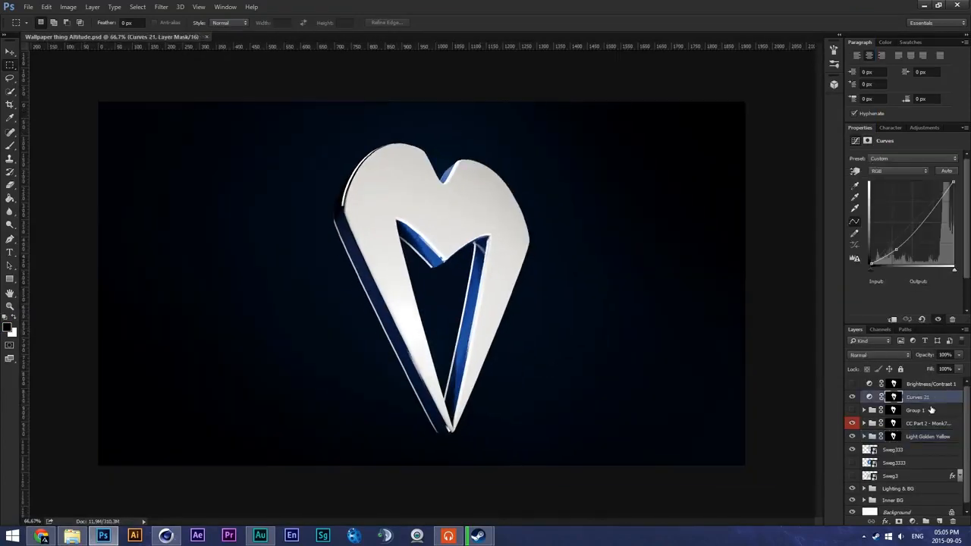
click(938, 427)
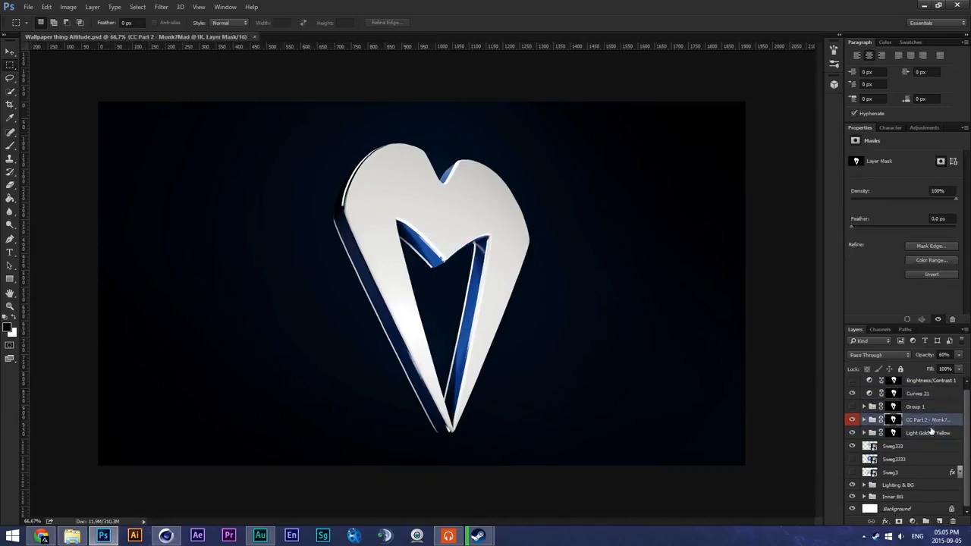
click(920, 434)
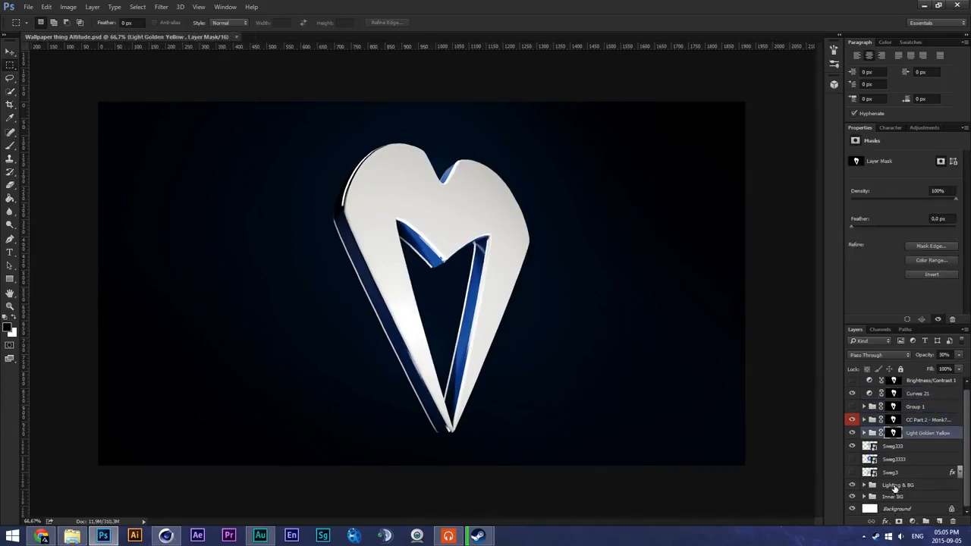
- Hide and show the Lighting & BG and Inner BG groups to compare the logo with and without its background
click(895, 488)
click(853, 487)
click(851, 498)
click(851, 498)
click(851, 497)
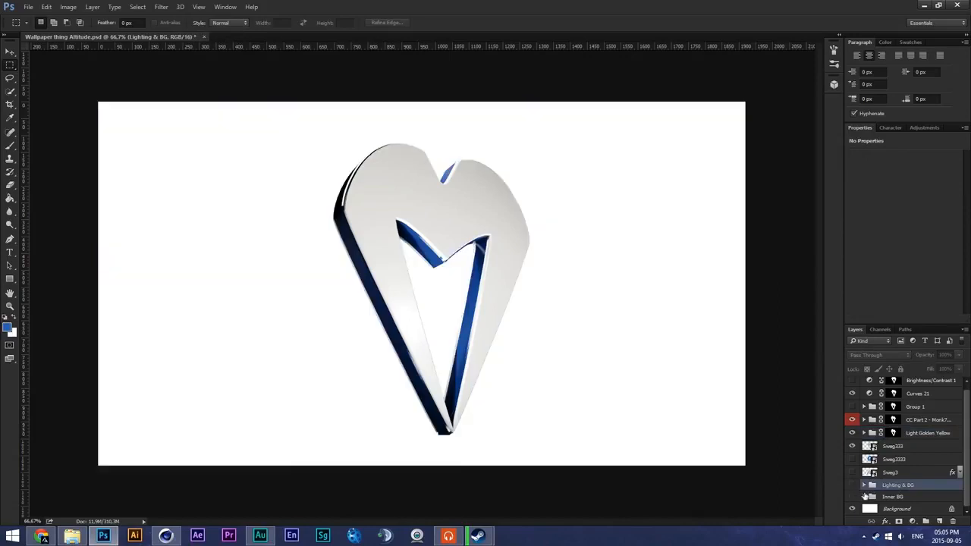
click(864, 497)
click(852, 497)
scroll(895, 485, down, 2)
scroll(895, 484, down, 2)
scroll(893, 487, up, 3)
click(864, 446)
click(852, 485)
key(ctrl+plus)
key(ctrl+minus)
key(ctrl+plus)
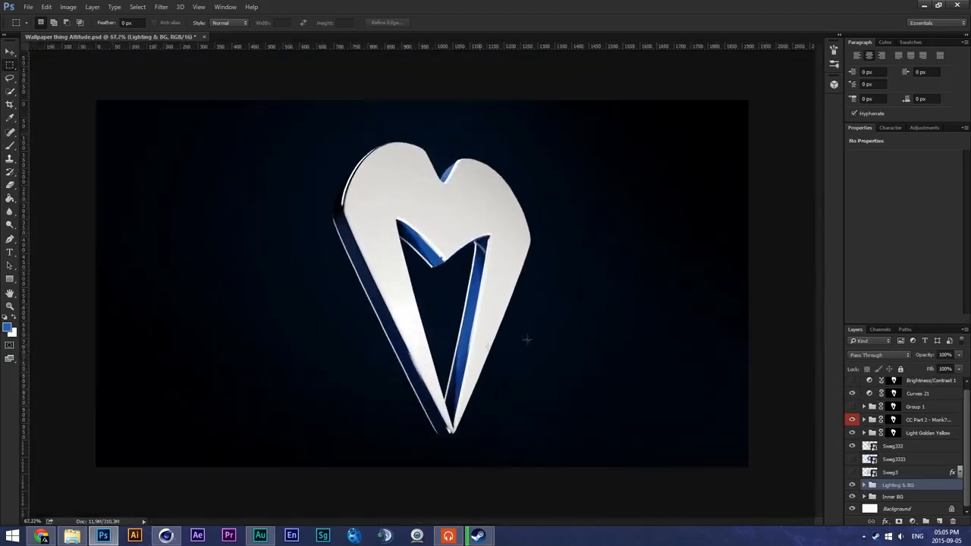
- Expand the Lighting & BG and Inner BG groups to examine their layers, and collapse both again
click(10, 53)
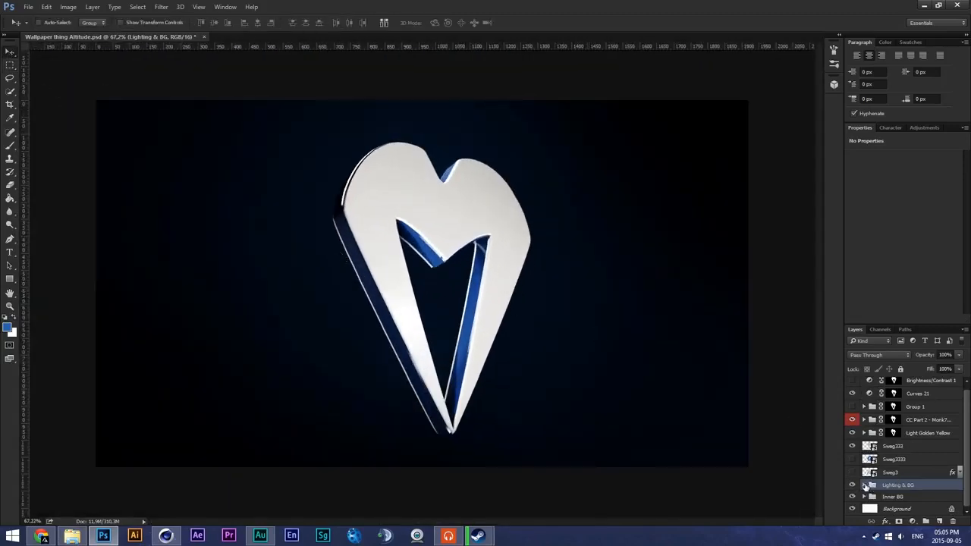
click(864, 485)
scroll(865, 448, down, 3)
click(865, 417)
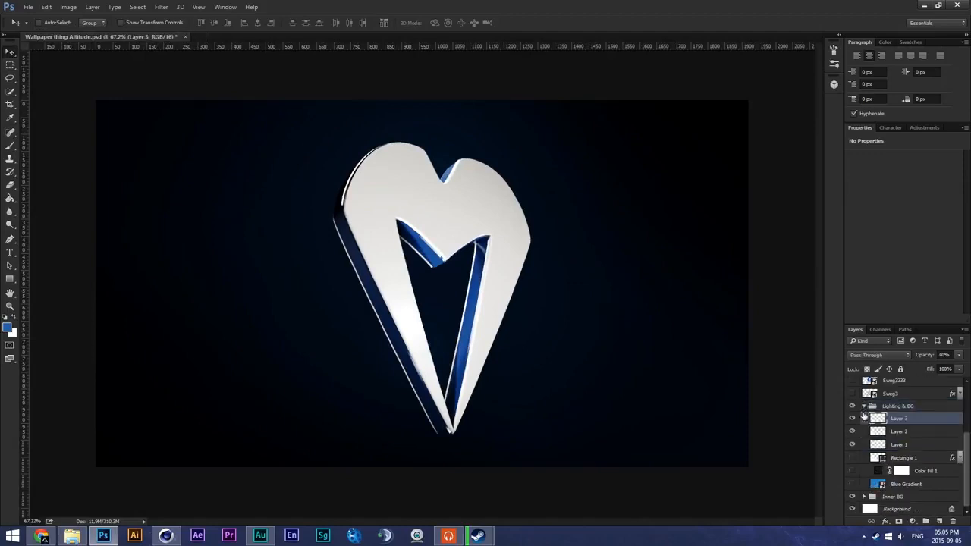
click(863, 407)
click(864, 496)
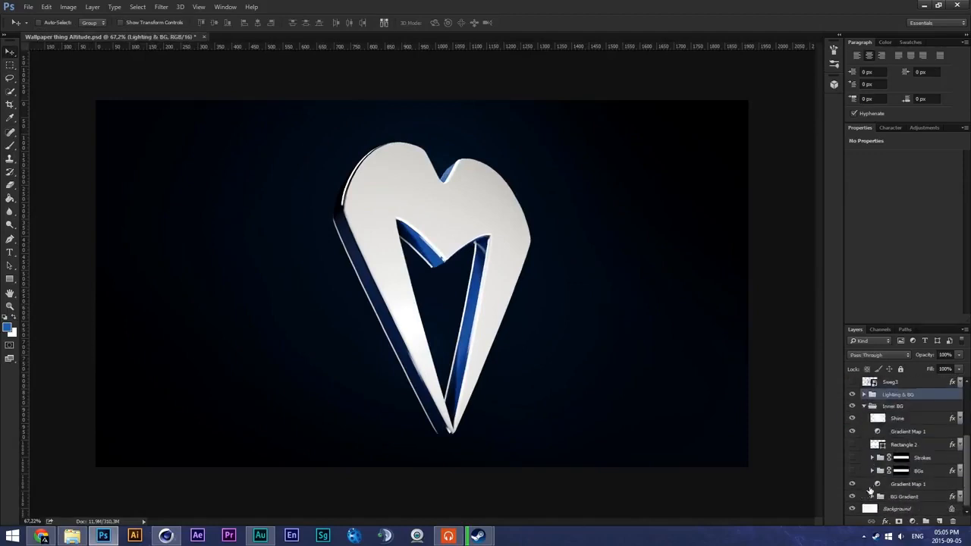
scroll(870, 486, up, 3)
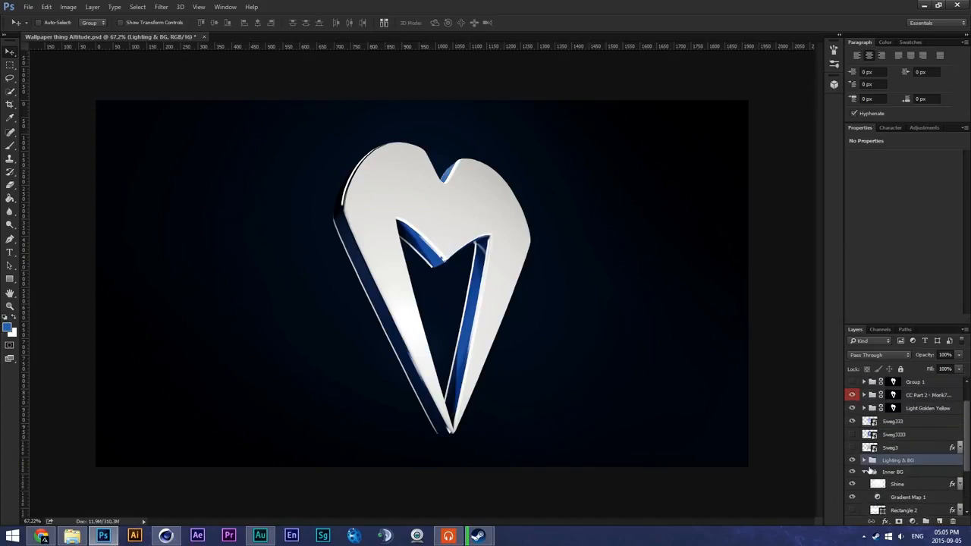
click(866, 472)
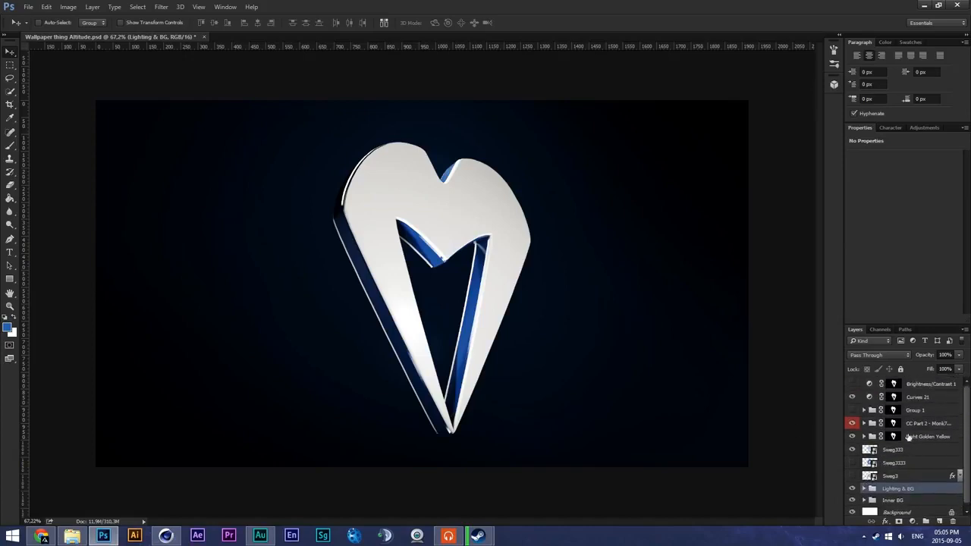
- Hide and show the CC Part 2 group to compare its effect on the logo, and examine the layers inside it
click(910, 423)
click(851, 424)
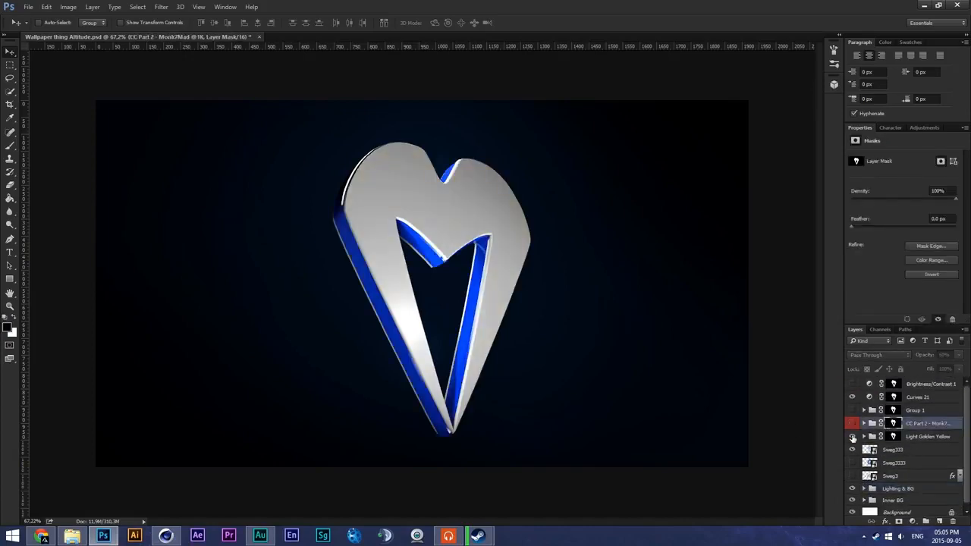
click(851, 424)
click(852, 424)
click(865, 424)
scroll(887, 445, down, 4)
scroll(889, 446, up, 3)
click(864, 410)
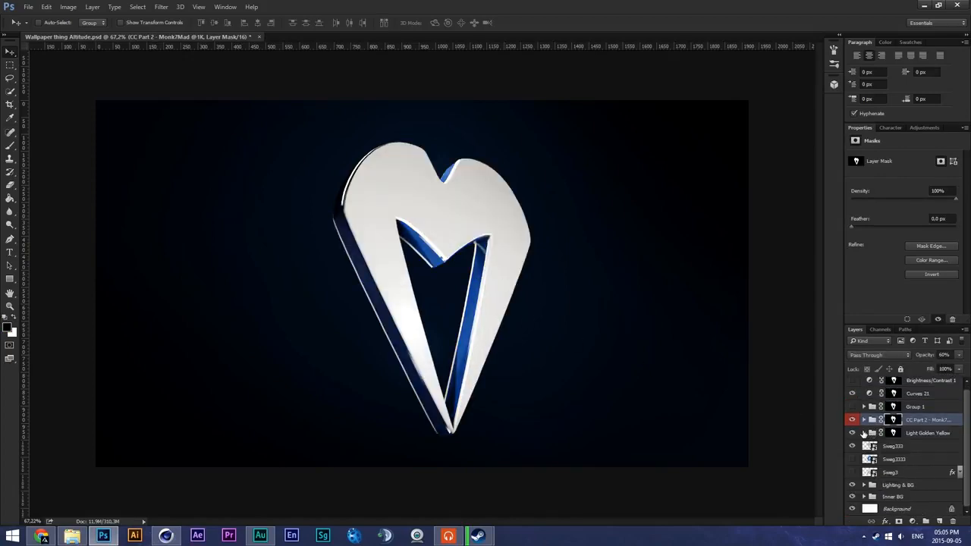
- Expand the Light Golden Yellow group to examine its layers, collapse it again, and inspect the colour-corrected logo
click(863, 433)
scroll(874, 444, down, 5)
scroll(875, 444, up, 4)
click(863, 420)
alt+scroll(427, 293, up, 5)
alt+scroll(478, 293, down, 8)
alt+scroll(500, 310, up, 2)
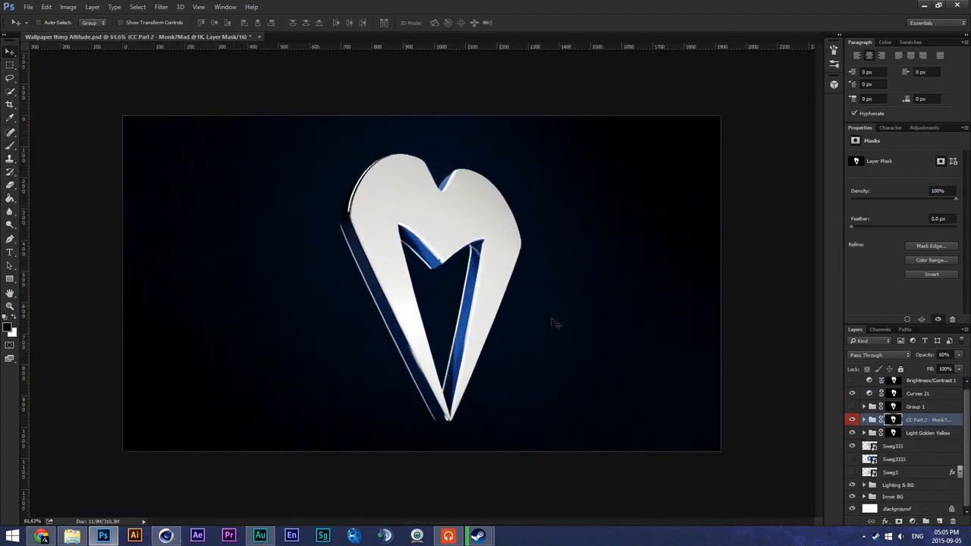
alt+scroll(480, 306, up, 1)
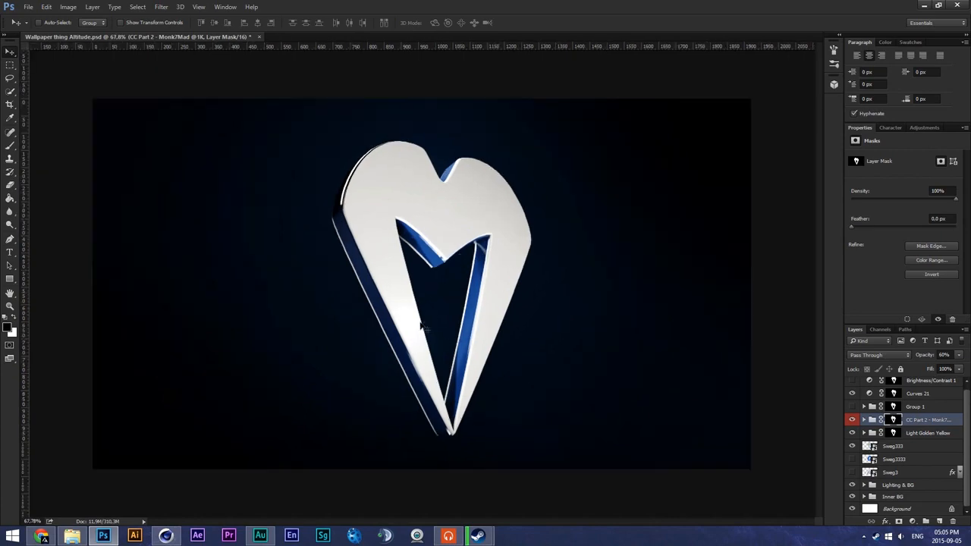
- Place the hey hey smexlez PNG render from the desktop into the wallpaper and move its layer directly beneath the Light Golden Yellow group
click(71, 536)
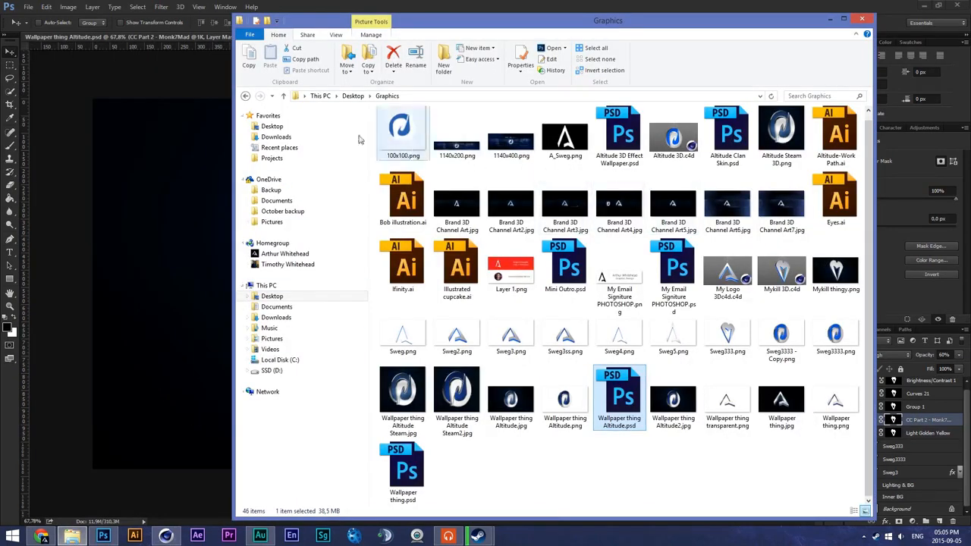
click(284, 126)
drag(416, 151, 195, 144)
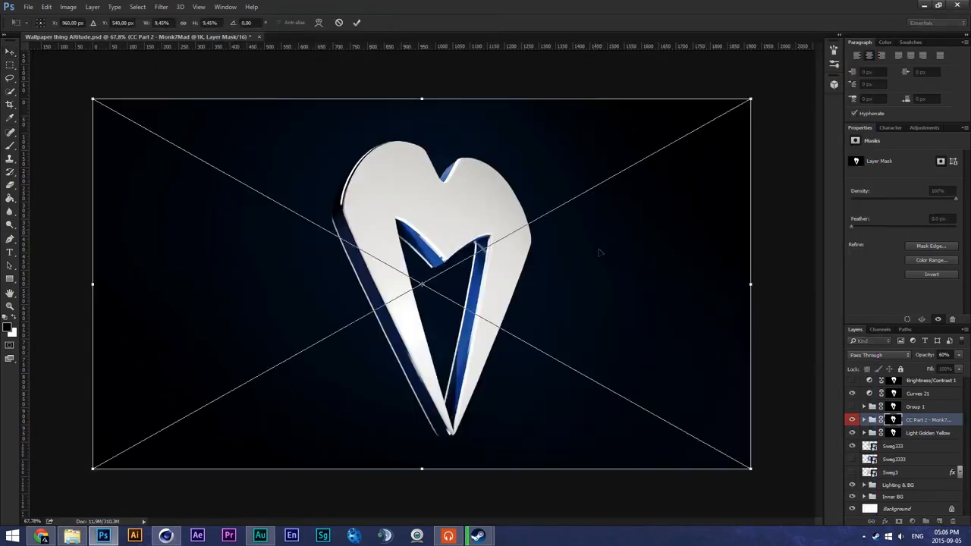
key(Return)
drag(915, 424, 910, 450)
- Hide Sweg333, briefly preview the Sweg3333 and Sweg3 layers, and leave only the hey hey smexlez logo layer shown
click(850, 446)
click(851, 458)
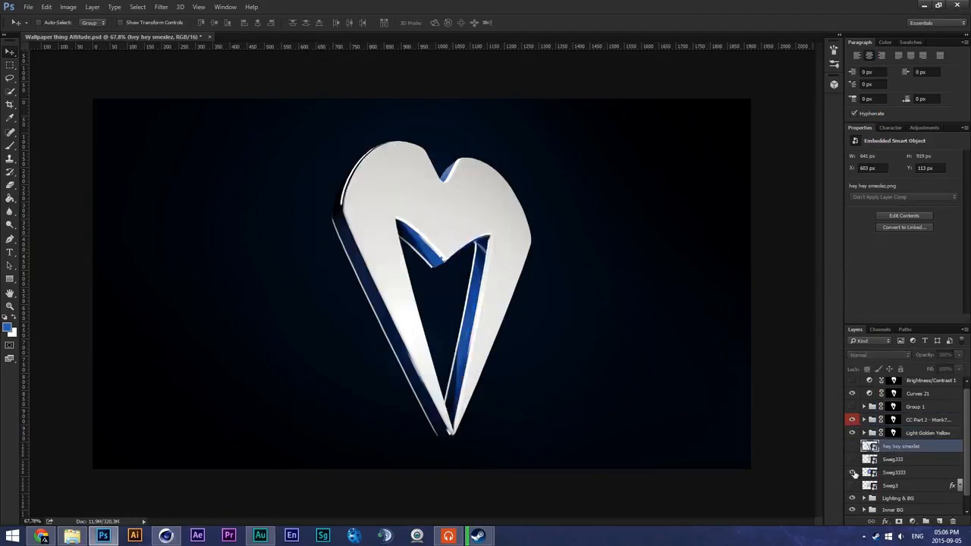
click(851, 472)
click(852, 471)
click(852, 472)
click(852, 471)
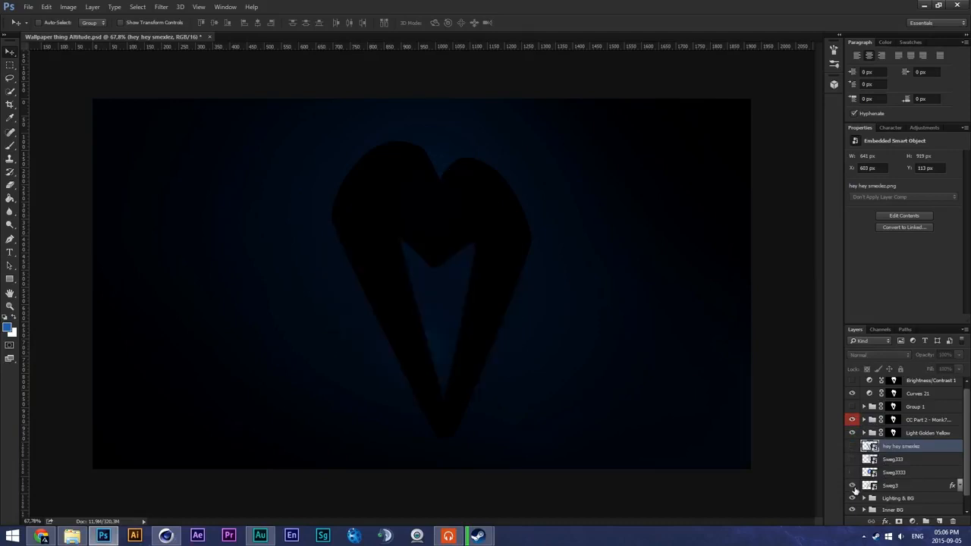
click(852, 486)
click(851, 485)
click(852, 446)
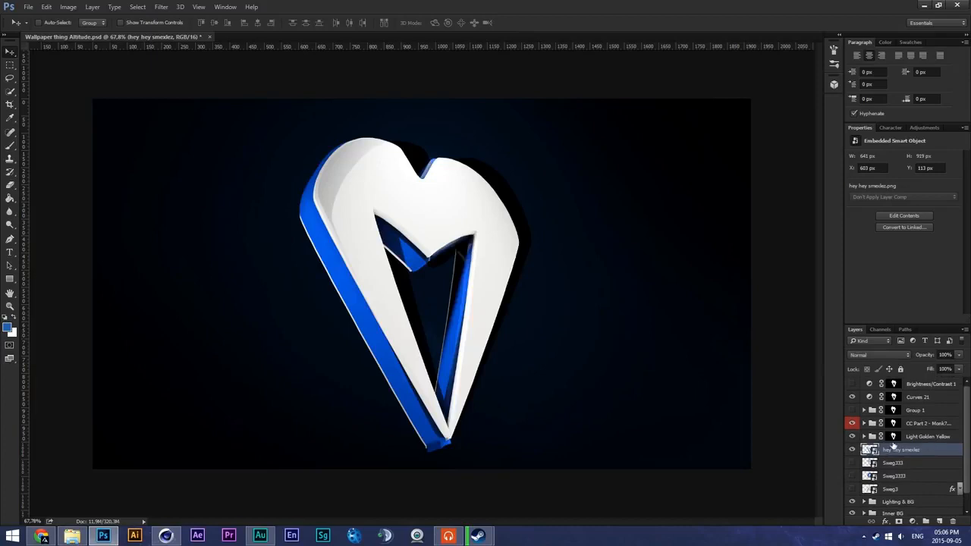
- Replace the Light Golden Yellow group's mask with a new one made from the outline of the hey hey smexlez layer
ctrl+click(868, 451)
click(893, 441)
right_click(893, 441)
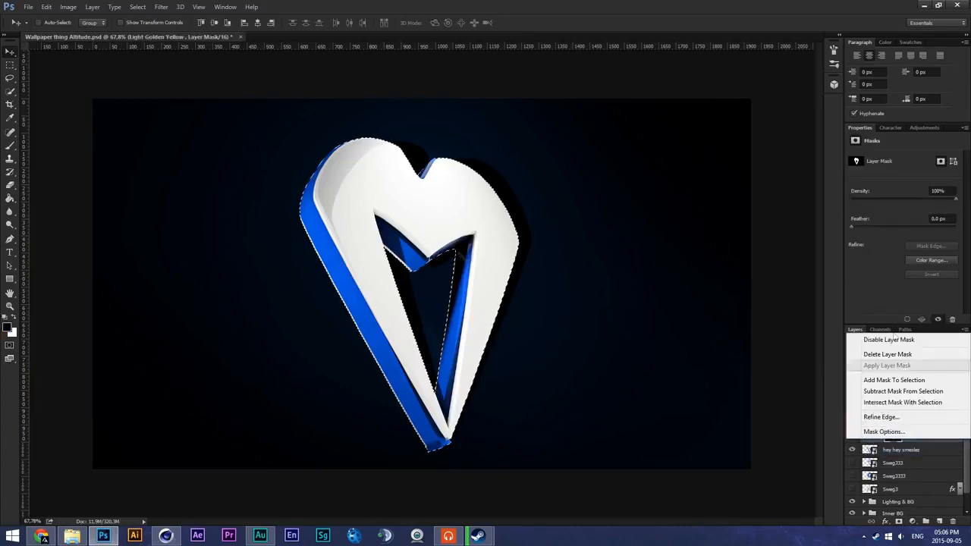
click(886, 354)
click(899, 521)
- Copy the Light Golden Yellow group's mask onto the CC Part 2 group and Curves 21, replacing their existing masks
alt+drag(892, 438, 892, 396)
click(472, 199)
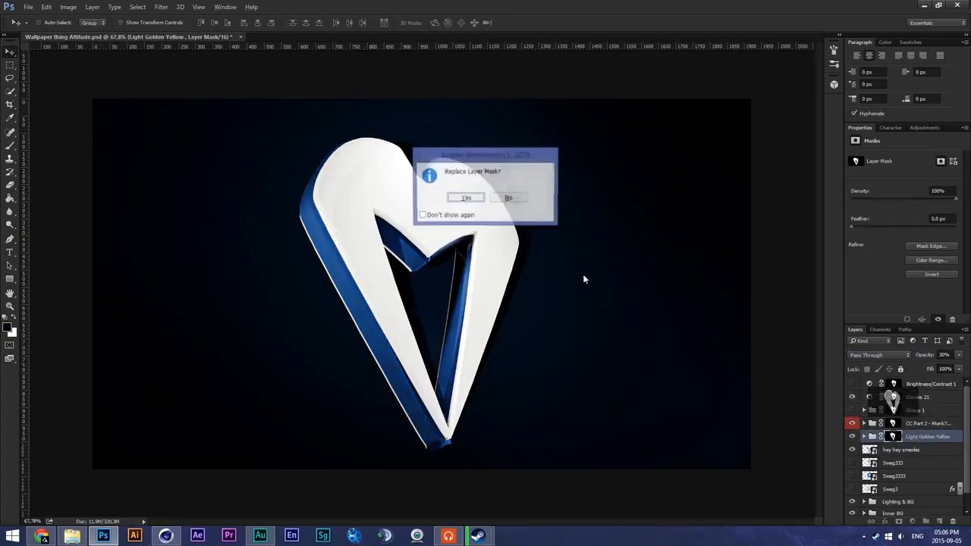
click(477, 203)
- Examine the colour-corrected logo's edges and inner cutout up close and within the whole wallpaper
alt+scroll(550, 255, down, 1)
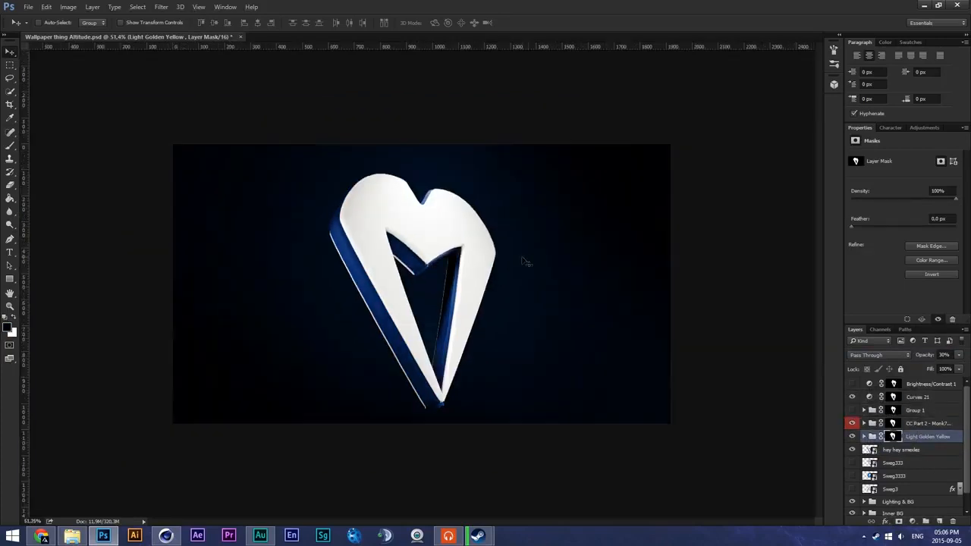
alt+scroll(522, 262, up, 5)
alt+scroll(451, 274, down, 4)
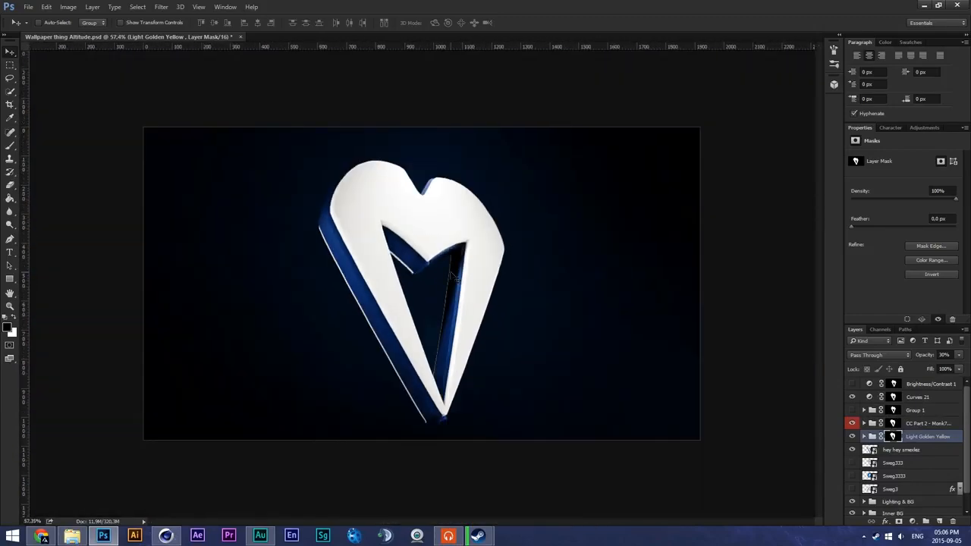
alt+scroll(451, 276, up, 1)
alt+scroll(452, 277, down, 2)
alt+scroll(453, 279, down, 1)
alt+scroll(452, 279, up, 2)
alt+scroll(453, 279, down, 3)
alt+scroll(454, 279, up, 5)
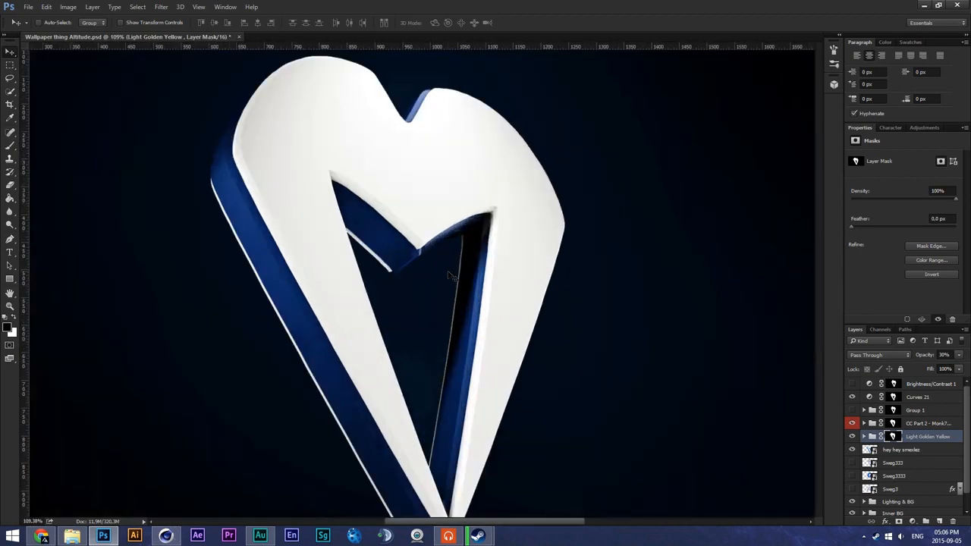
alt+scroll(452, 278, down, 3)
alt+scroll(449, 276, up, 2)
alt+scroll(449, 275, down, 3)
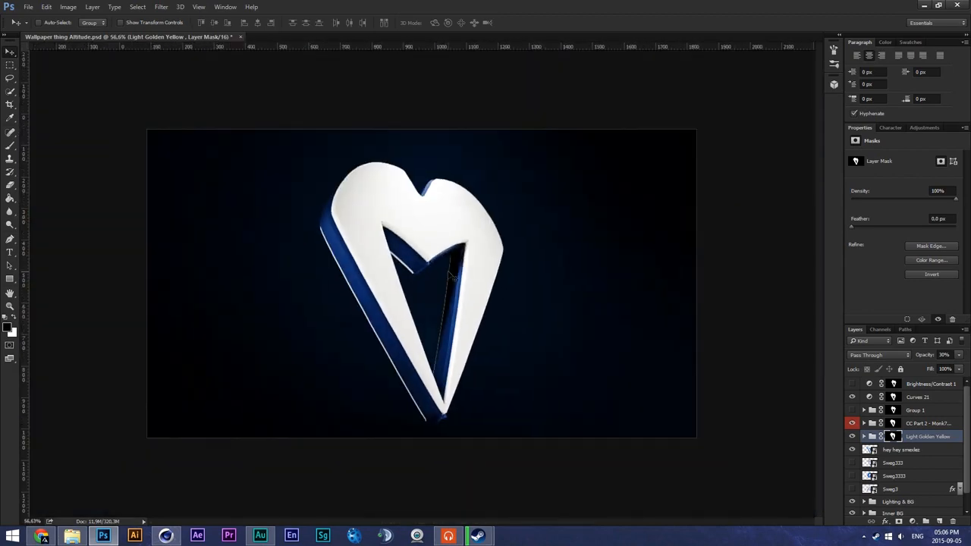
alt+scroll(446, 276, up, 3)
alt+scroll(443, 277, down, 2)
alt+scroll(444, 277, down, 1)
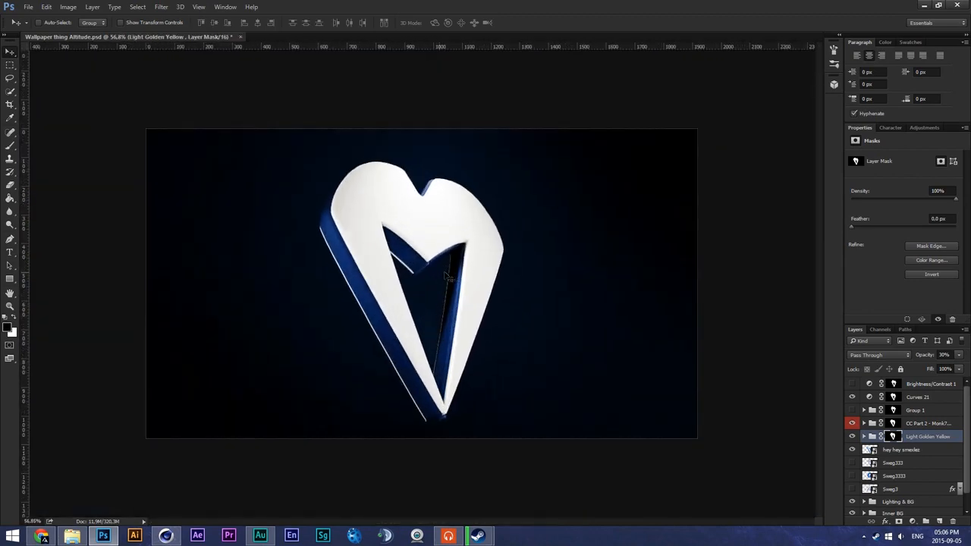